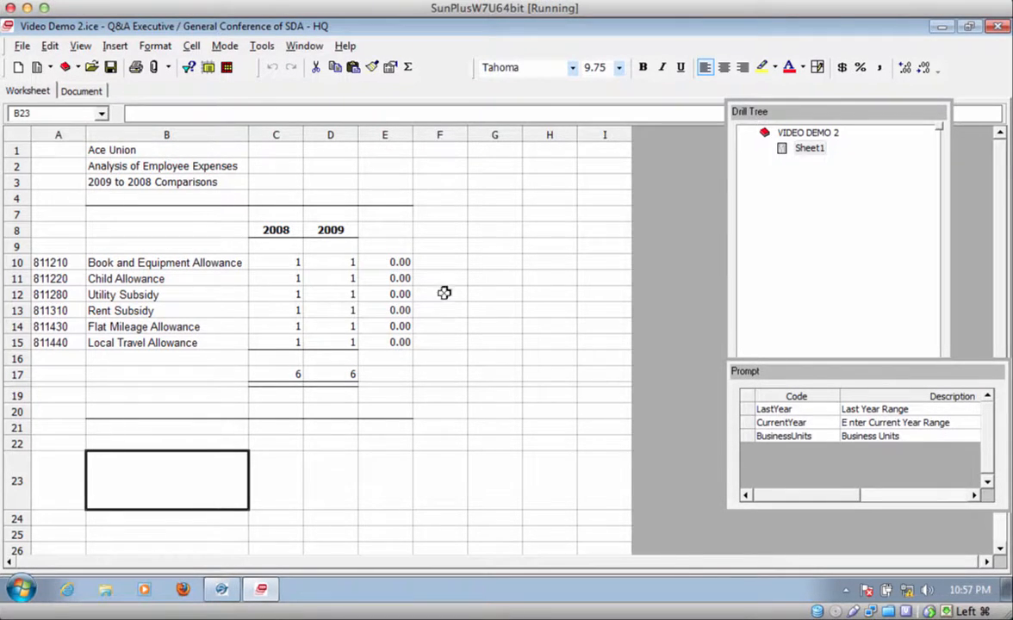
Insert a blank row above the Ace Union title row and enter Yes in cells A1, E1, F1 and I1.
left_click(16, 149)
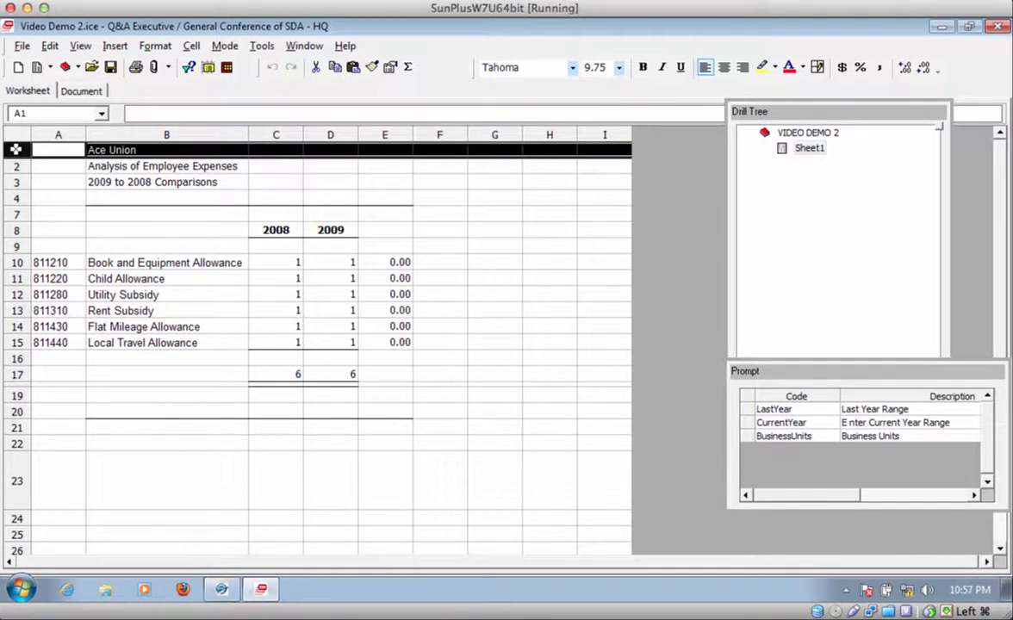
right_click(16, 149)
mouse_move(69, 314)
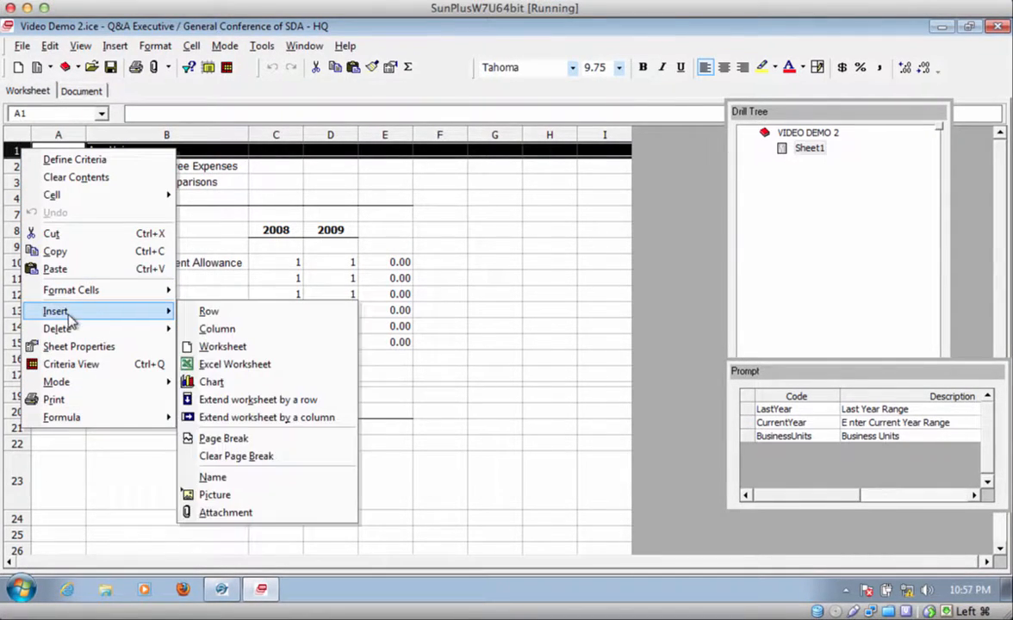
left_click(230, 314)
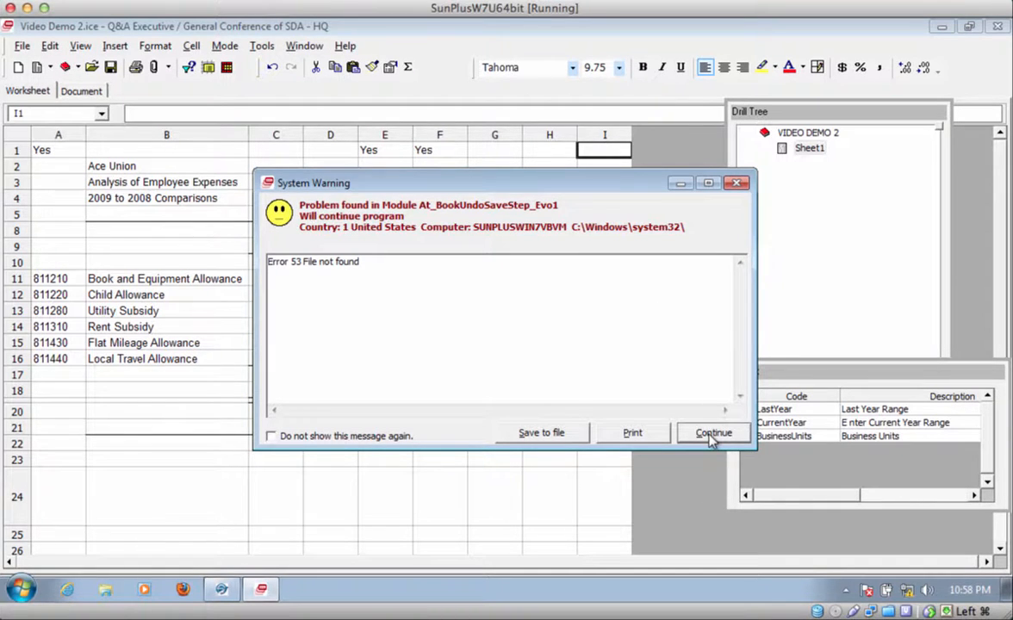
left_click(709, 434)
type("Yes")
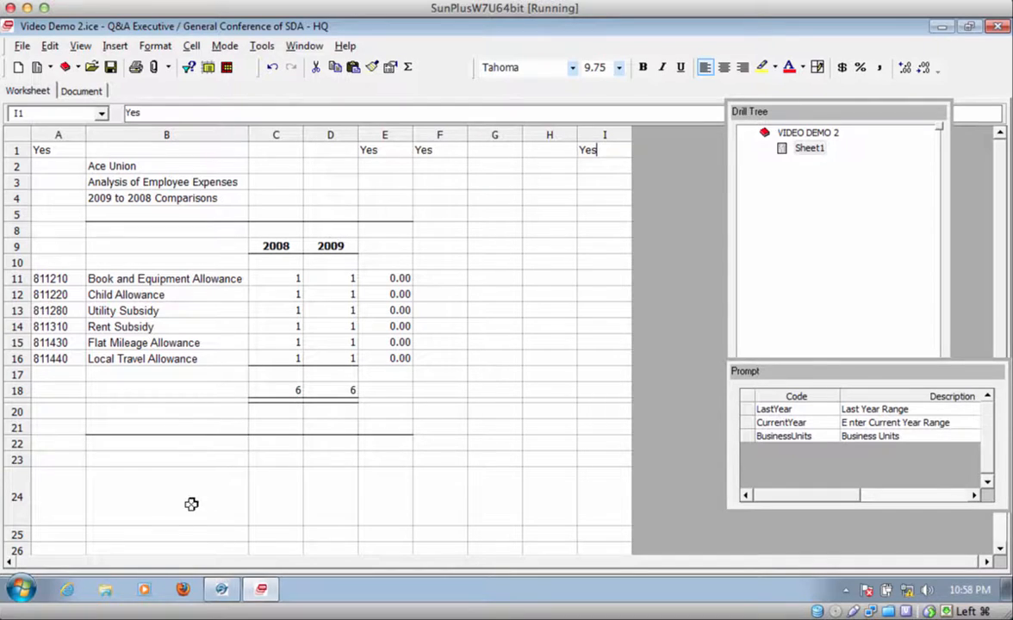
Enter the note "Run this report each month changing the dates" in cell B24.
left_click(179, 500)
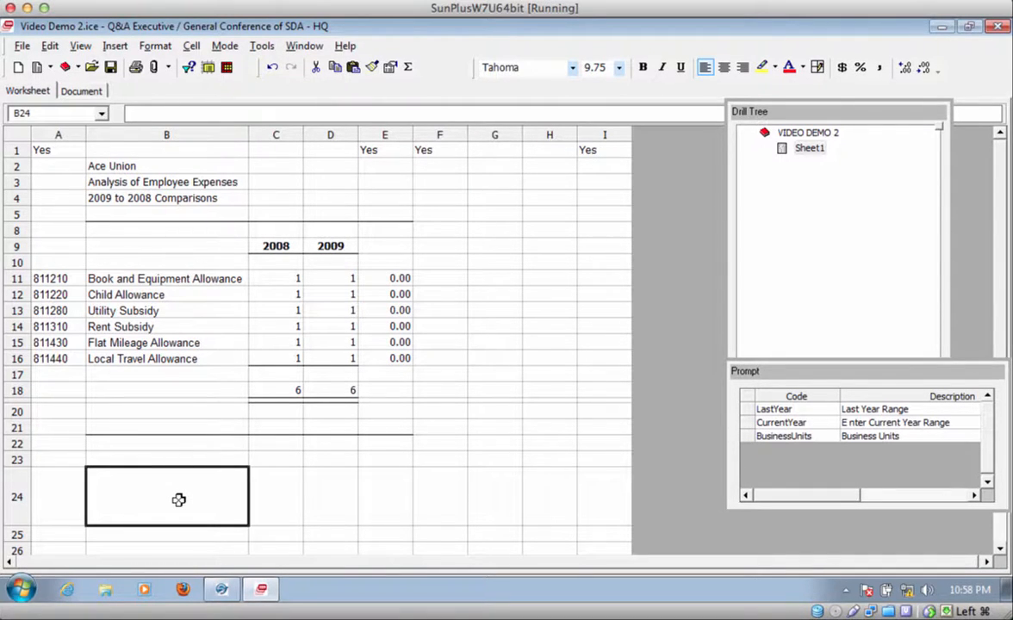
type("Run this report each month")
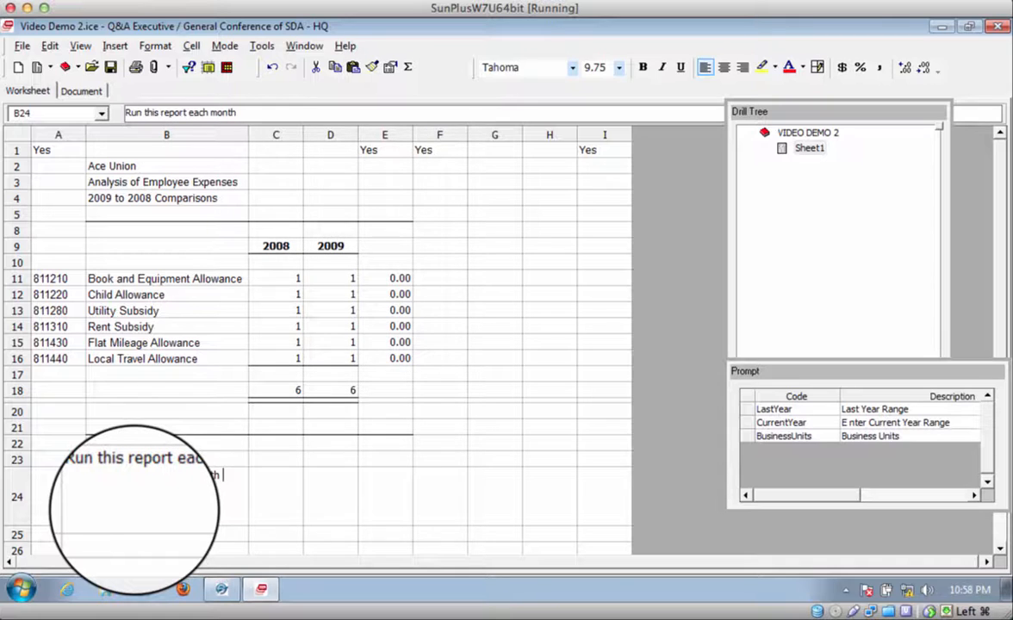
type("ing")
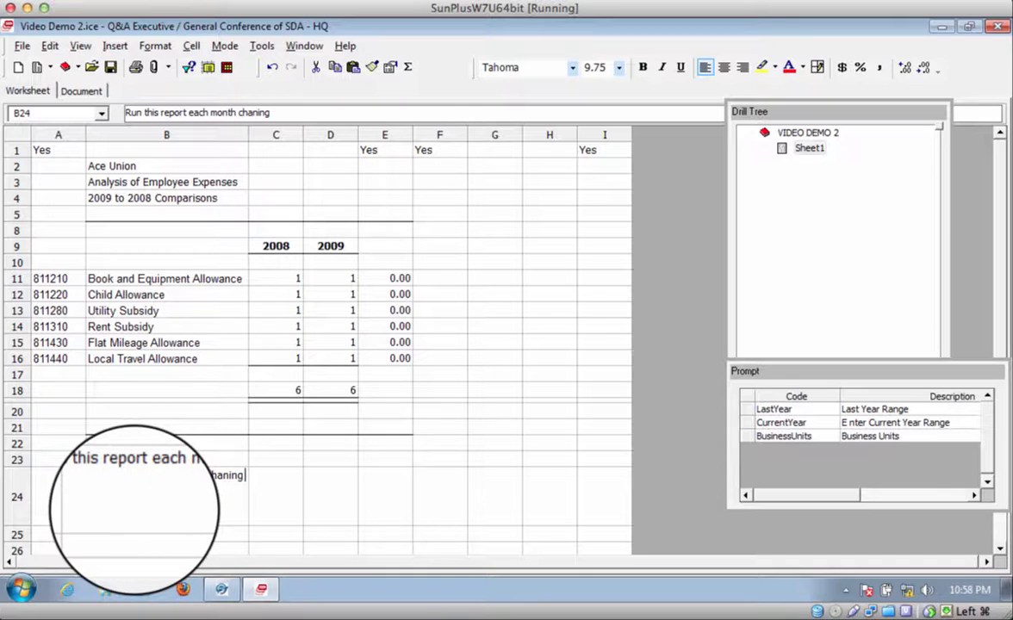
key("BackSpace")
key("BackSpace")
key("BackSpace")
key("BackSpace")
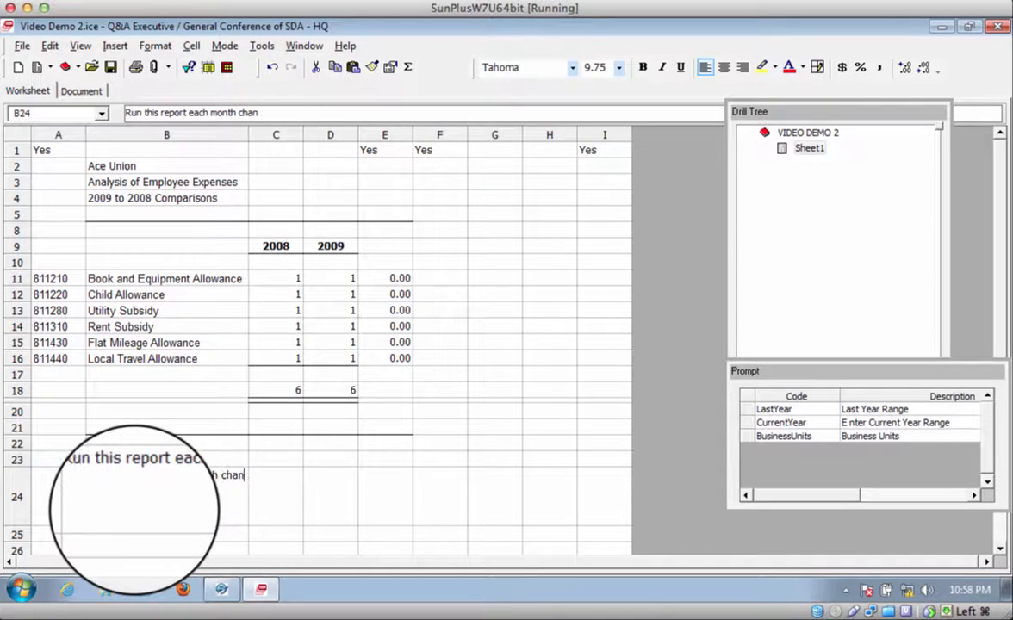
type("ging the dates")
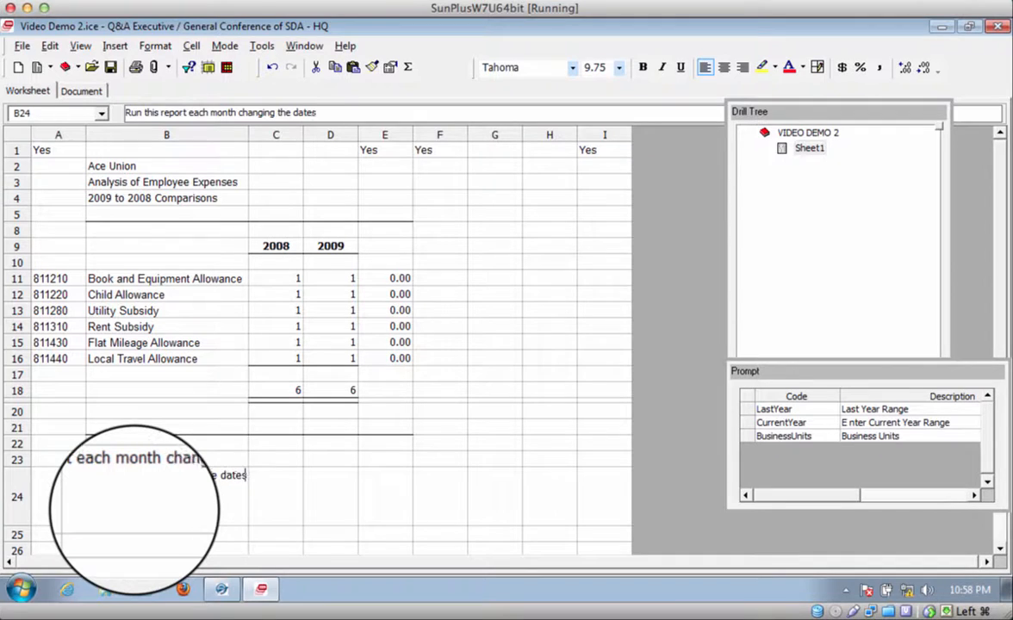
key("Return")
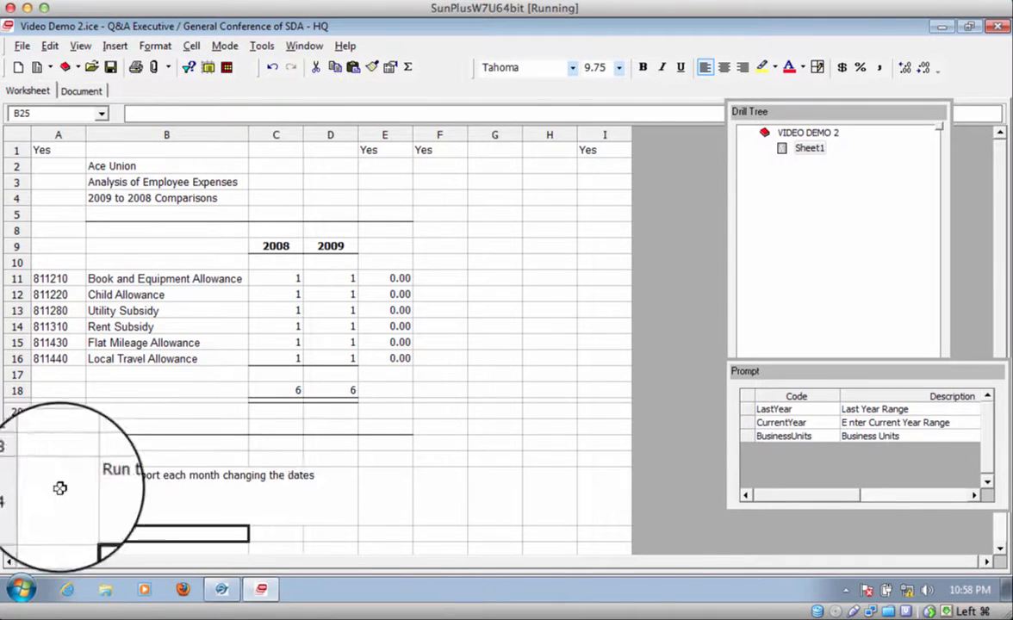
Suppress the recurring system warning and enter Yes in cell I24 on the note's row.
left_click(596, 494)
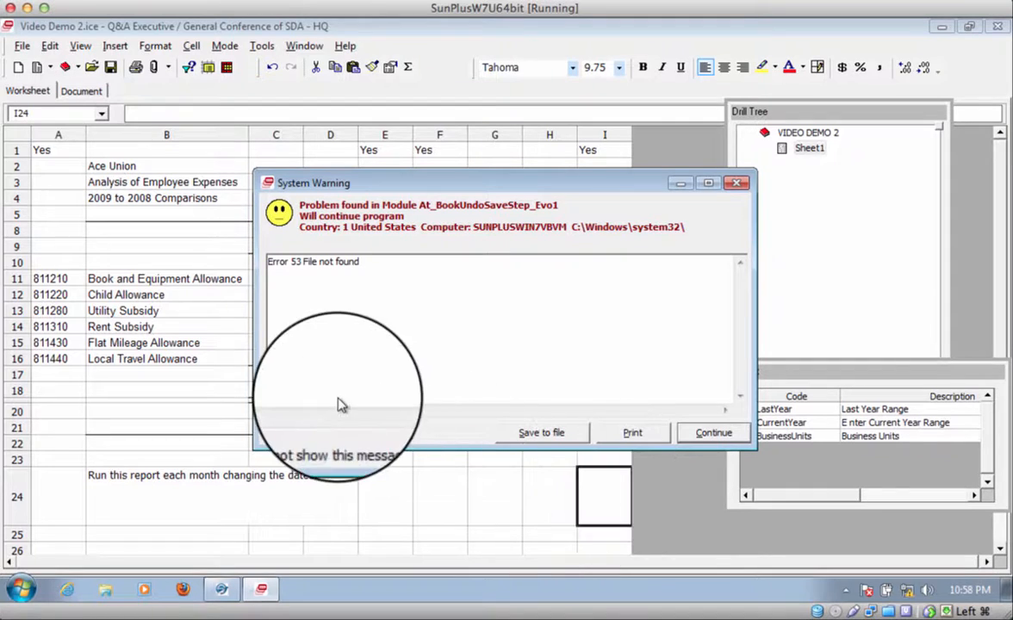
left_click(271, 436)
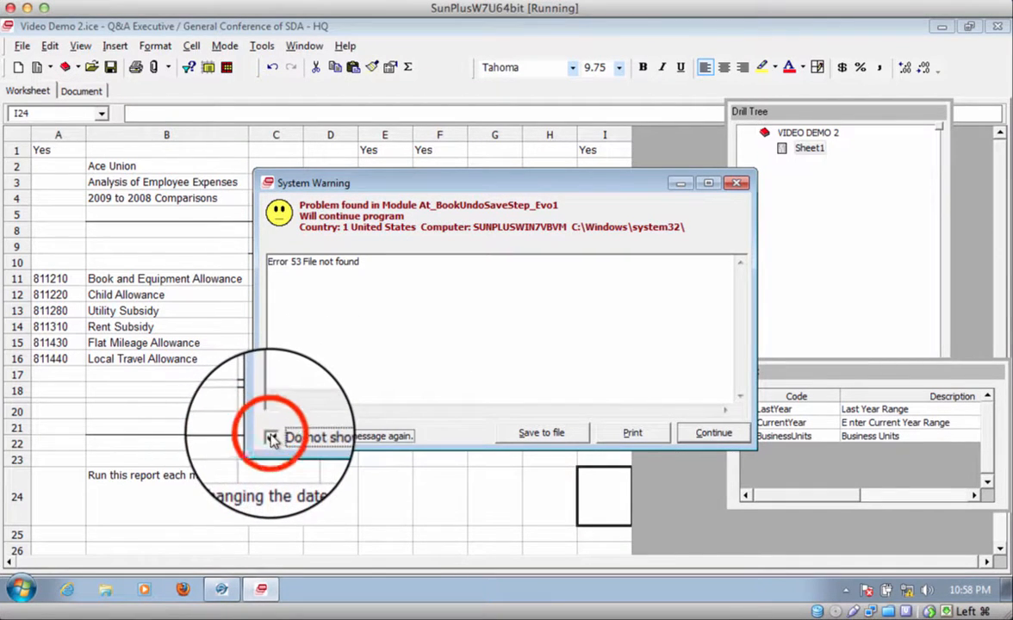
left_click(713, 433)
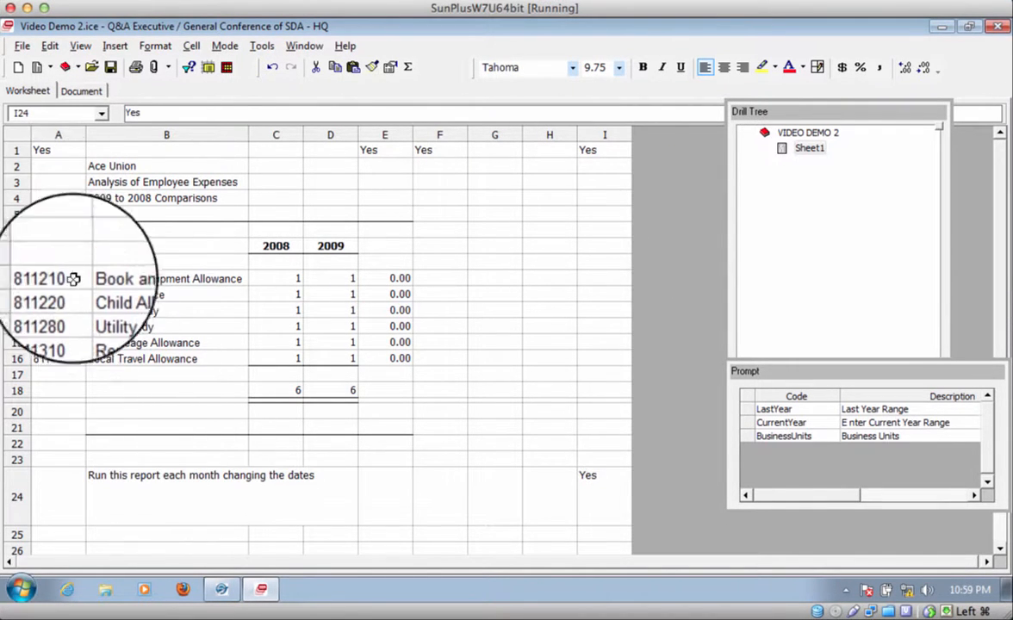
Fill column A with a light grey background.
left_click(58, 135)
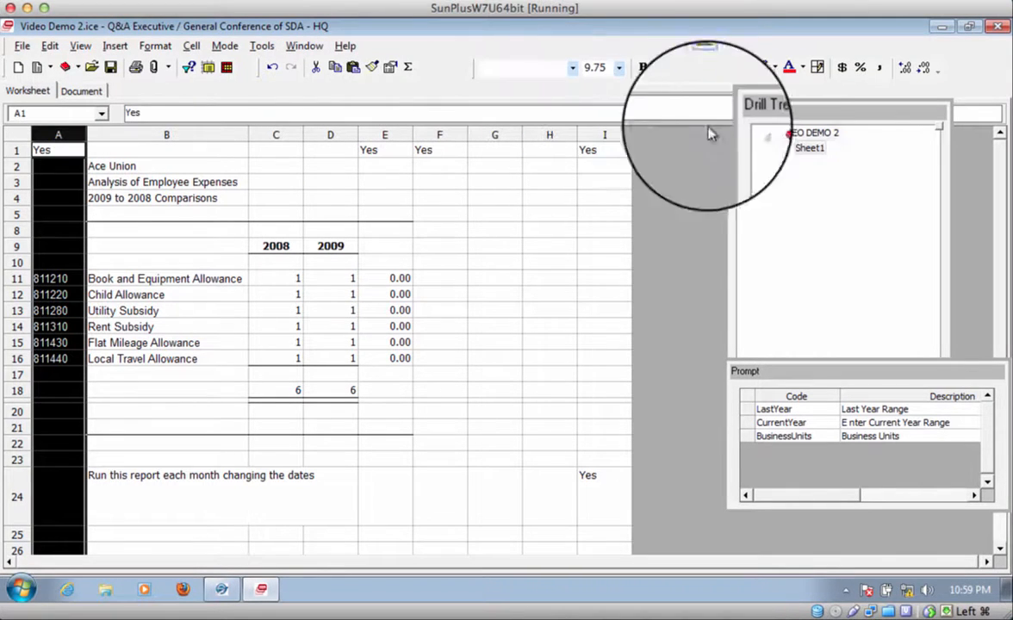
left_click(776, 68)
left_click(776, 71)
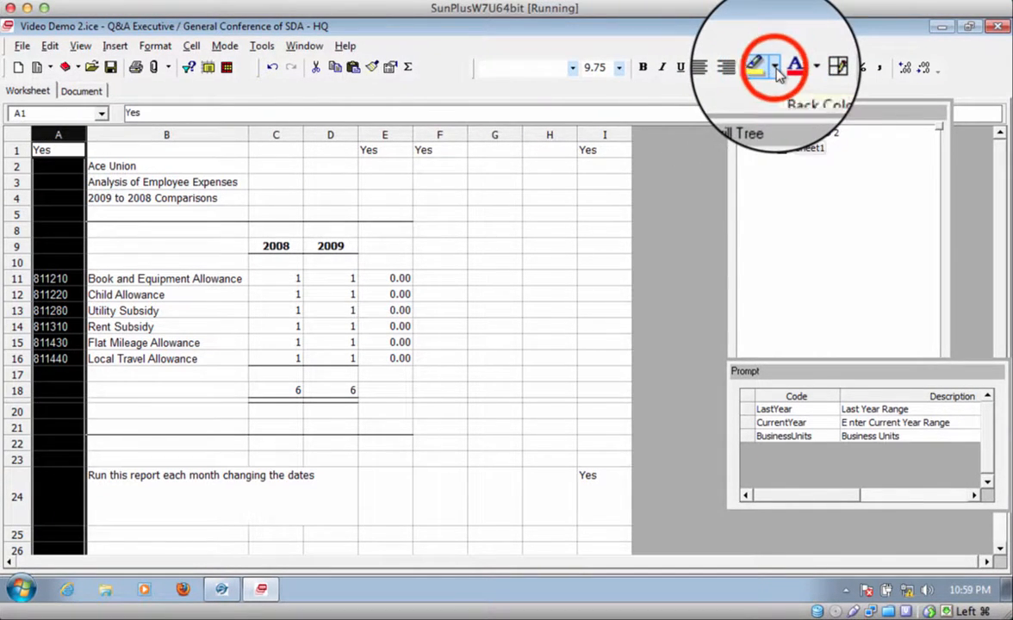
left_click(357, 121)
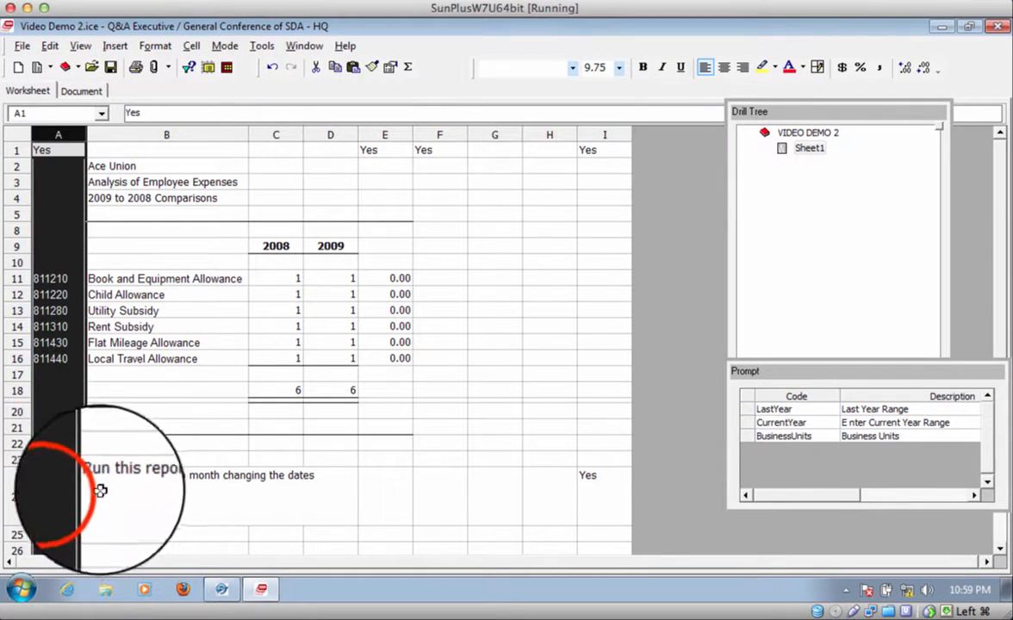
Fill row 24, which holds the report note, with the same light grey background.
left_click(52, 489)
left_click(8, 486)
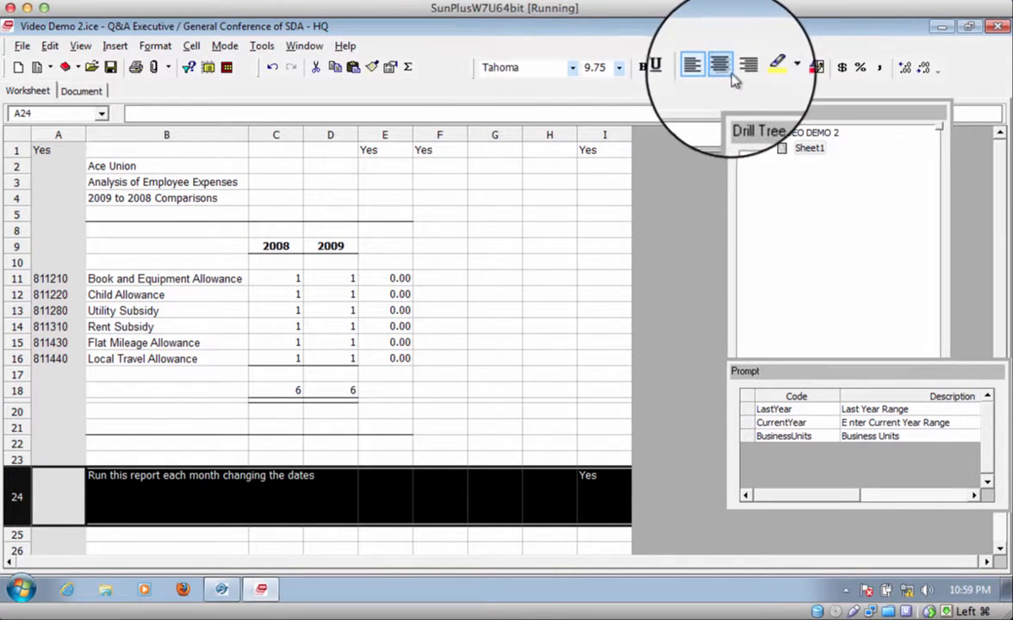
left_click(774, 71)
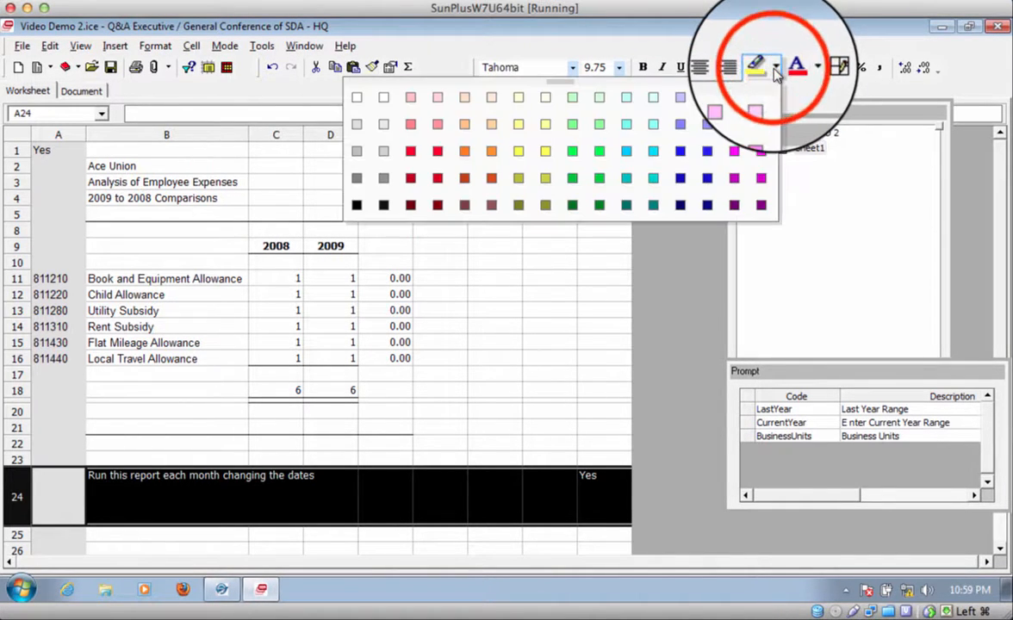
left_click(356, 125)
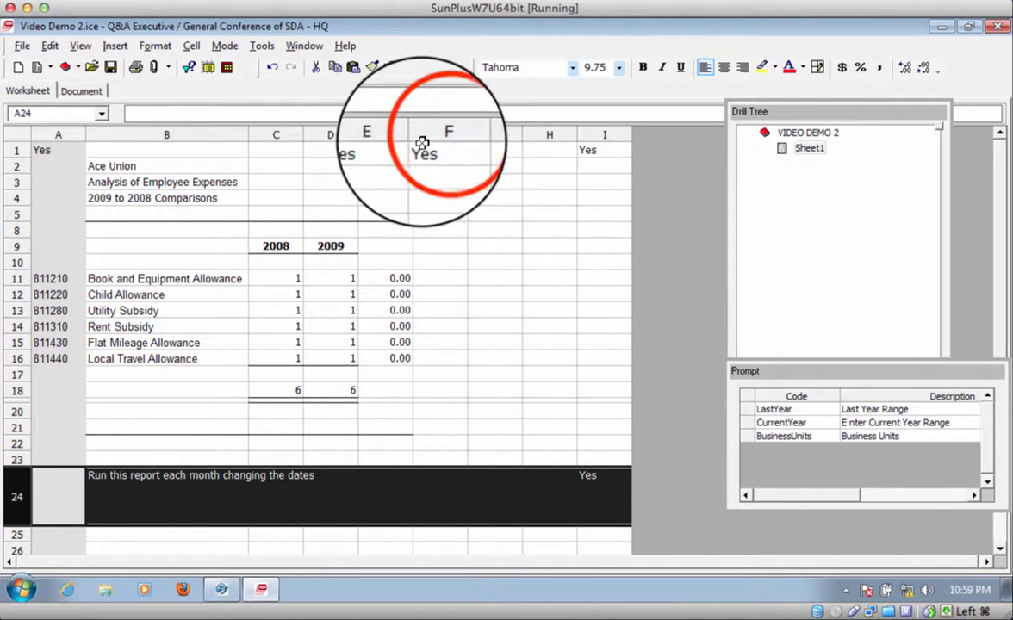
Fill columns G to I with a light grey background, leaving column F unshaded.
left_click_drag(441, 136, 605, 136)
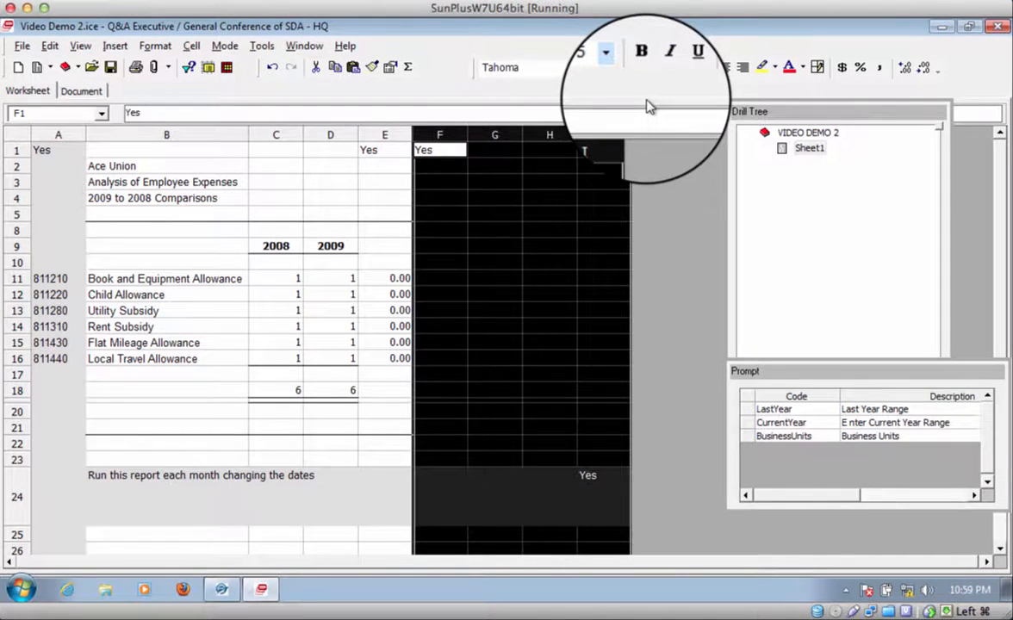
left_click(465, 135)
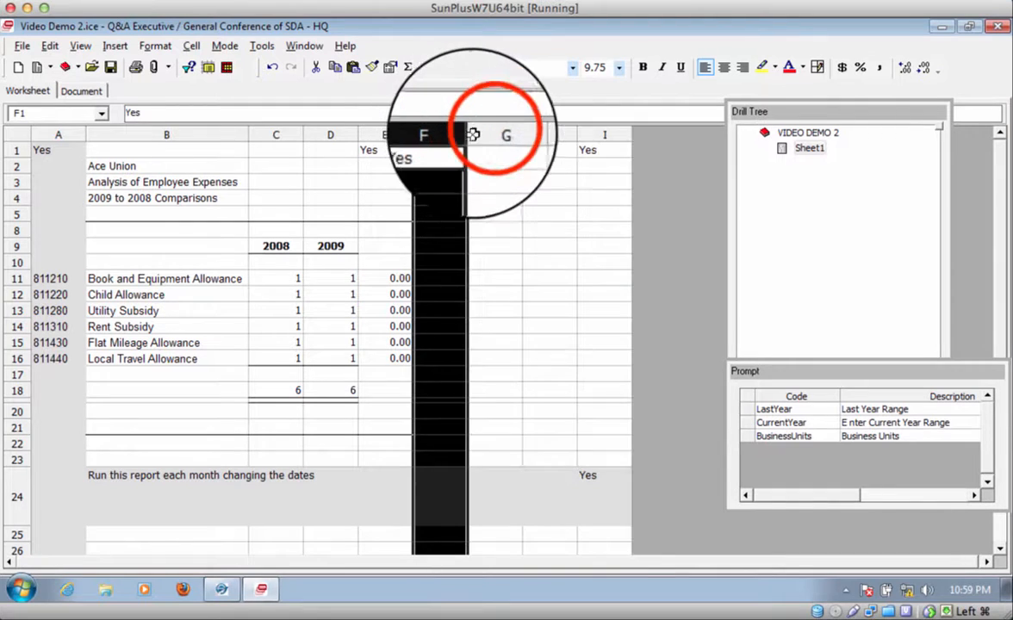
left_click_drag(491, 136, 593, 142)
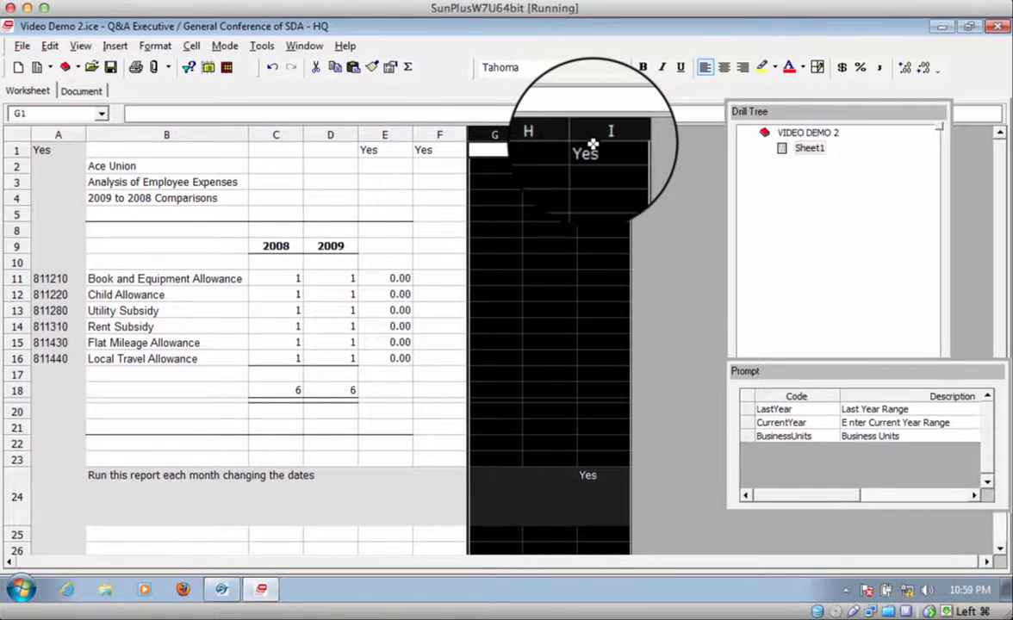
left_click(776, 68)
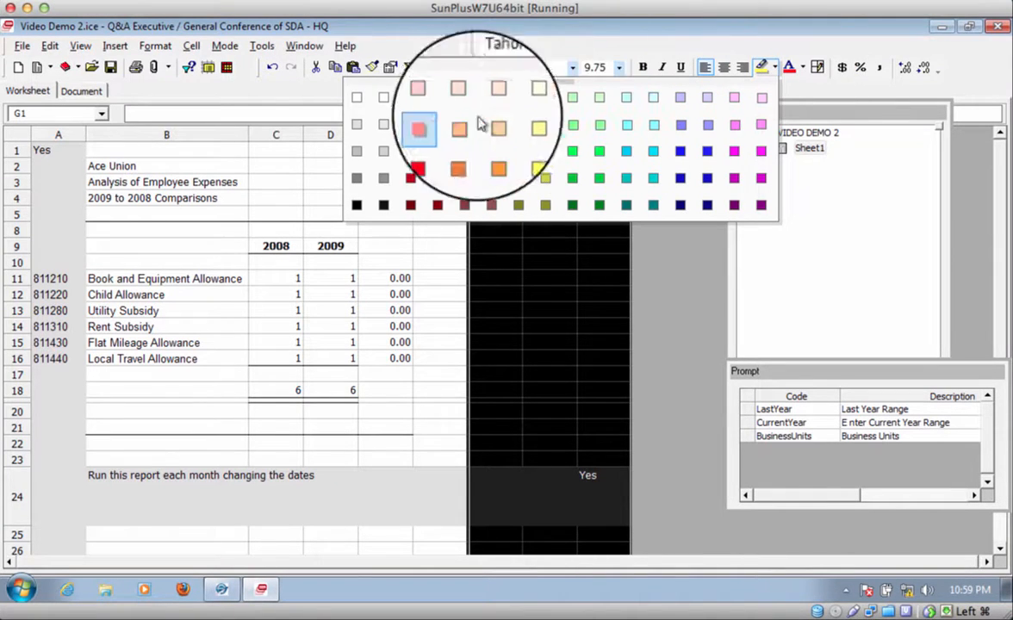
left_click(355, 123)
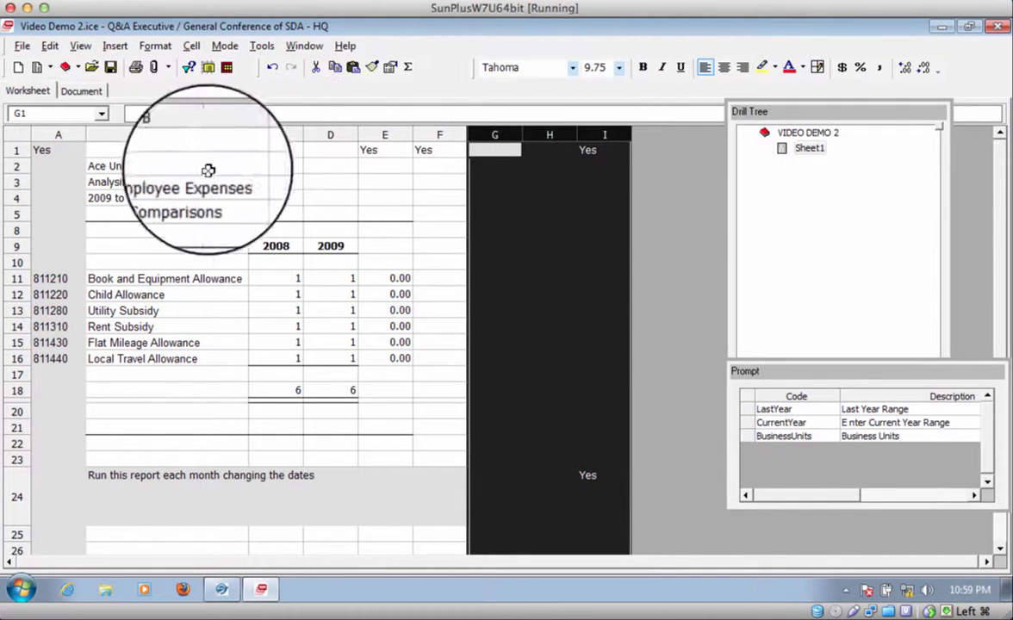
Fill row 1, which holds the Yes flags, with a light grey background.
left_click(15, 150)
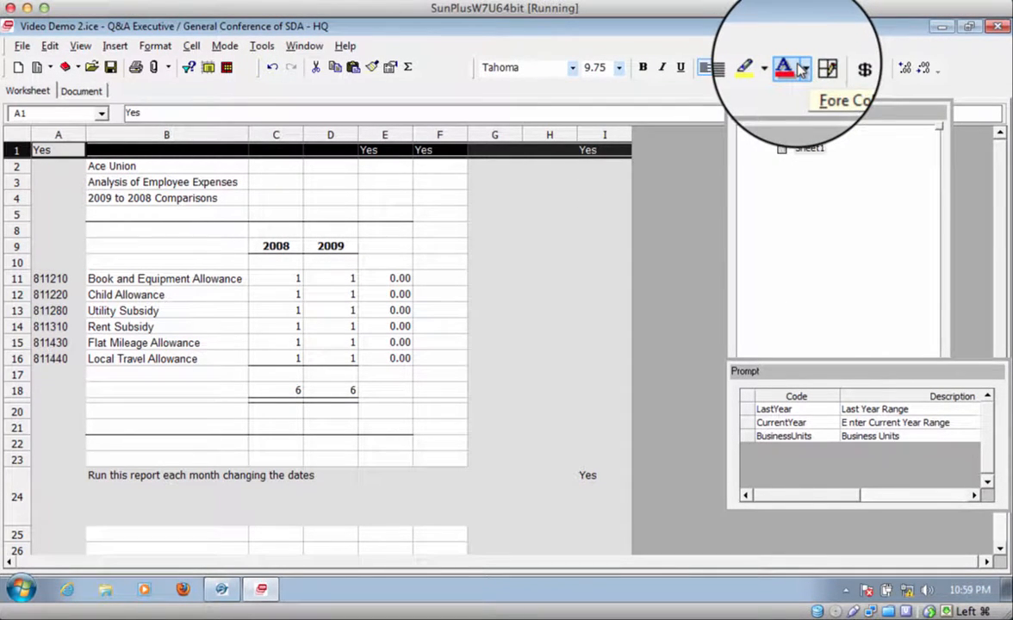
left_click(798, 68)
left_click(774, 67)
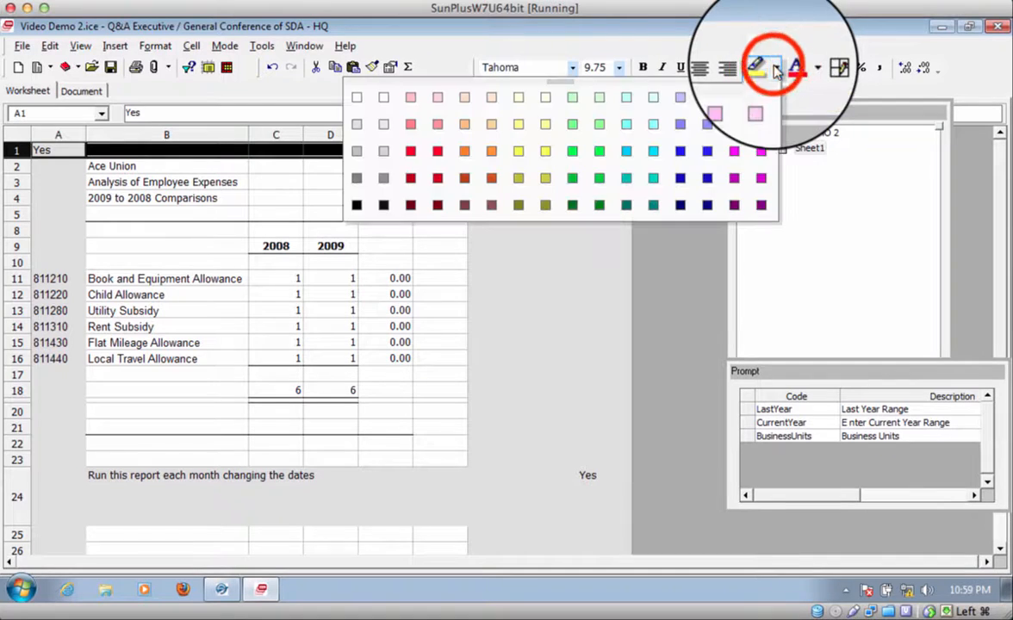
left_click(359, 130)
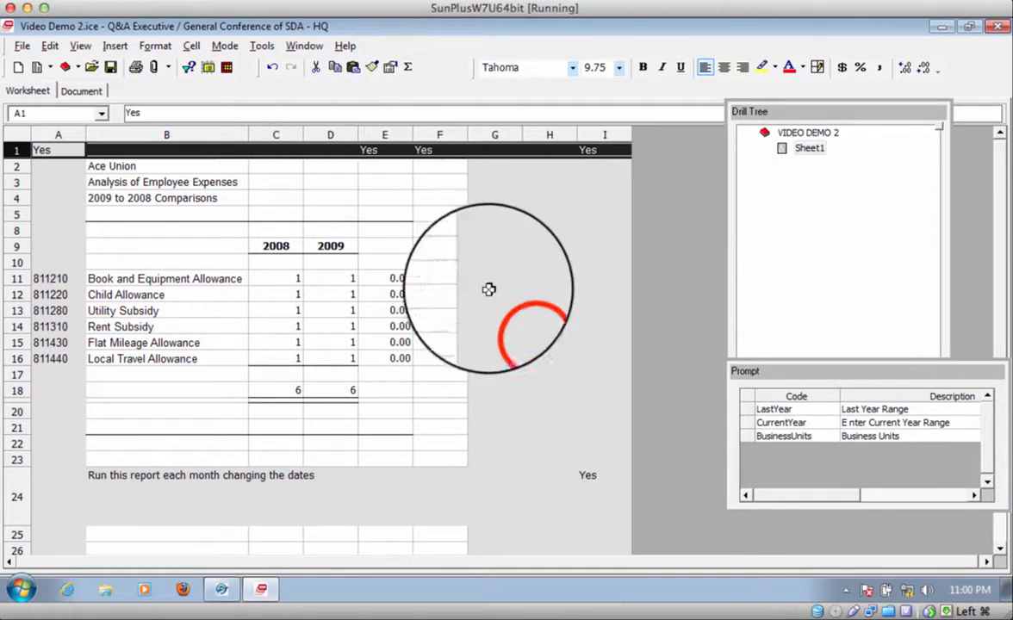
left_click(520, 325)
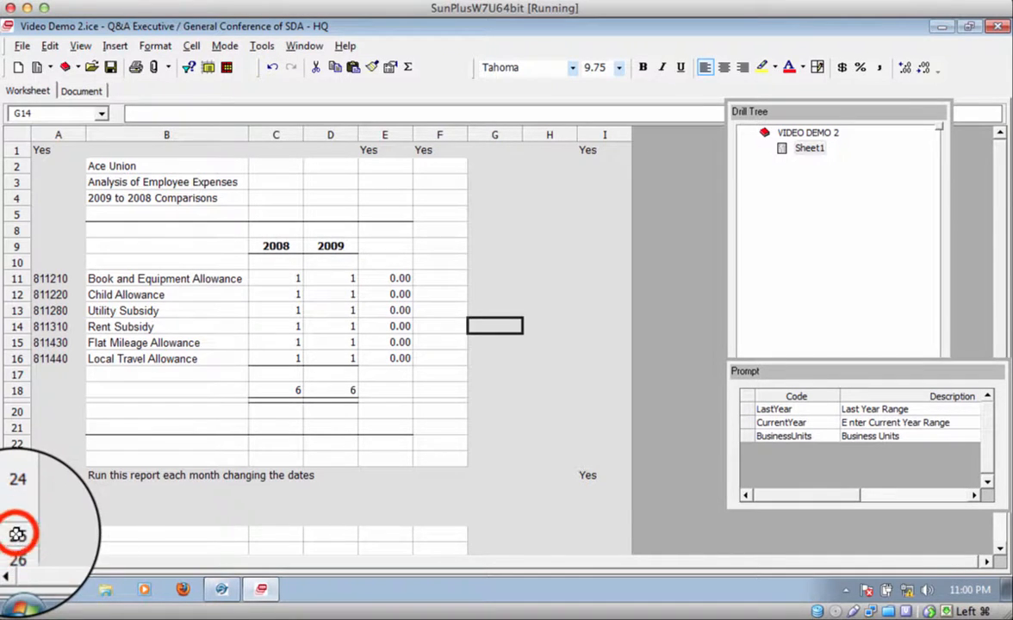
Fill rows 25 to 39 below the report note with a light grey background.
left_click_drag(17, 534, 16, 542)
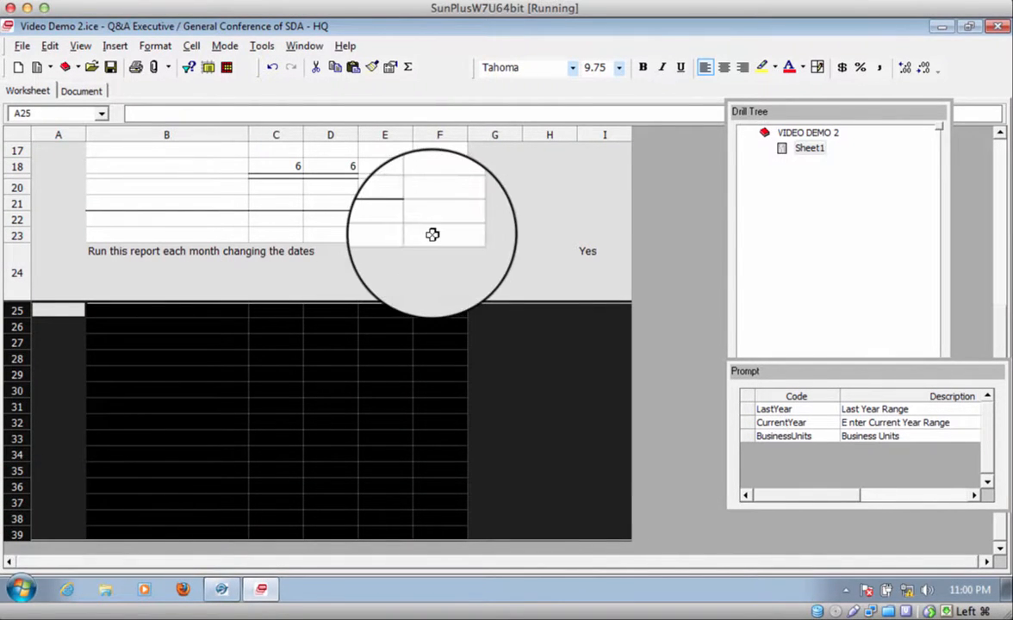
left_click(774, 67)
left_click(355, 124)
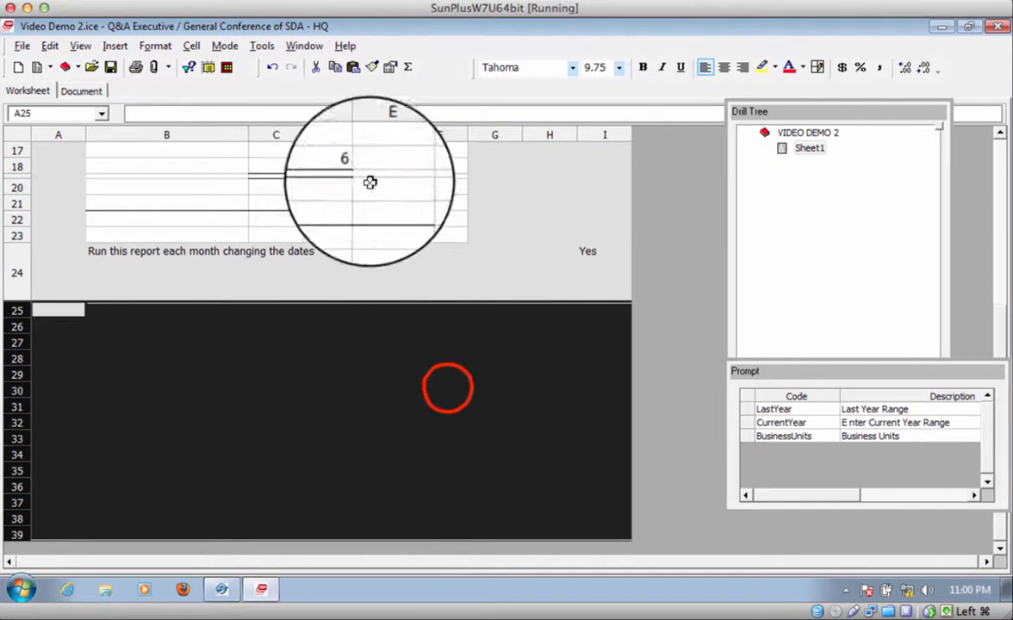
left_click(446, 389)
Return to cell F1 and review the grey shading around the report area.
key("Up")
key("Up")
key("Up")
key("Up")
key("Up")
key("Up")
key("Up")
key("Up")
key("Up")
key("Up")
key("Up")
key("Up")
key("Up")
key("Up")
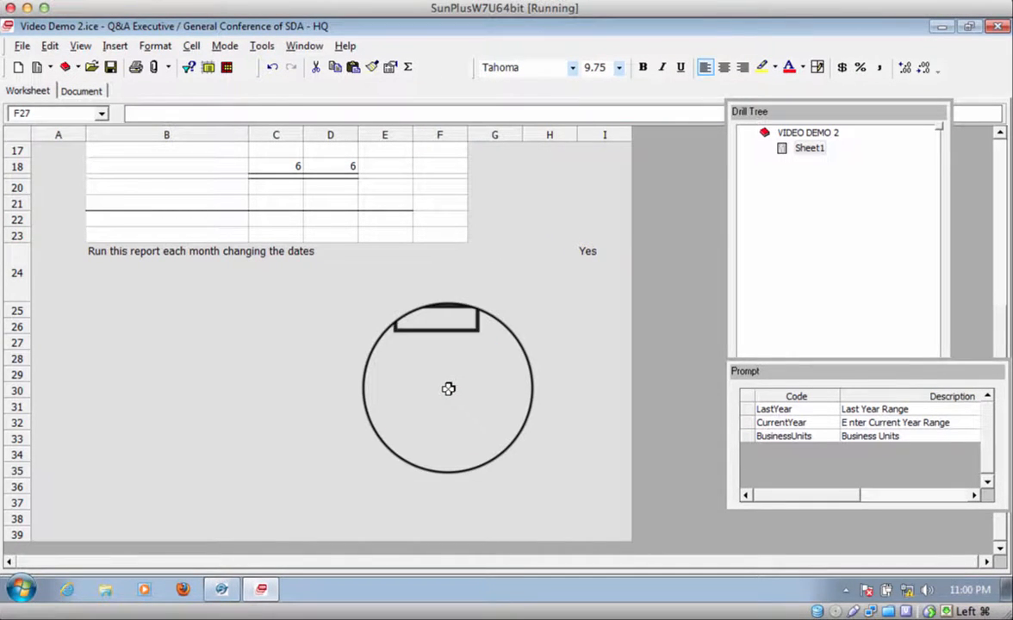
key("Up")
key("Up")
key("Up")
key("Up")
key("Up")
key("Up")
key("Up")
key("Up")
key("Up")
key("Up")
key("Up")
key("Up")
key("Up")
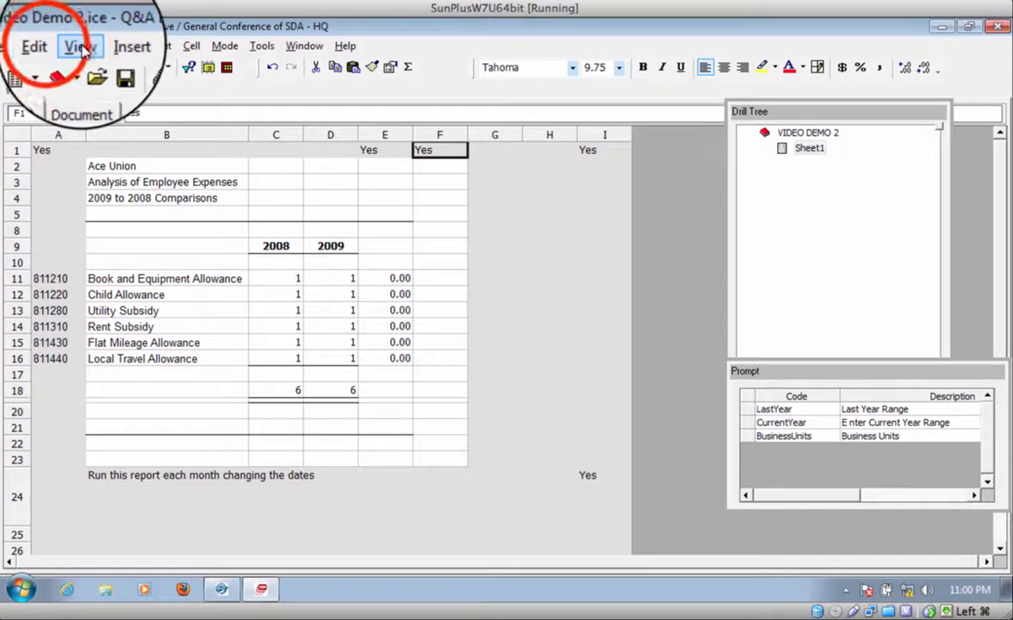
Create a new format table with Hide as both its code and its description.
left_click(50, 46)
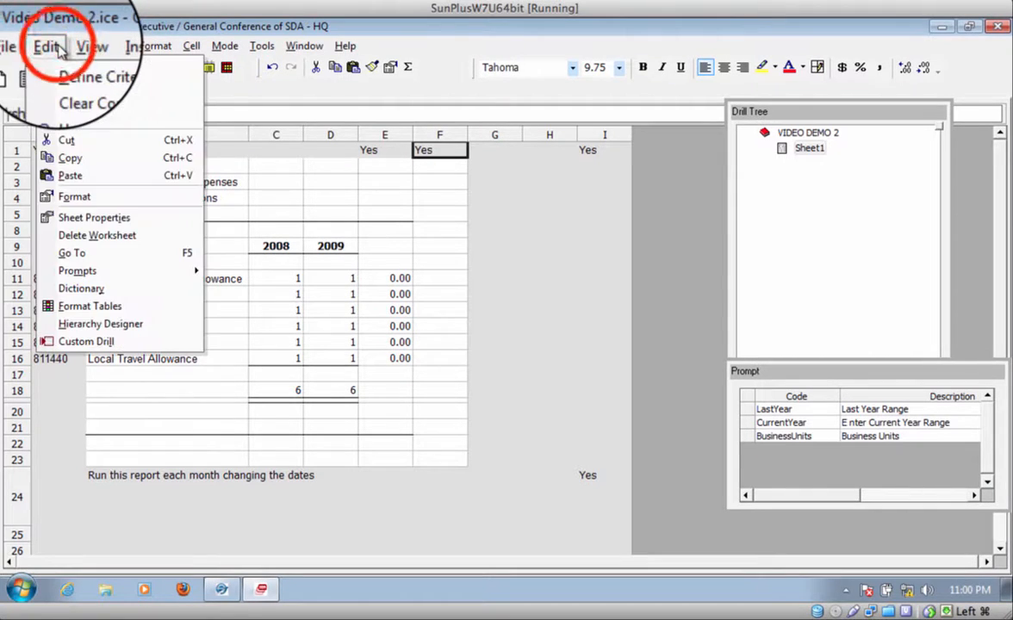
left_click(125, 311)
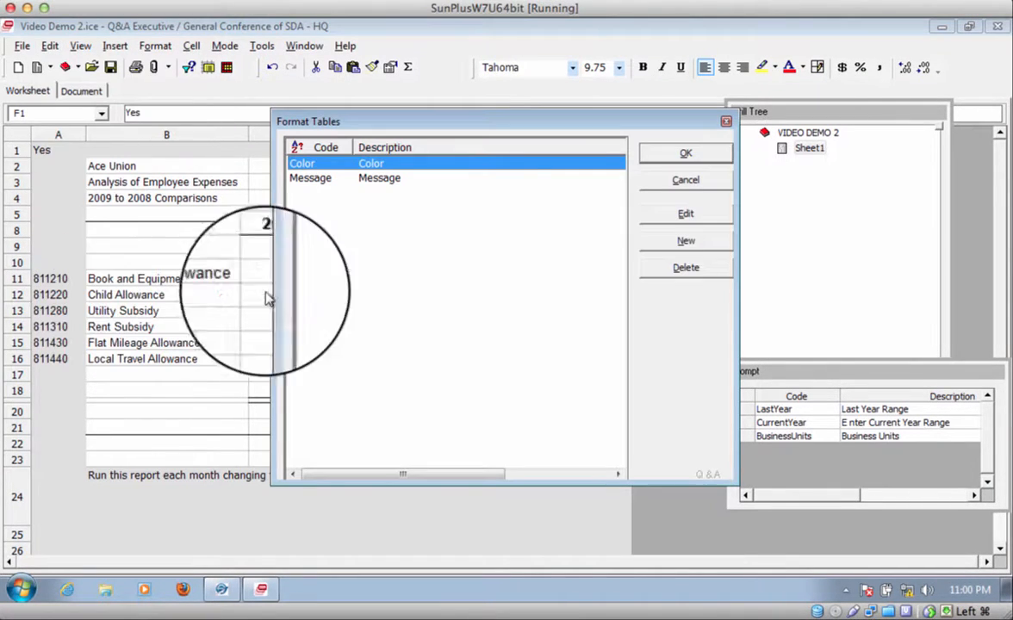
left_click(694, 241)
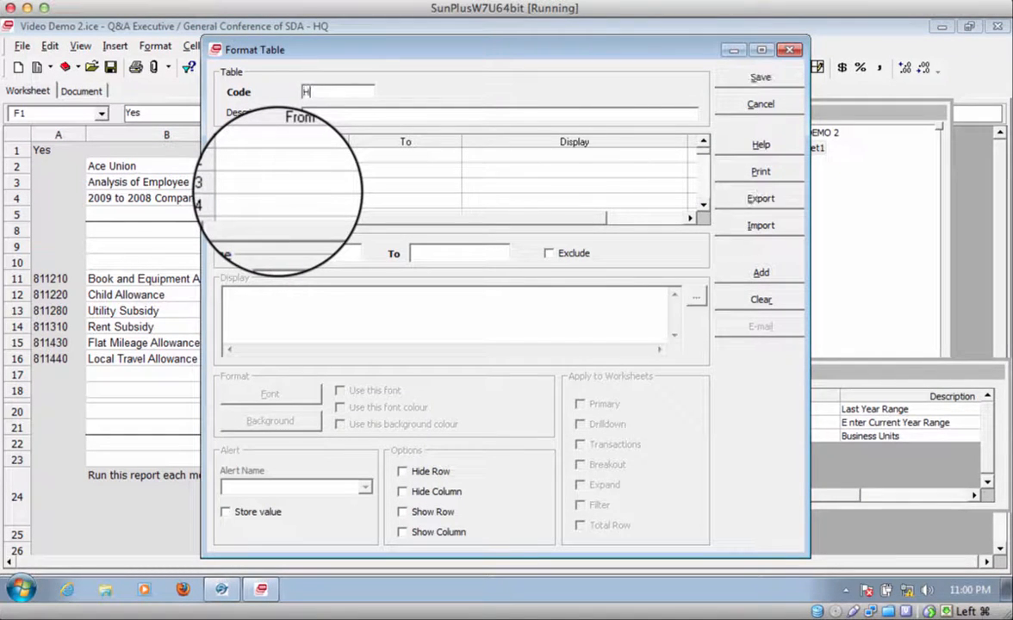
left_click(321, 120)
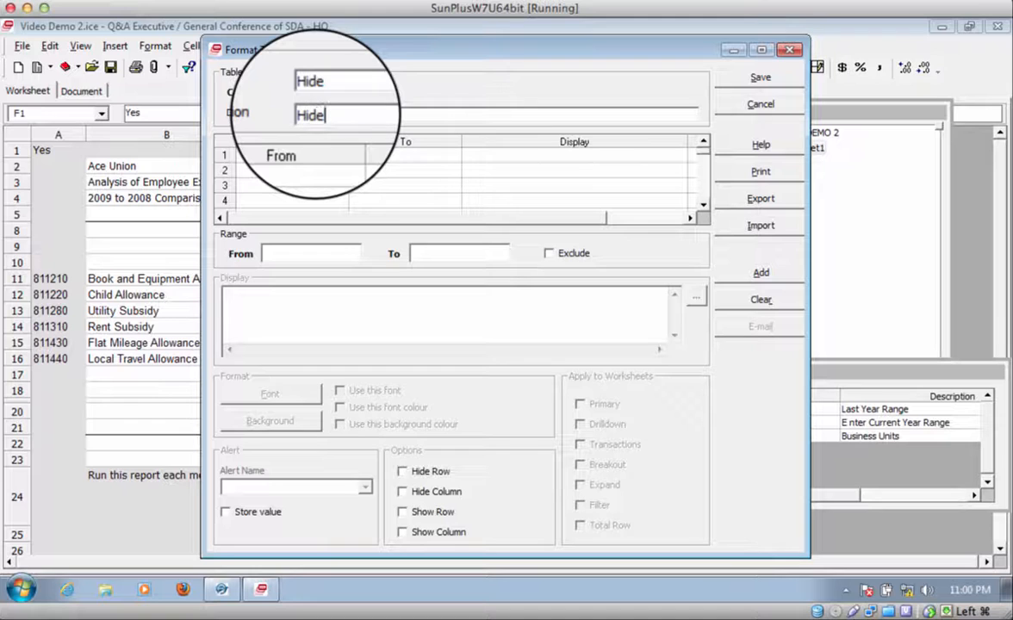
Set the table's range from Yes to Yes and enable its Hide Row option.
left_click(276, 254)
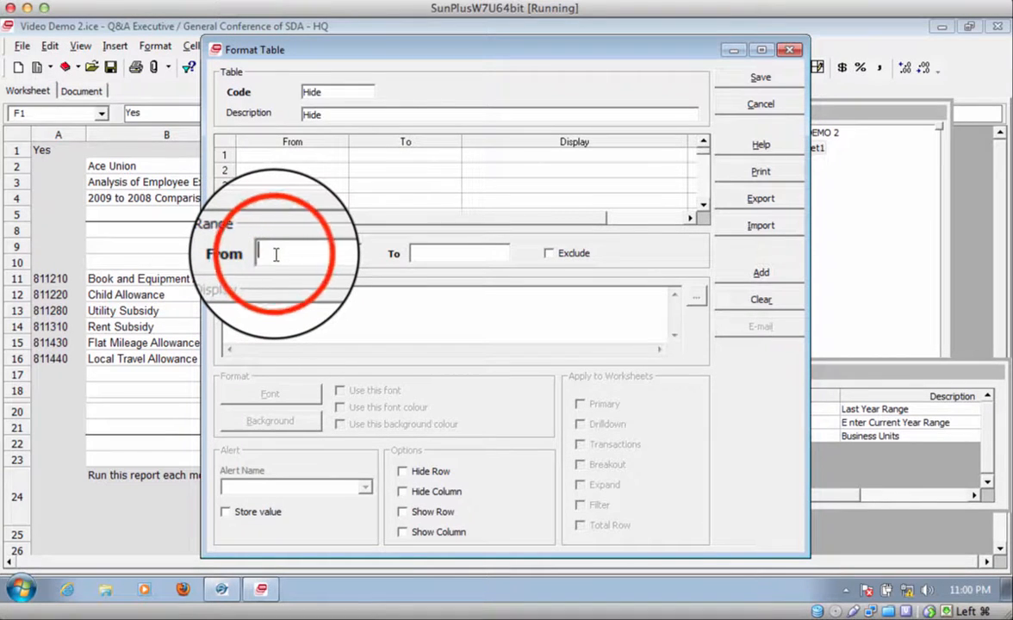
type("Yes")
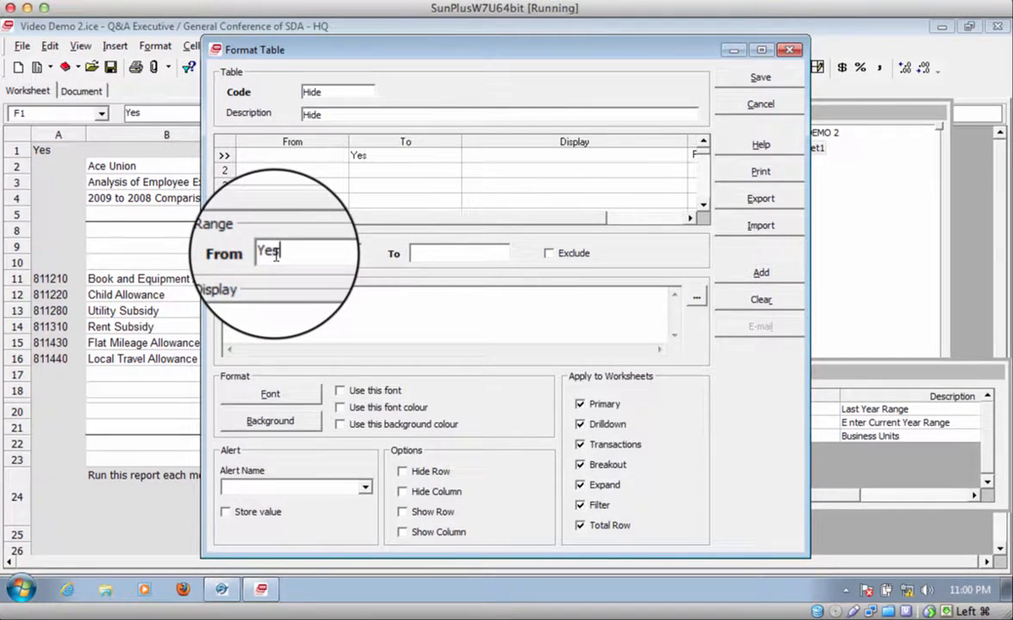
left_click(422, 251)
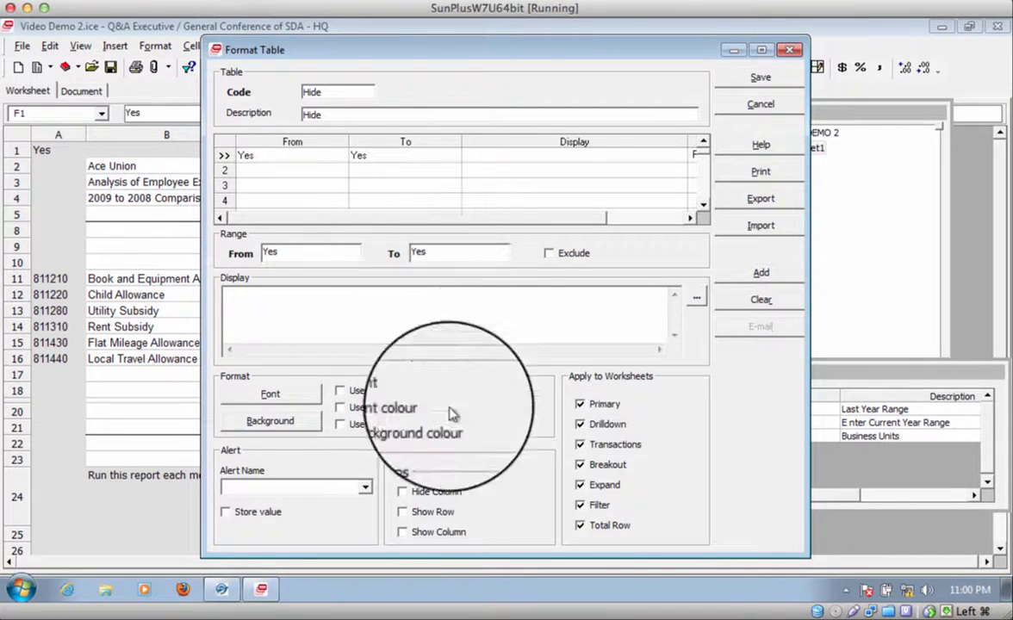
left_click(403, 471)
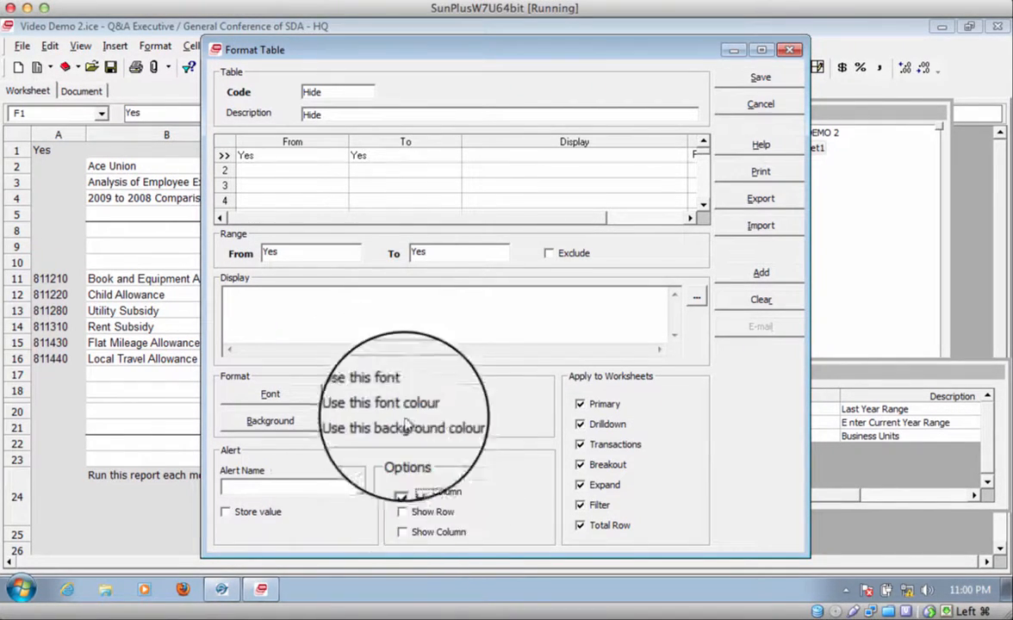
Change the table's description to Hide Row and its code to HideRow, and save it.
left_click(224, 170)
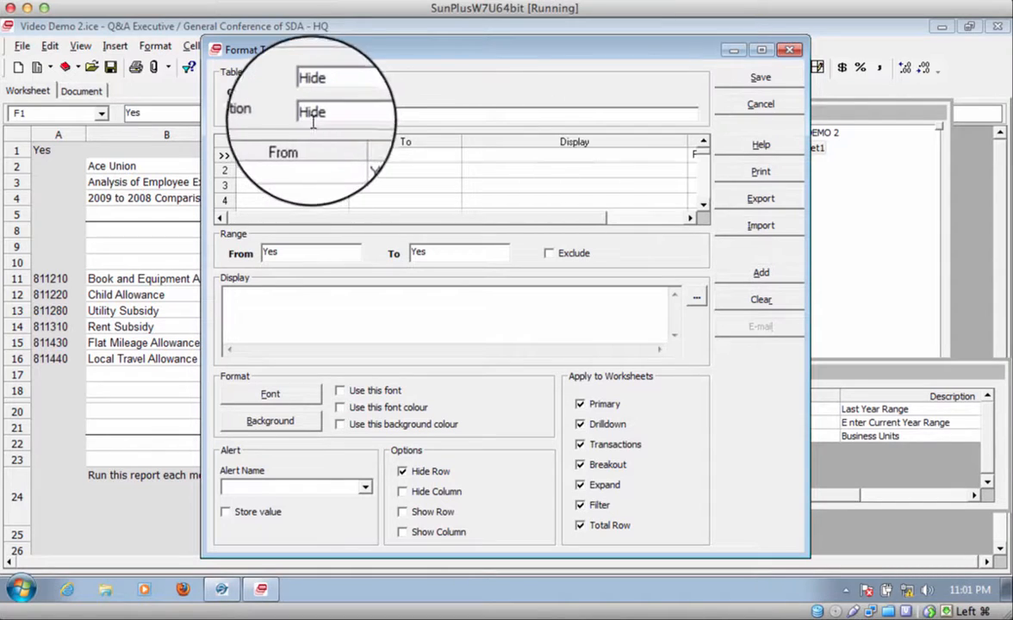
left_click(336, 106)
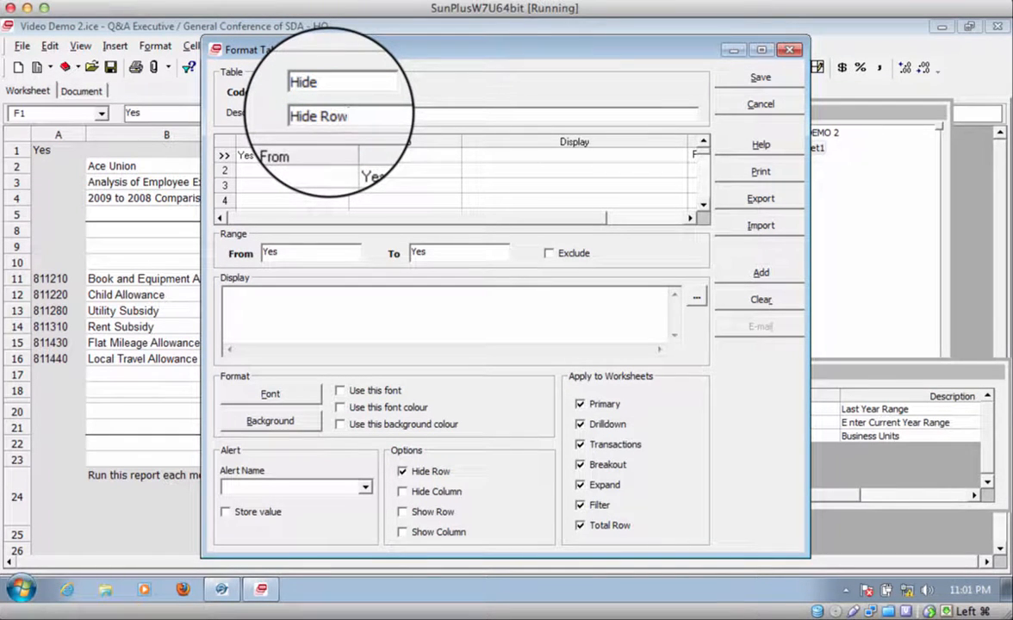
left_click(323, 91)
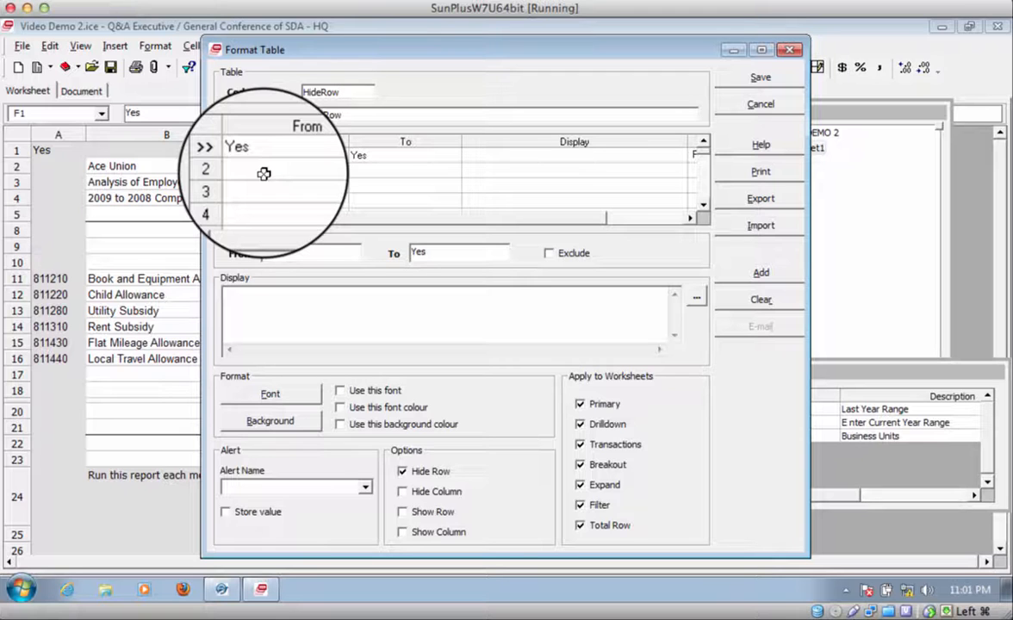
left_click(761, 79)
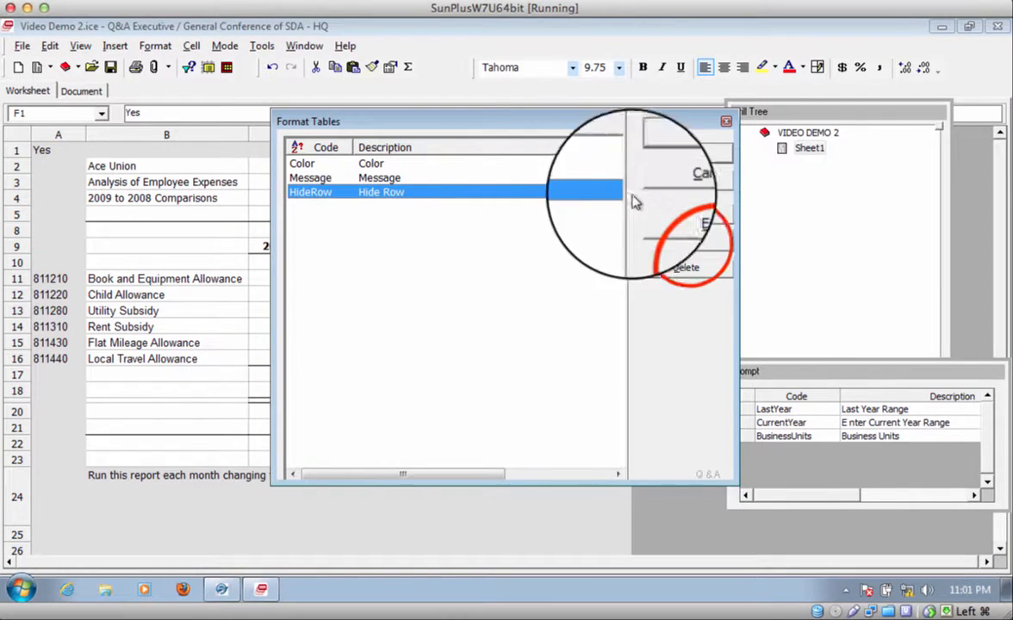
Create and save a format table HideCol, described as Hide Columns, that hides the column for the range Yes to Yes.
left_click(679, 238)
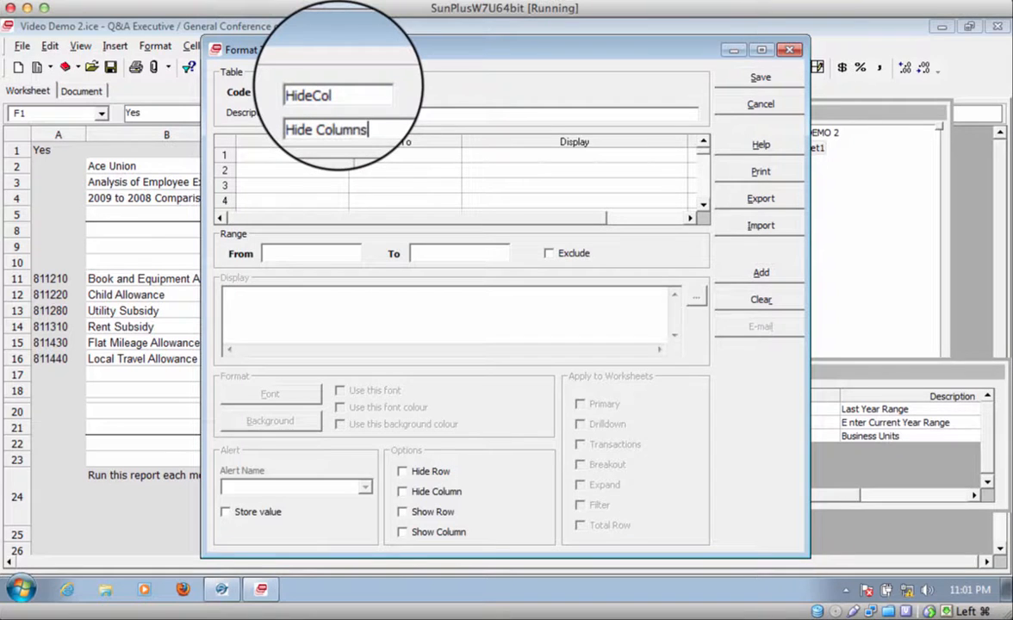
left_click(277, 253)
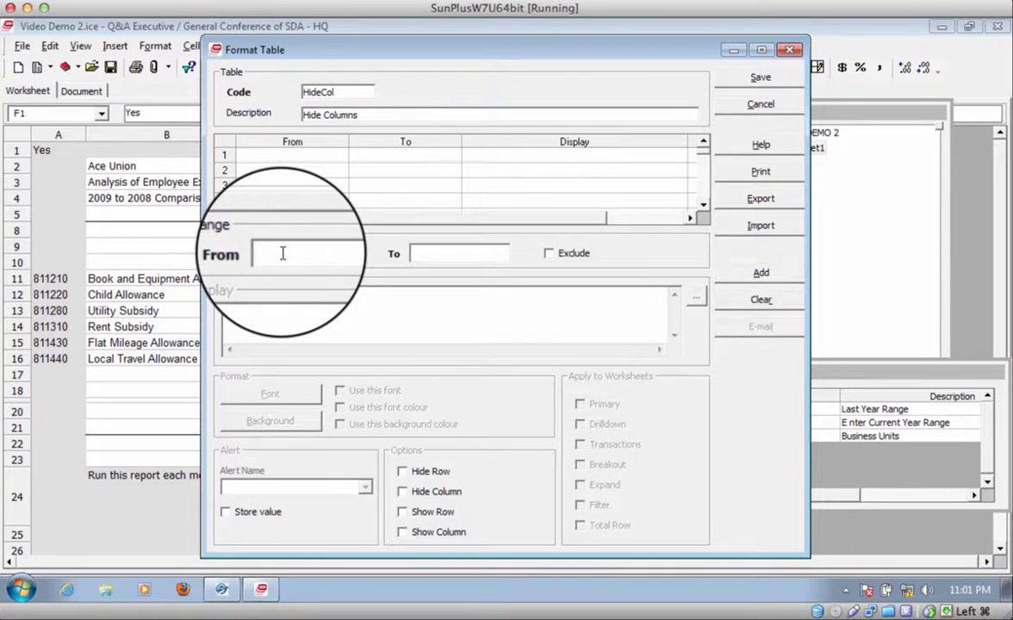
left_click(422, 252)
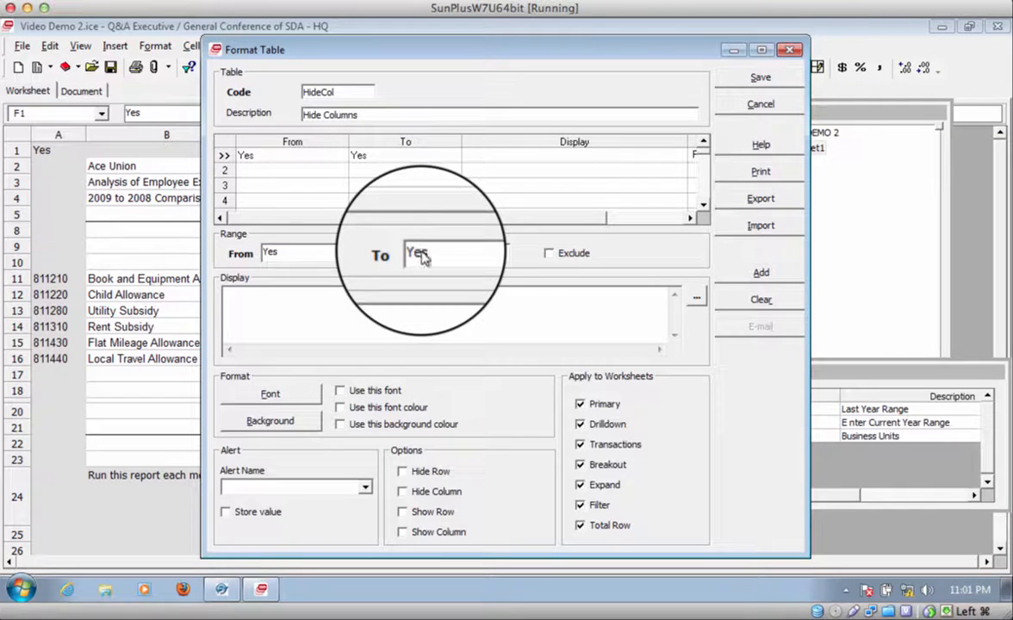
left_click(402, 492)
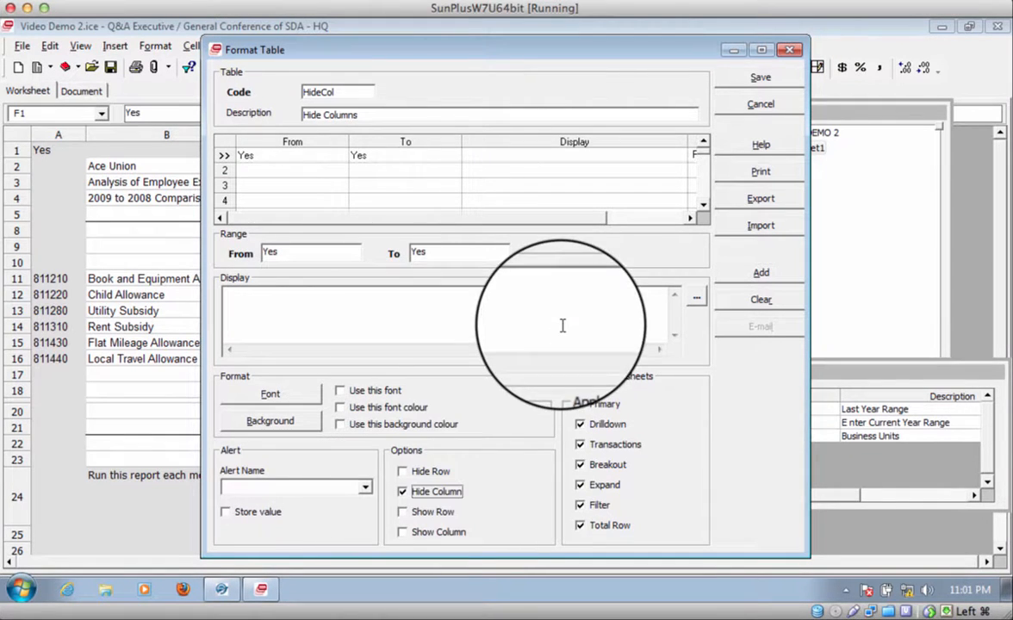
left_click(757, 79)
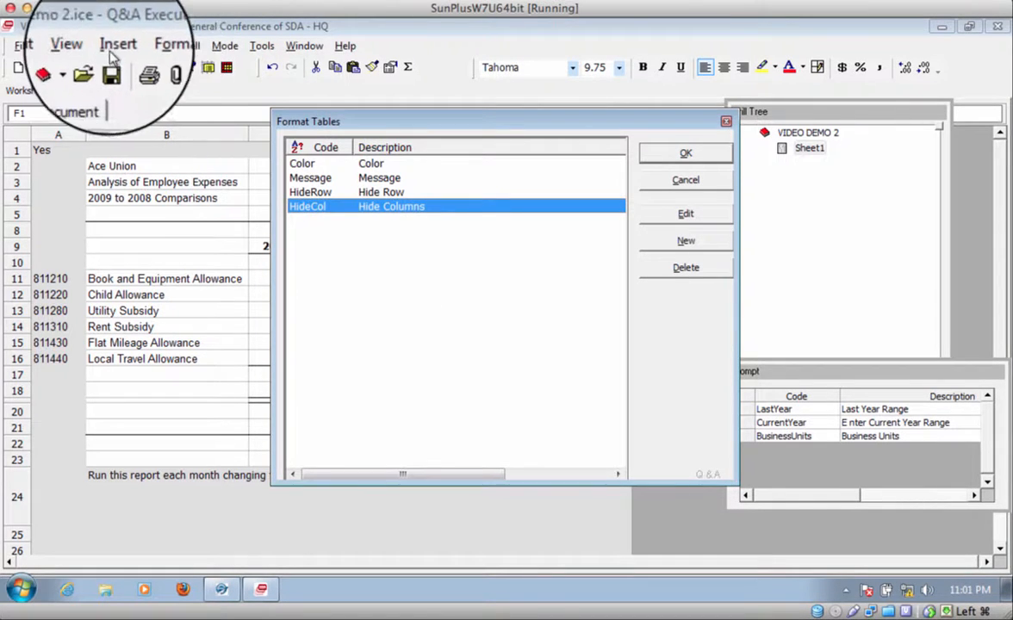
Create a format table HideZero, described as Hide Zeros, with a range from 0 to 0.
left_click(686, 241)
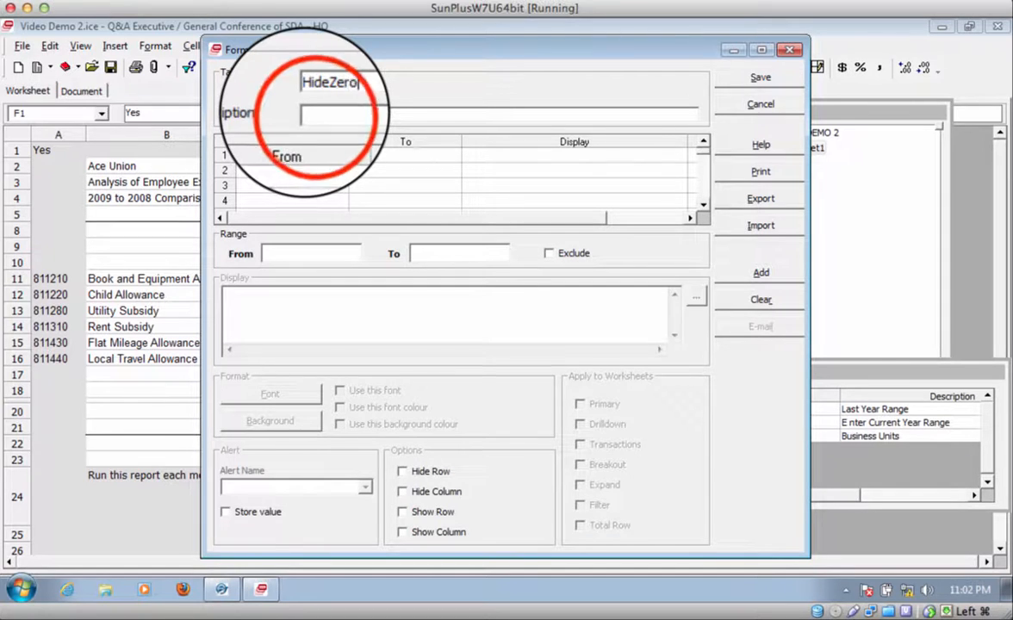
left_click(313, 117)
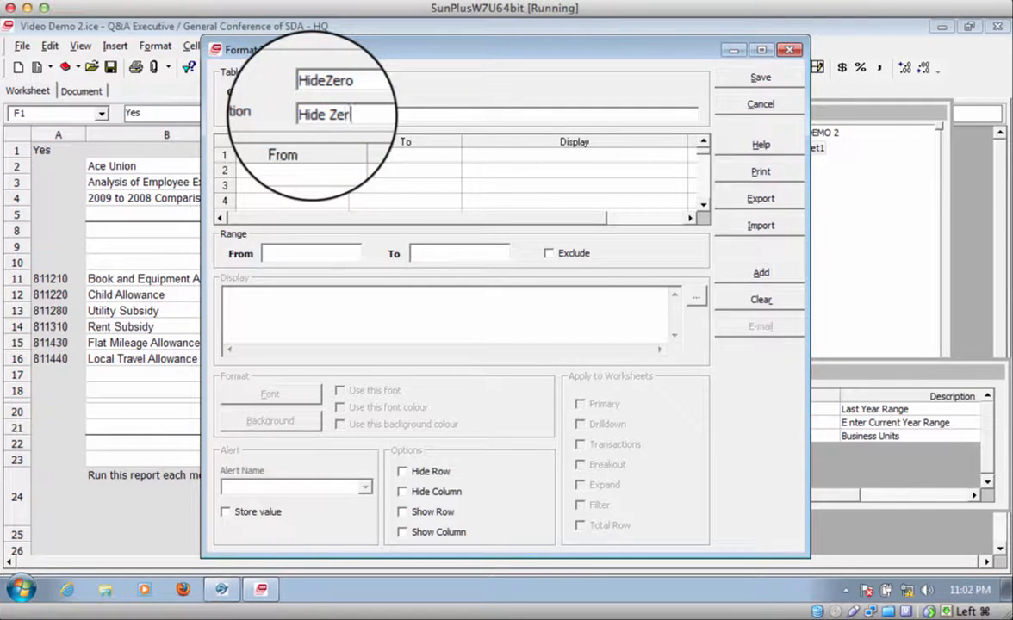
left_click(291, 252)
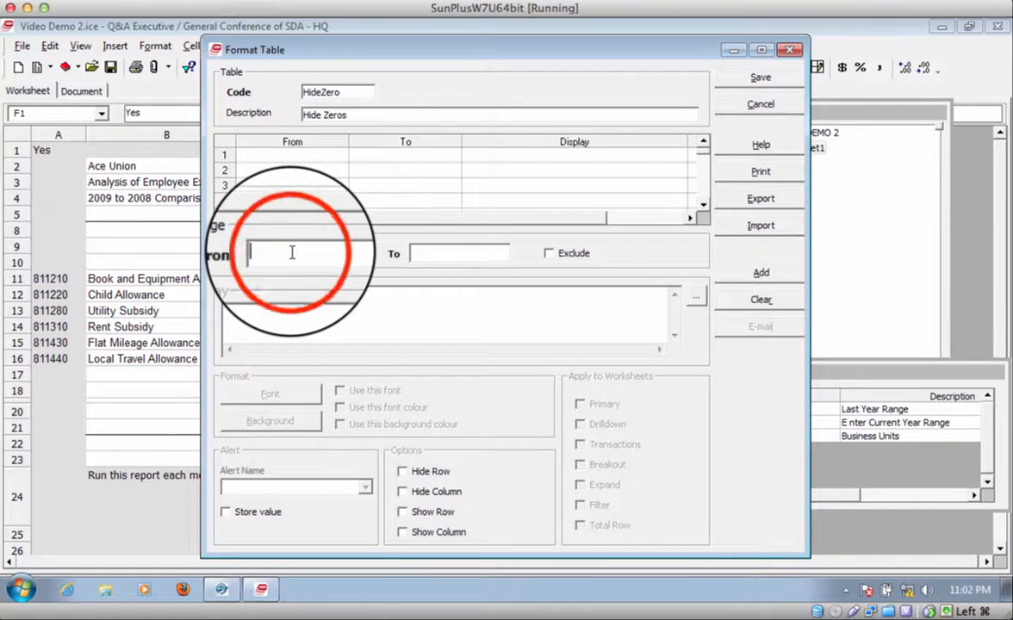
left_click(435, 255)
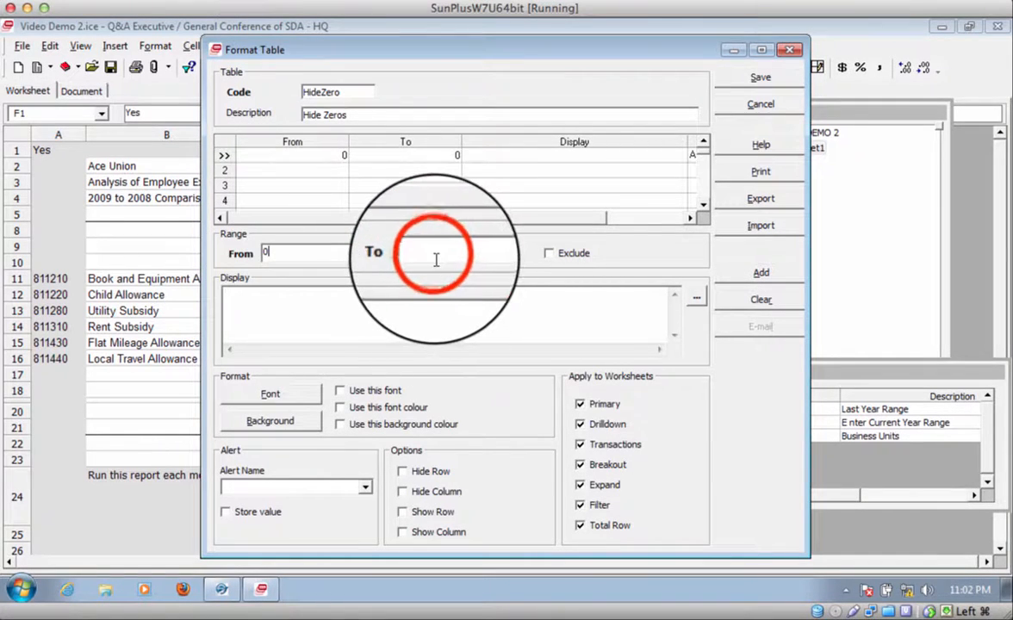
type("0")
Set the HideZero table's font colour to white, then save it and accept the list of format tables.
left_click(269, 394)
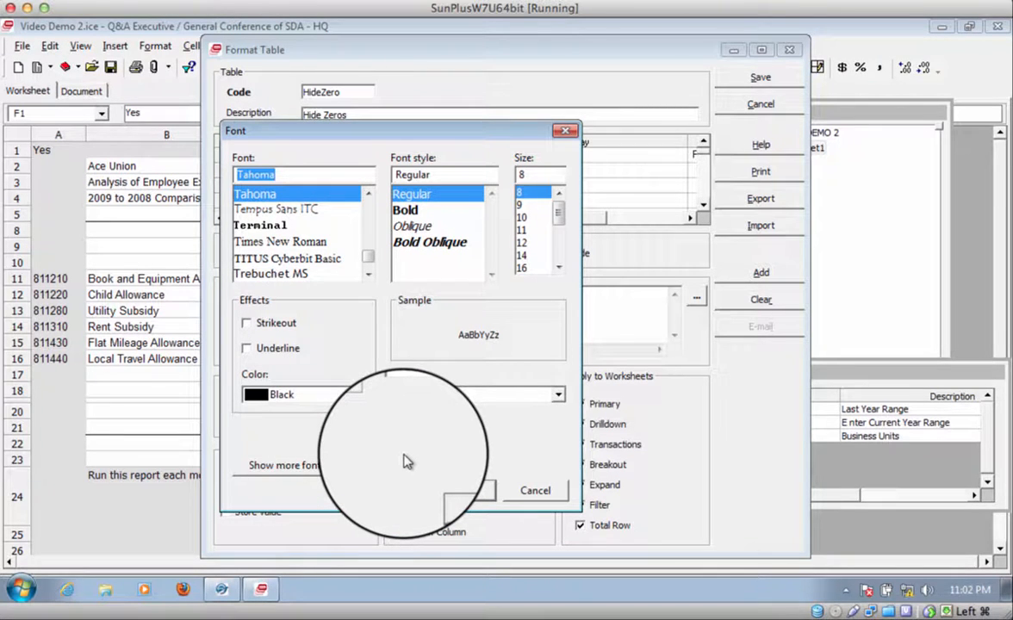
left_click(530, 491)
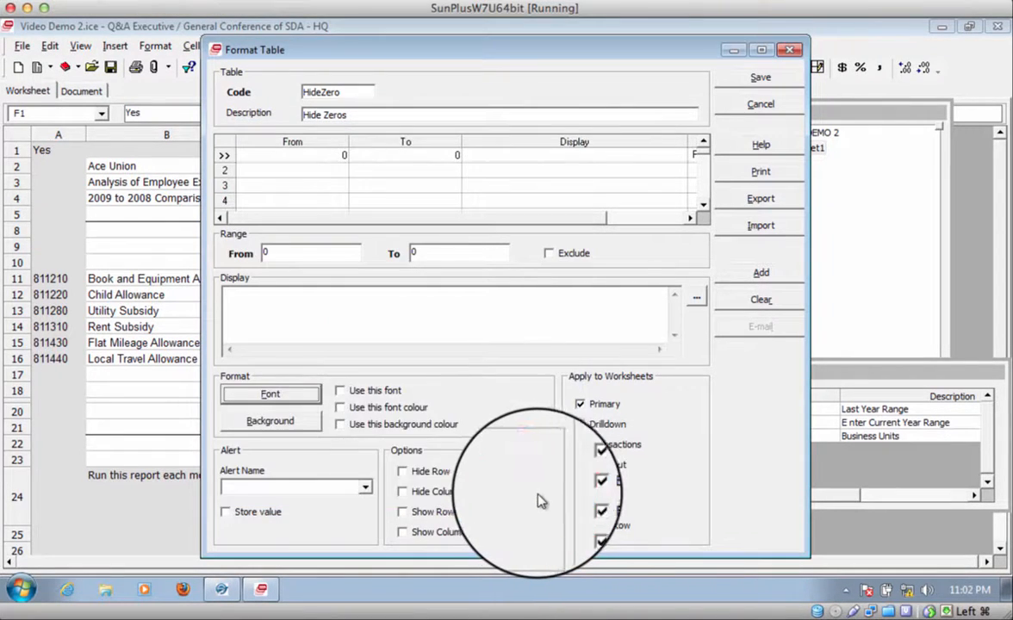
left_click(315, 396)
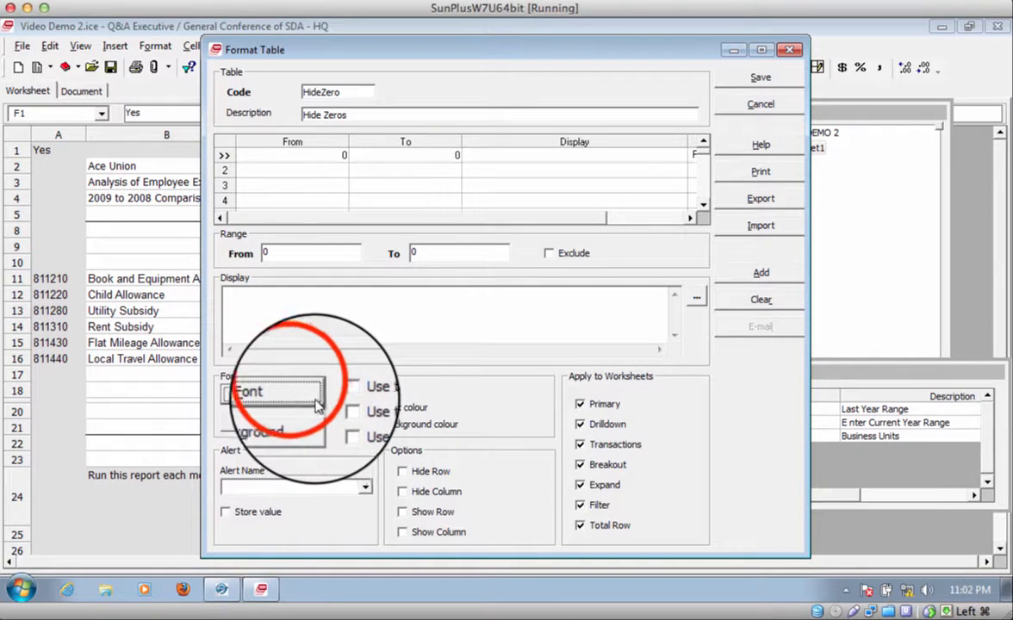
left_click(297, 394)
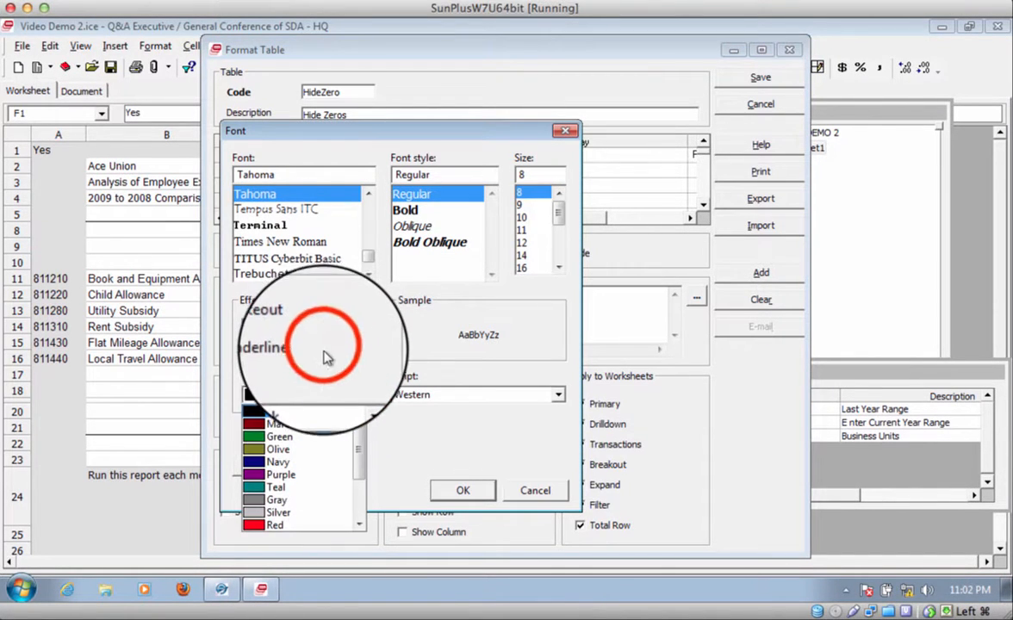
left_click(326, 358)
left_click(359, 397)
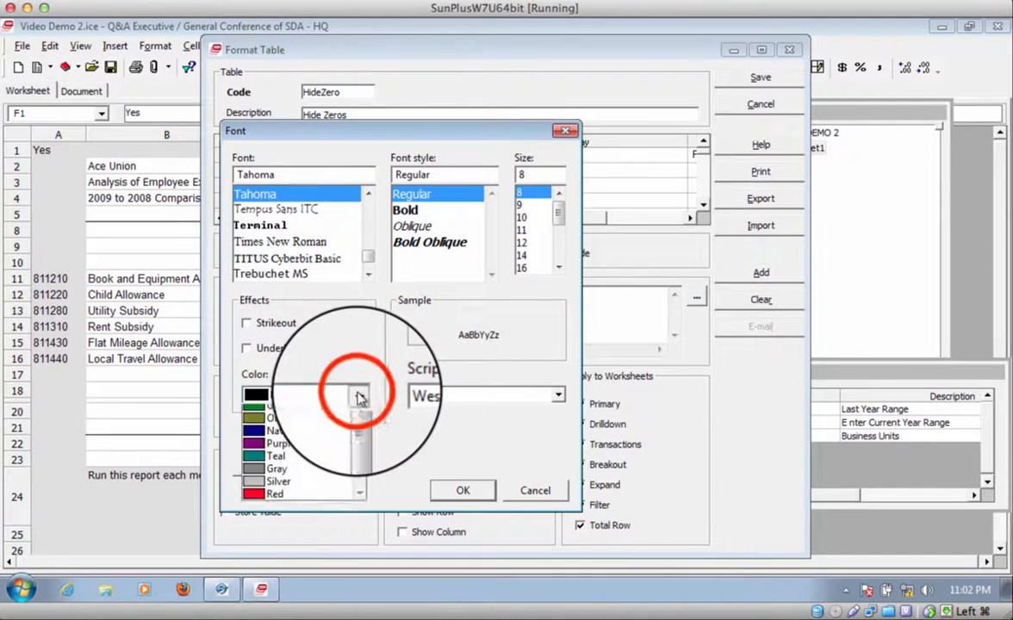
left_click_drag(357, 414, 360, 491)
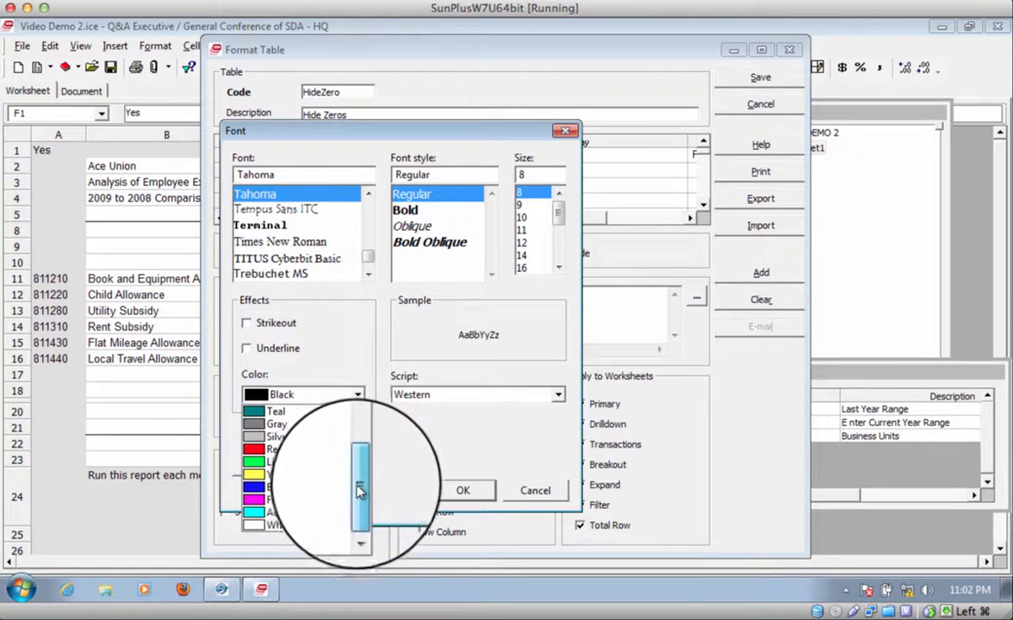
left_click(258, 525)
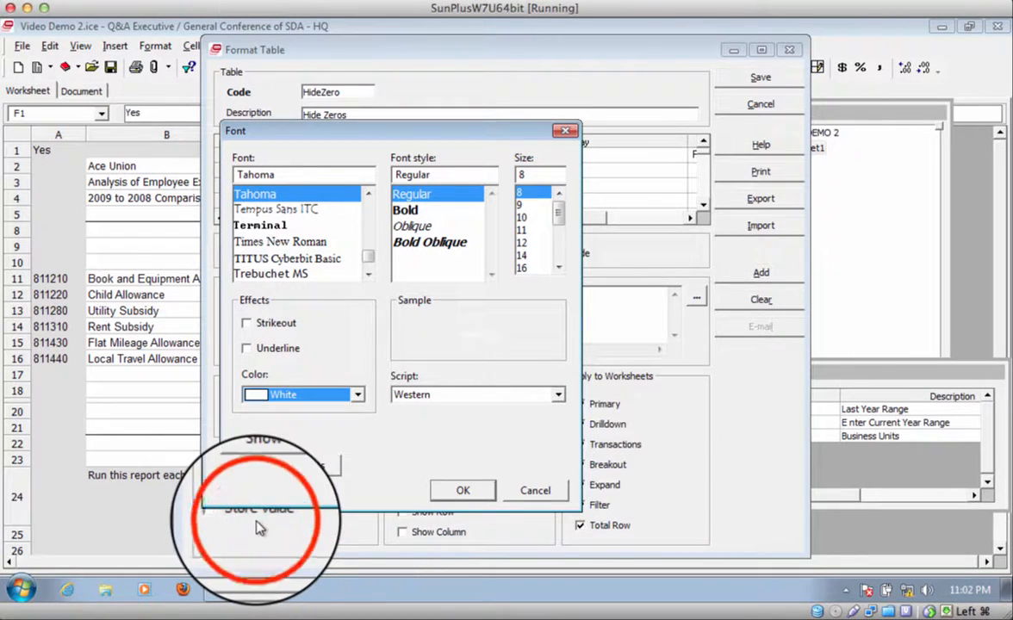
left_click(479, 503)
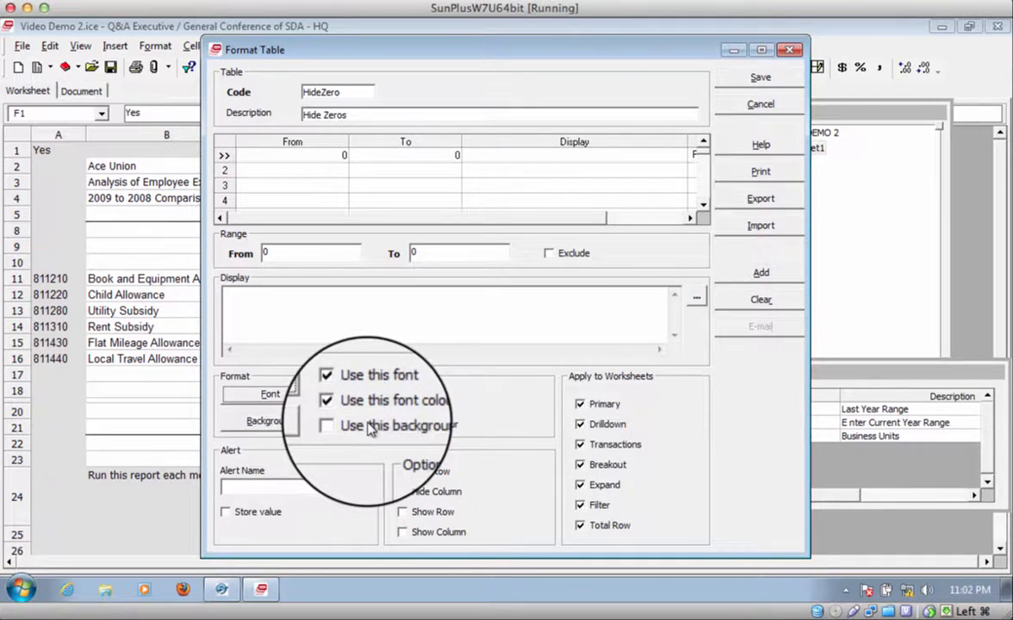
left_click(760, 77)
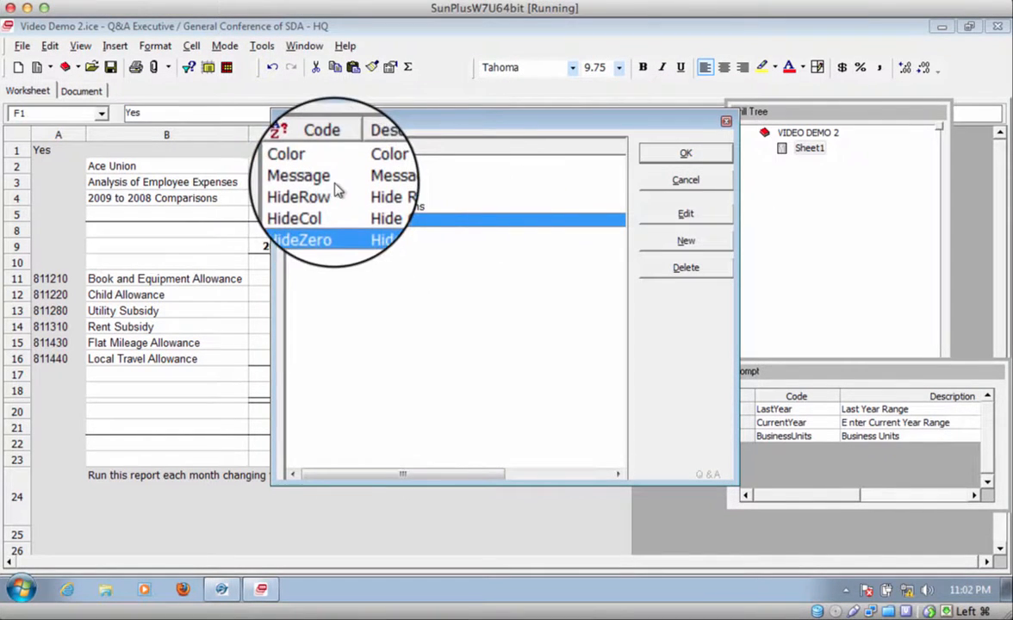
left_click(686, 153)
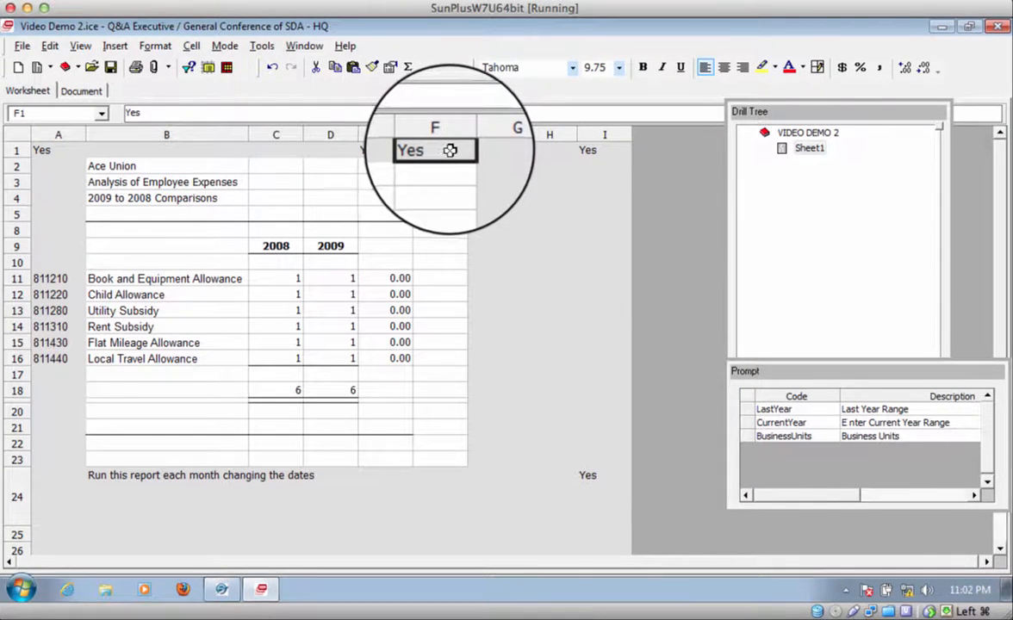
Assign the HideCol format table to the Yes cell E1 and accept the cell settings.
left_click(399, 151)
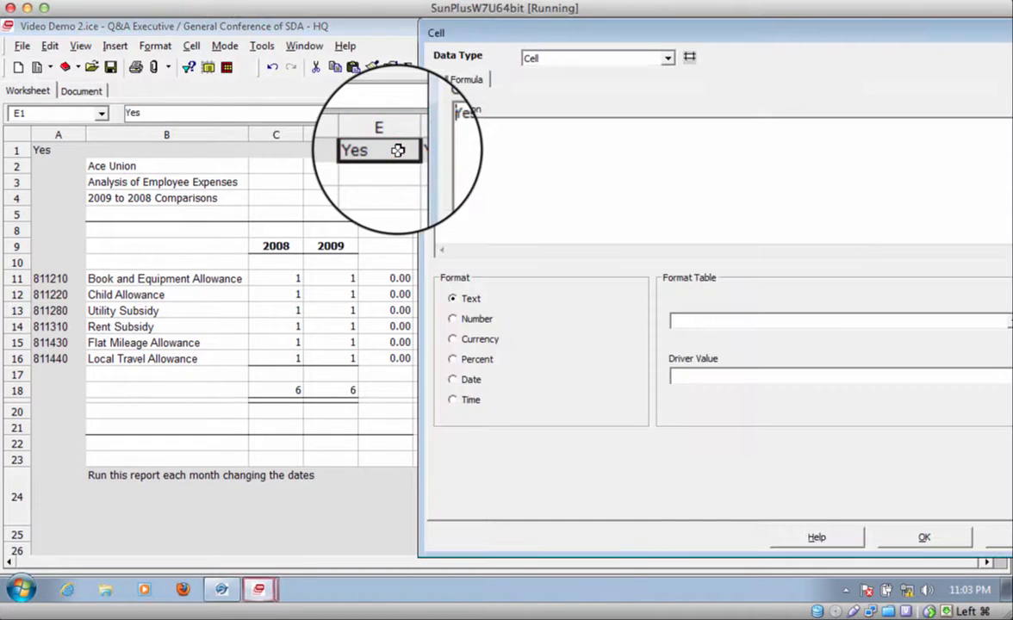
left_click_drag(779, 34, 633, 73)
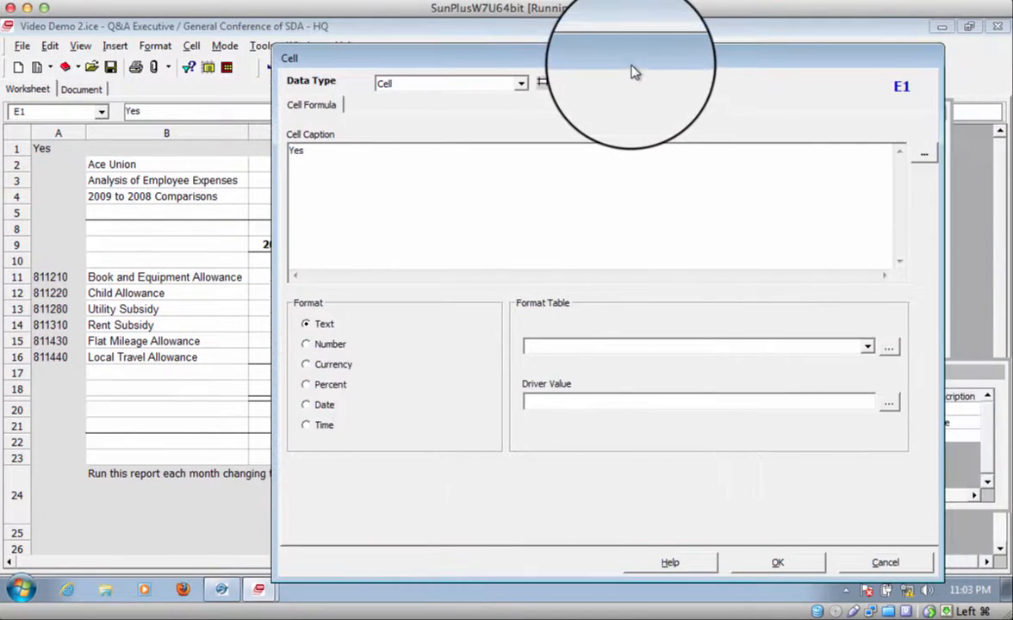
left_click(868, 347)
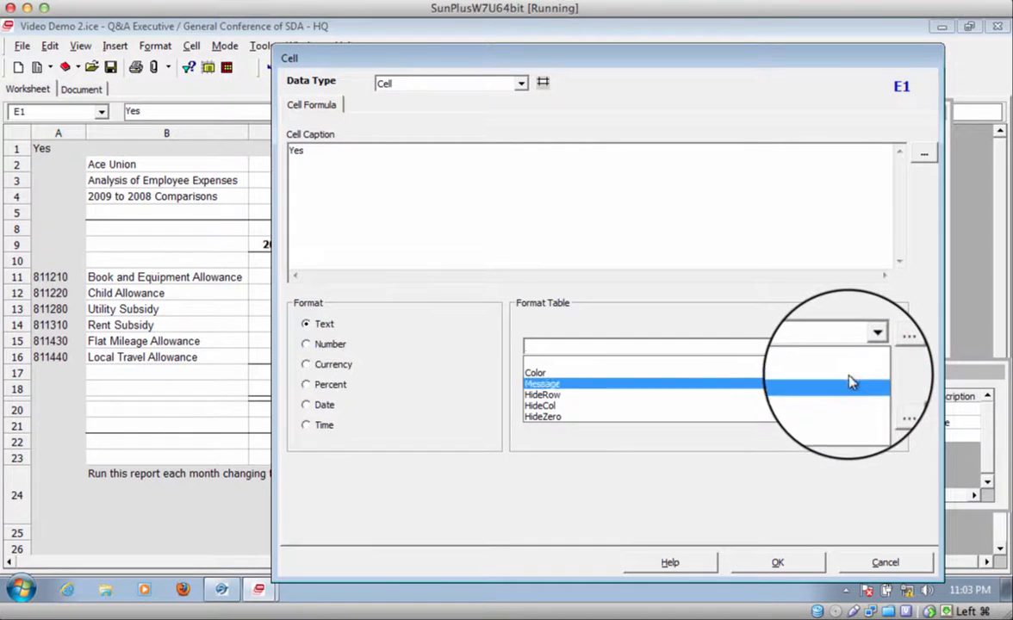
left_click(849, 405)
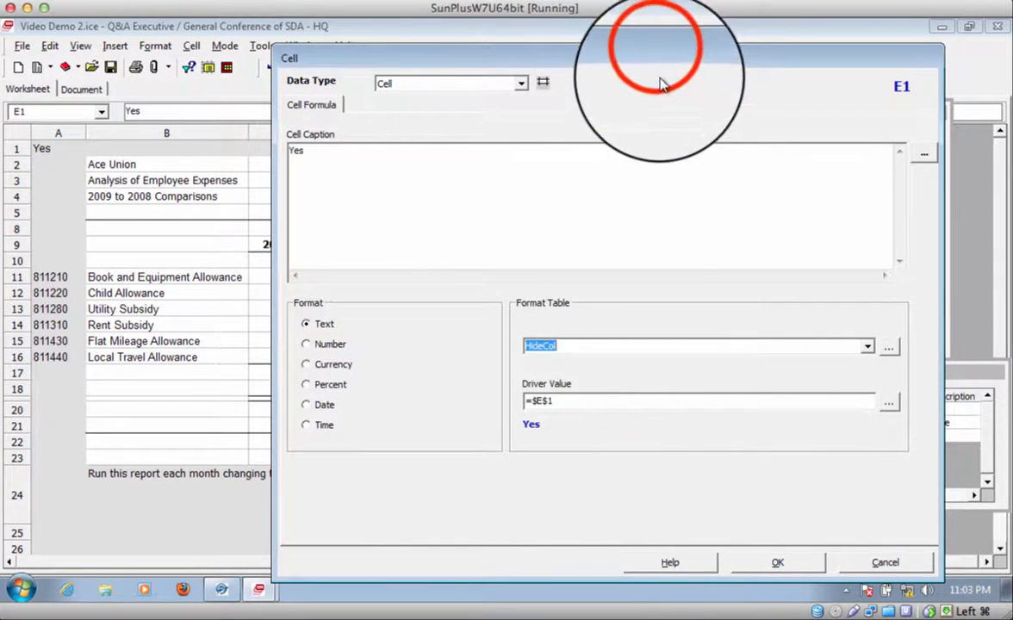
left_click_drag(659, 58, 586, 249)
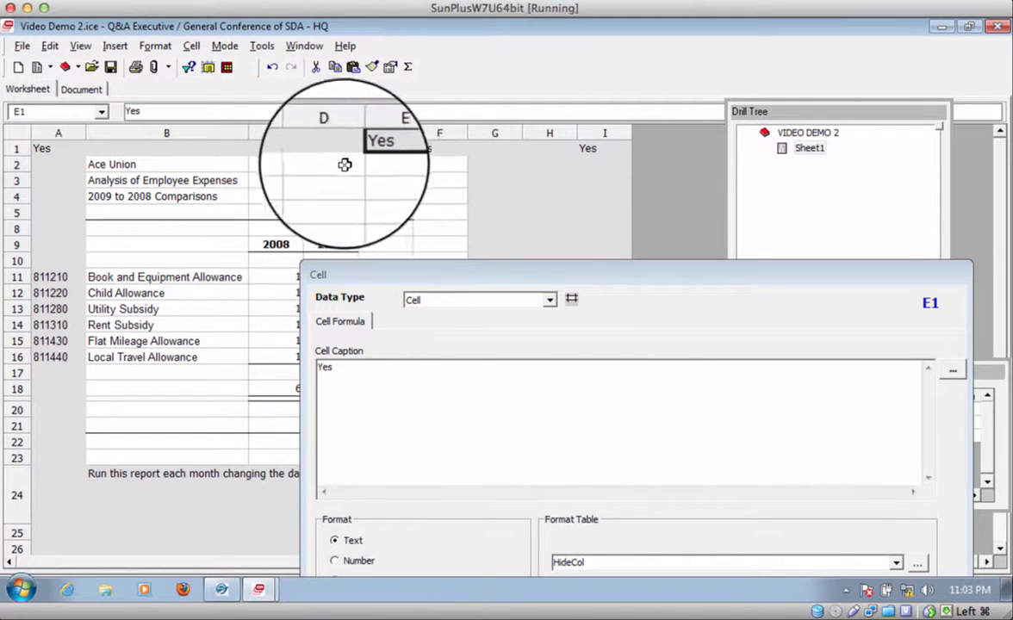
left_click(681, 278)
left_click_drag(681, 291, 482, 99)
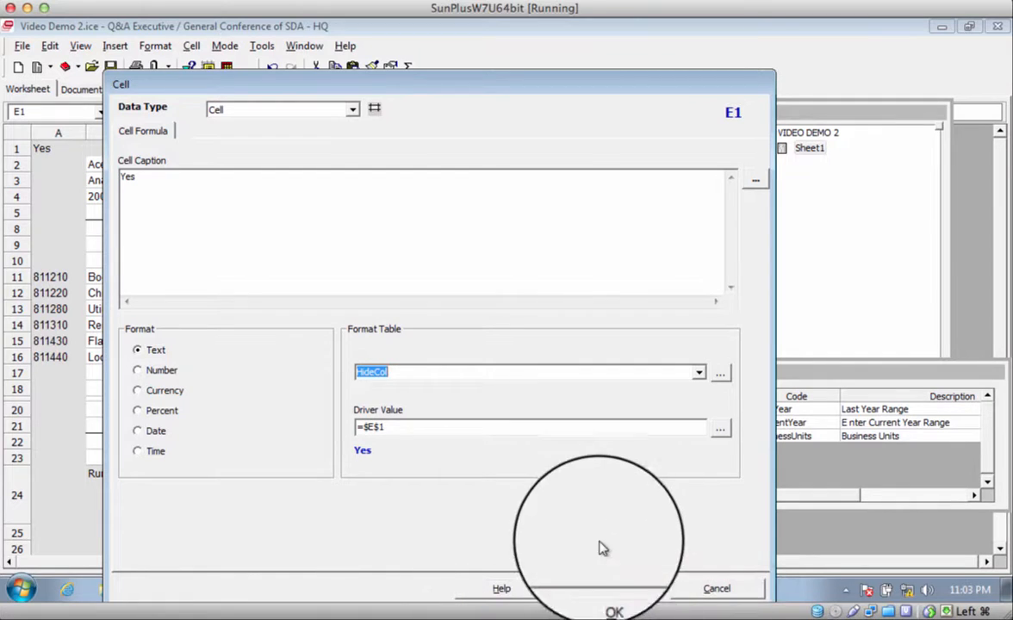
left_click(608, 588)
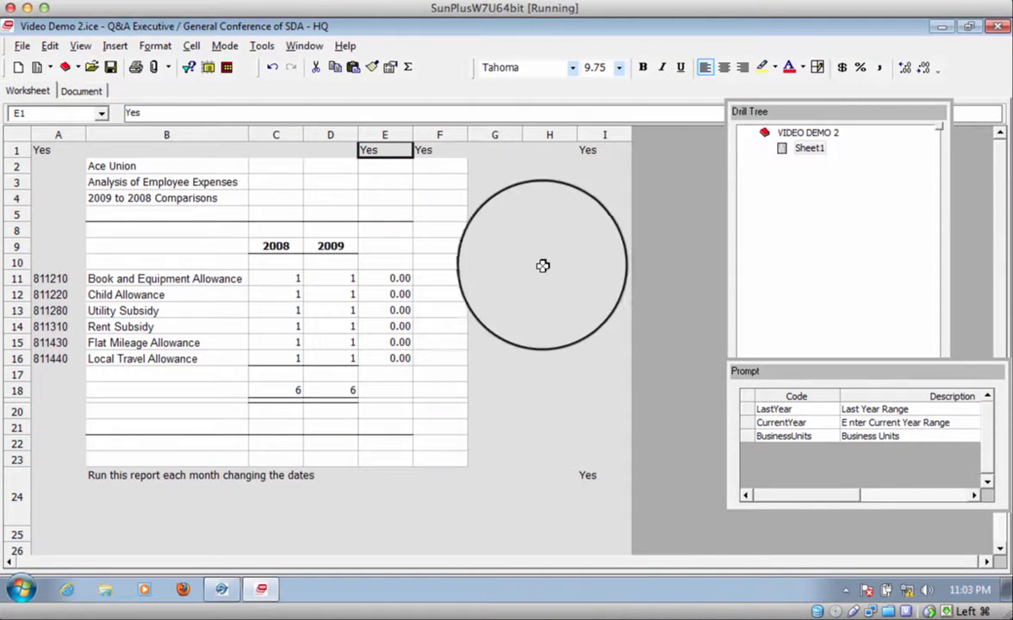
Apply the HideCol format table to the Yes cell F1 and accept the cell settings.
left_click(437, 155)
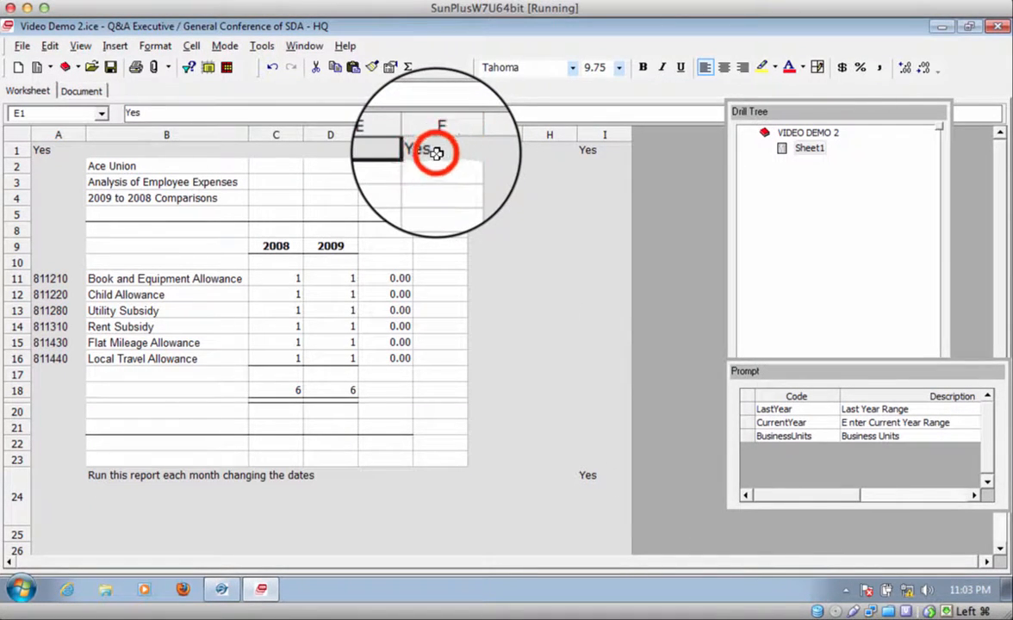
double_click(437, 154)
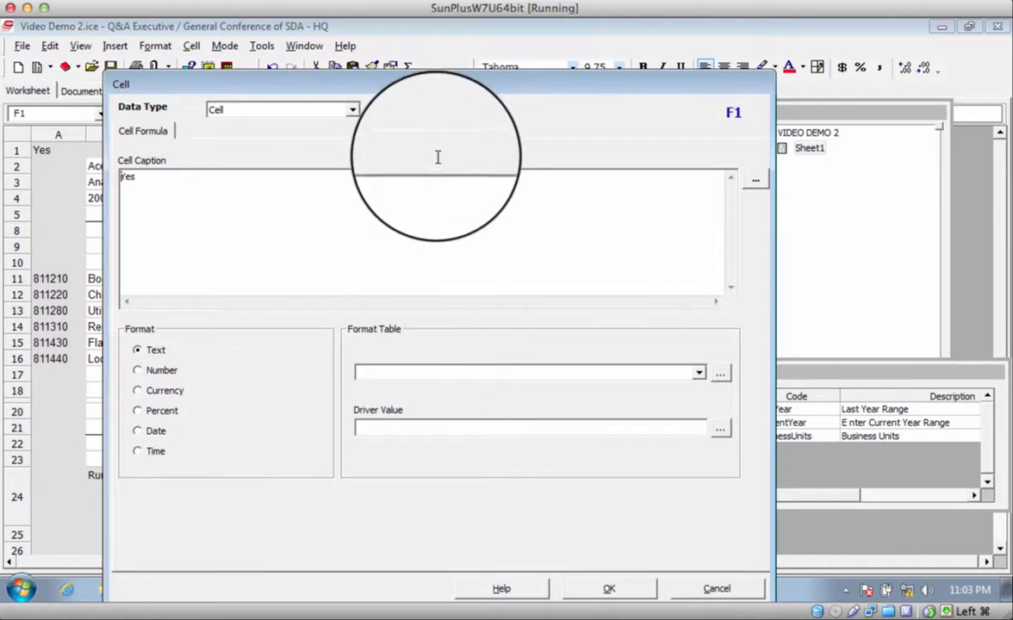
left_click(698, 372)
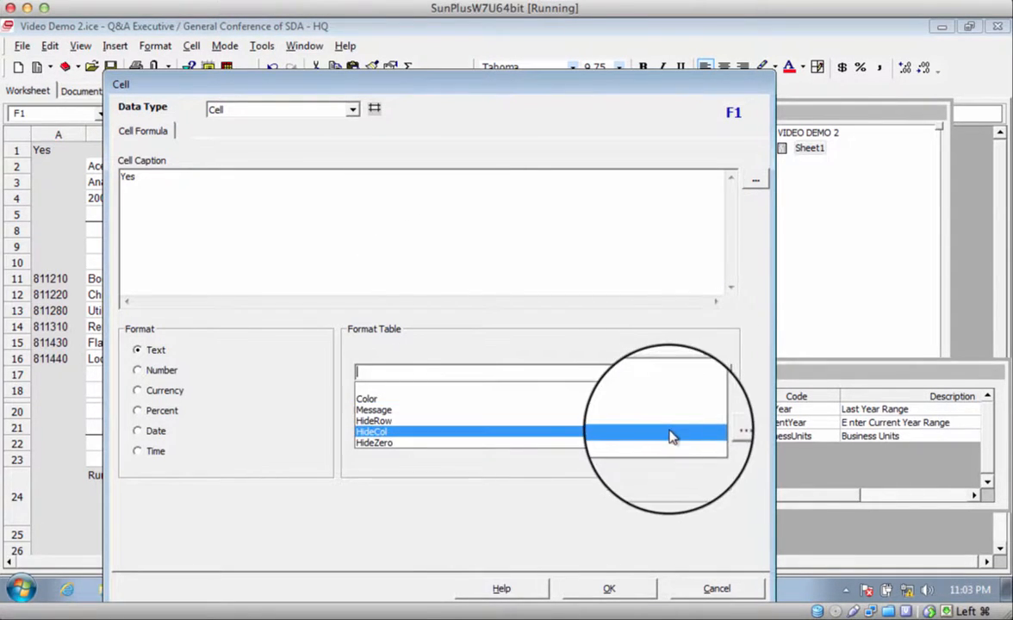
left_click(672, 431)
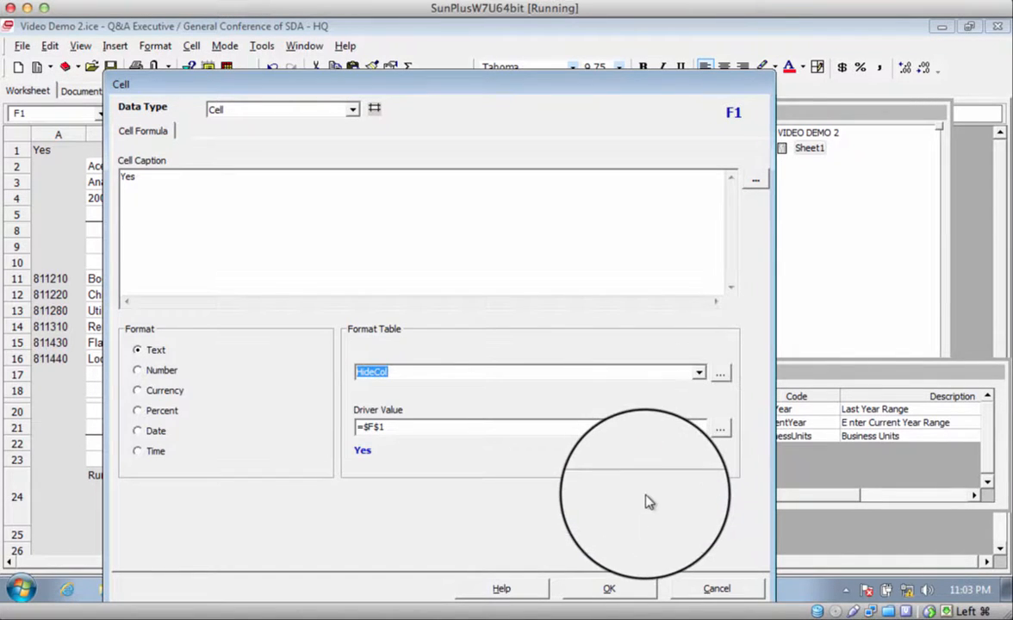
left_click(613, 590)
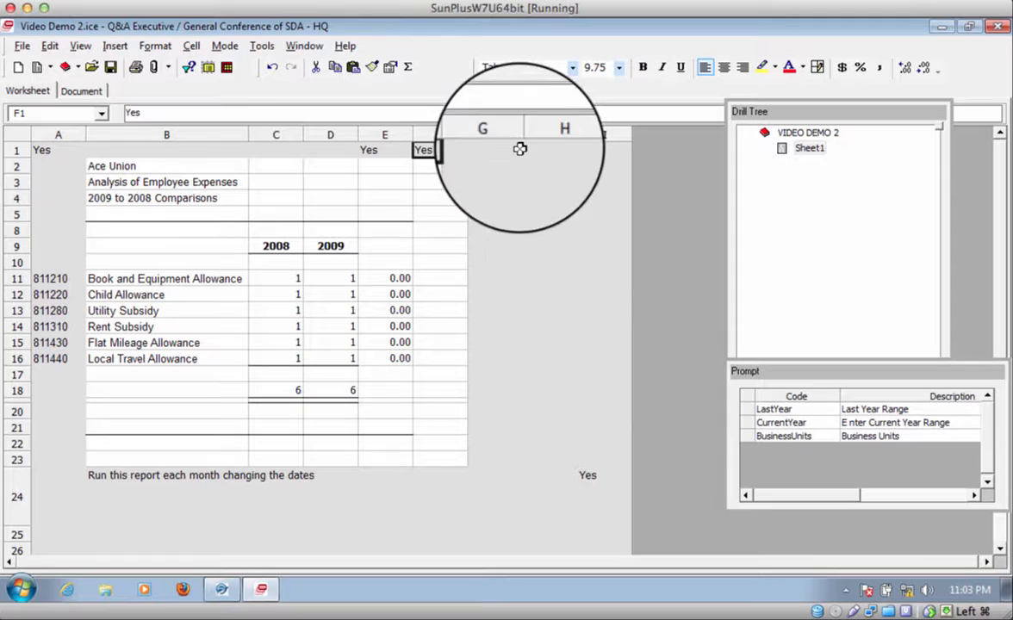
Enter Yes in cell G1 and assign the HideCol format table to it.
left_click(507, 149)
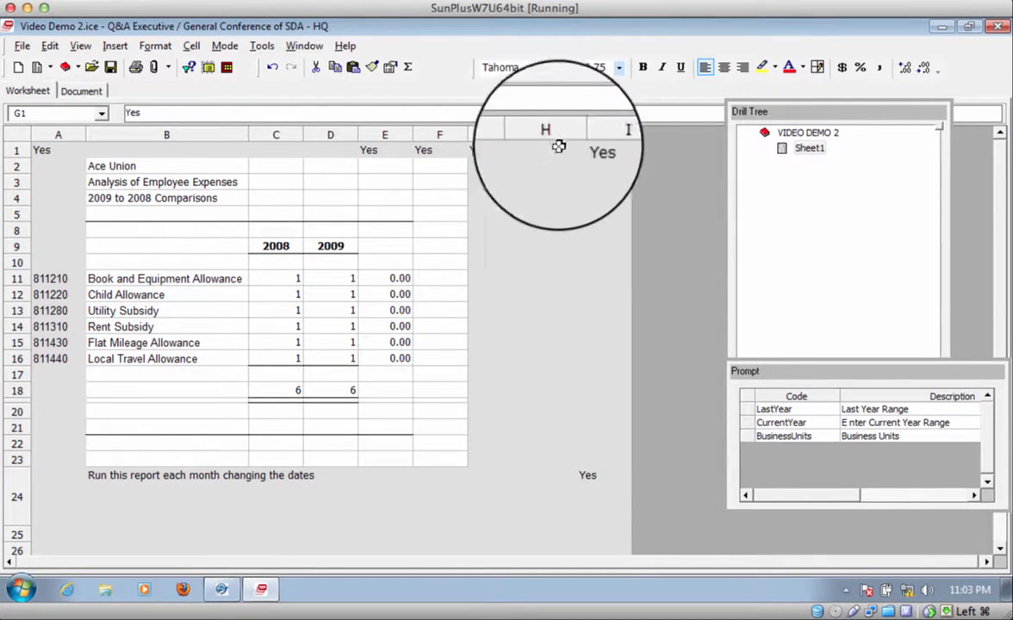
left_click(494, 159)
double_click(486, 146)
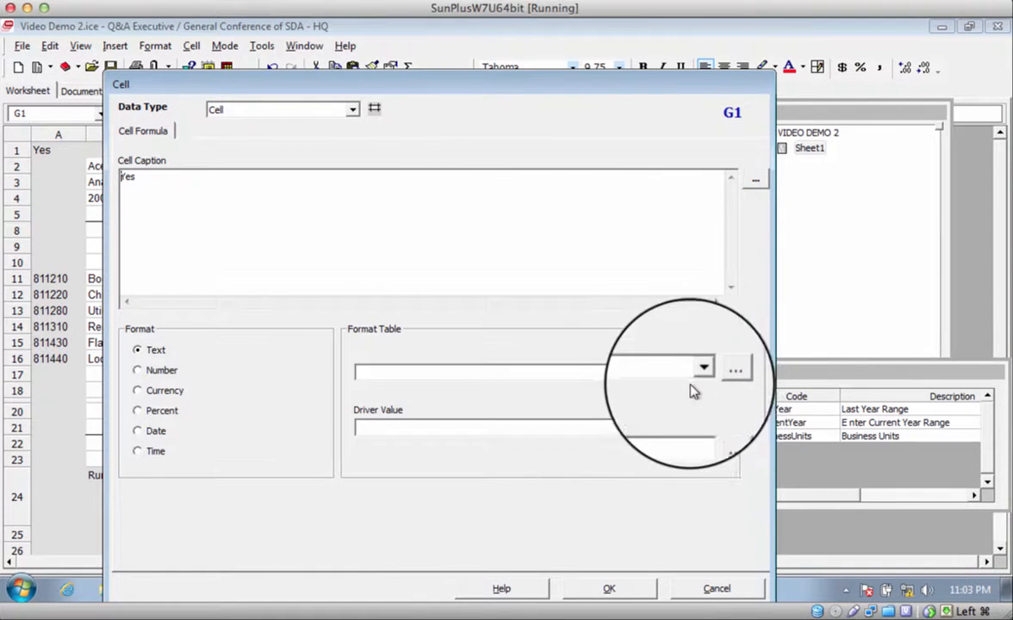
left_click(699, 371)
left_click(652, 432)
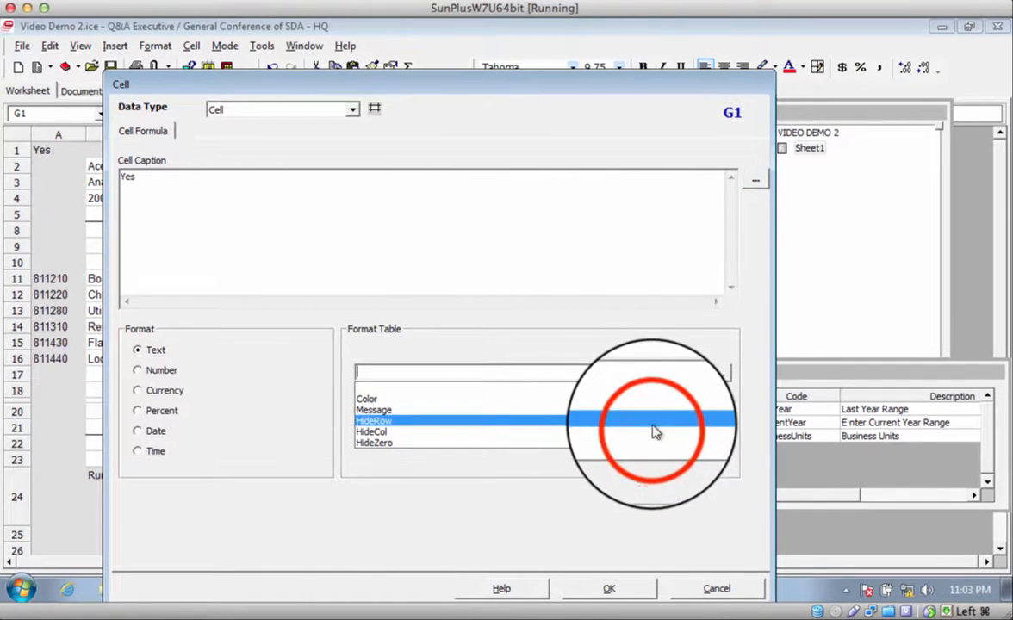
left_click(616, 587)
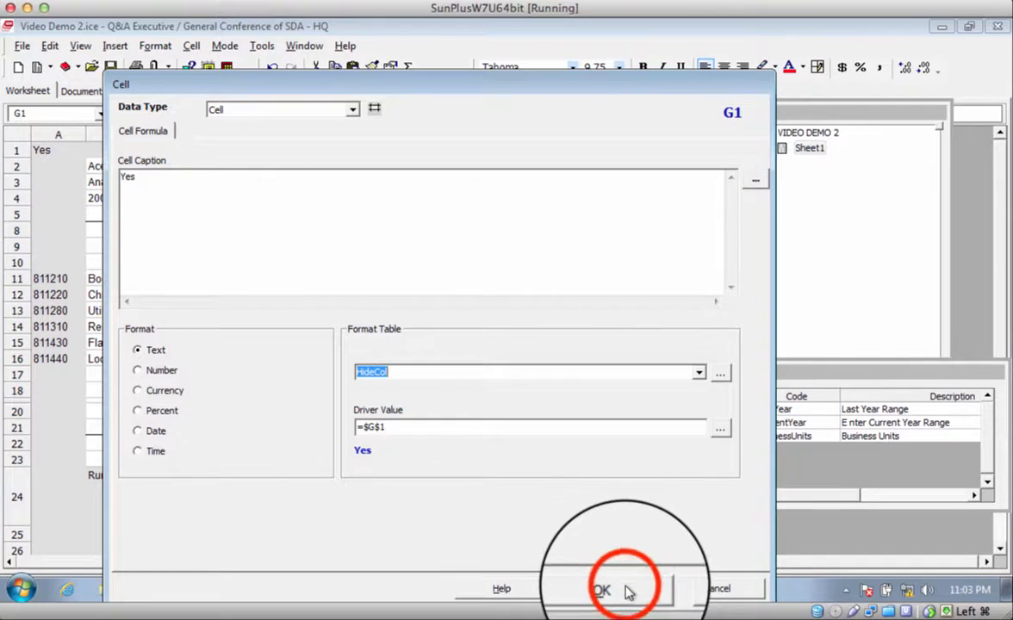
left_click(628, 591)
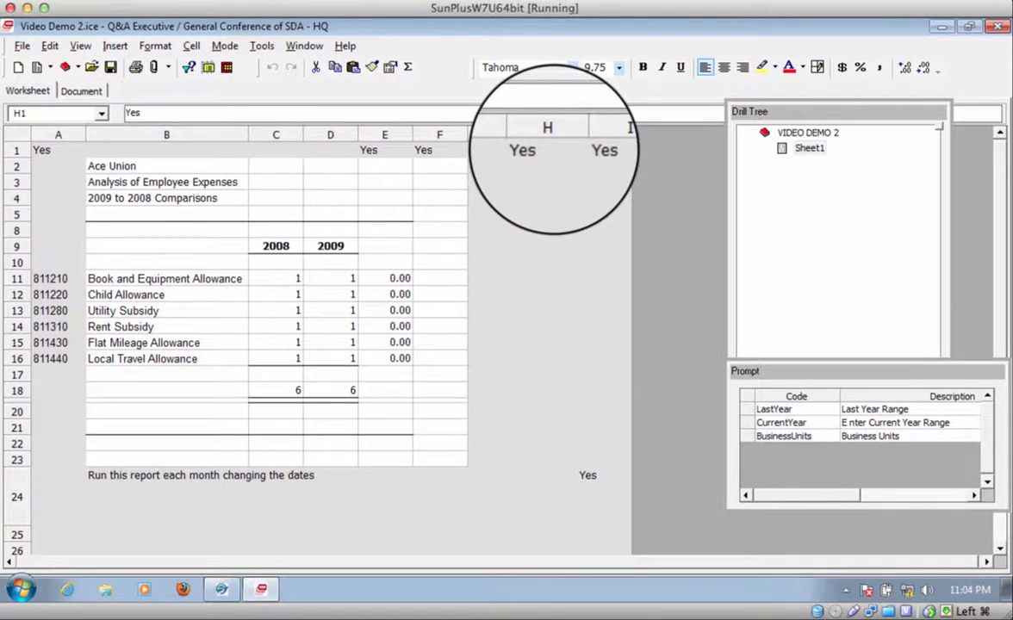
Assign the HideCol format table to the Yes cell H1 and accept the cell settings.
left_click(554, 199)
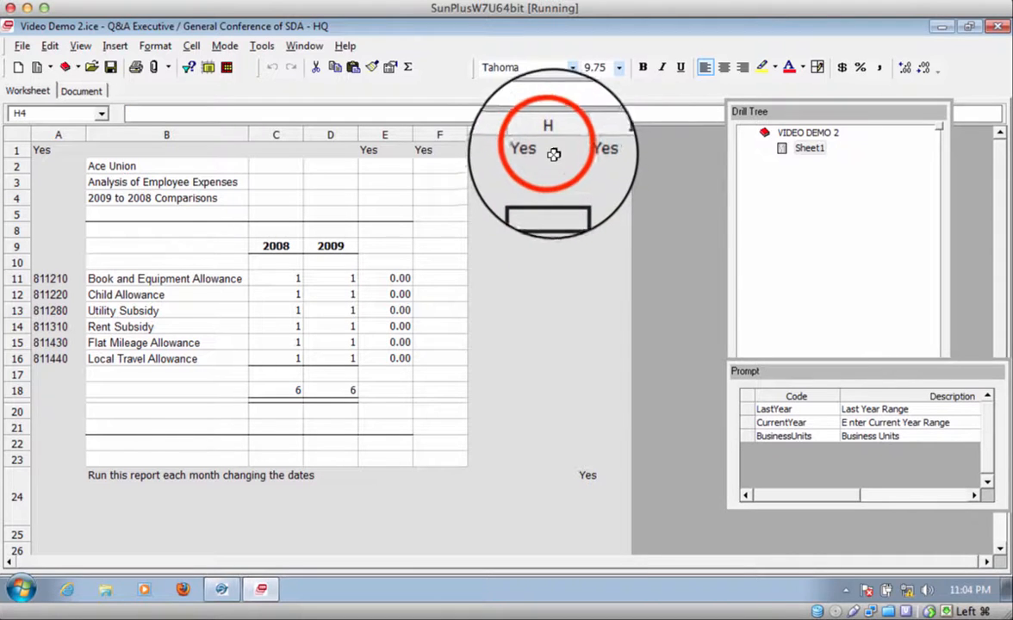
left_click(554, 153)
double_click(558, 151)
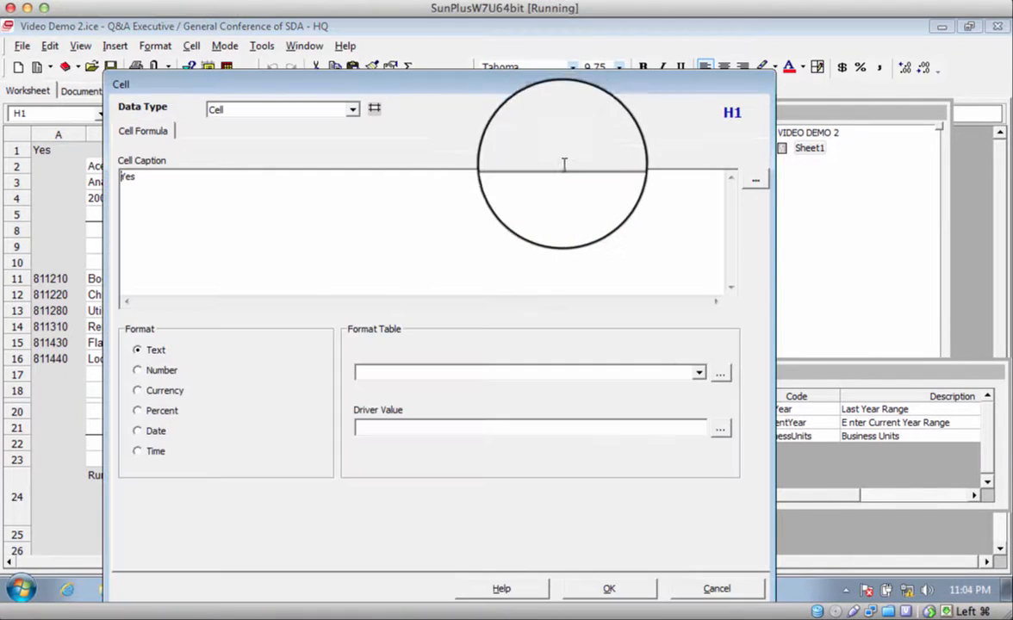
left_click(697, 371)
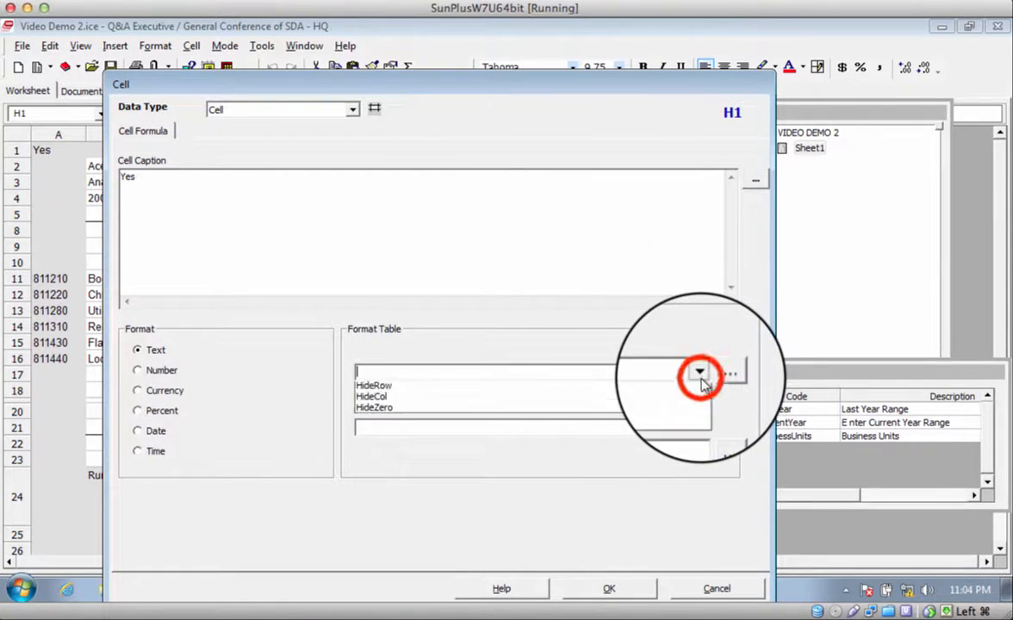
left_click(666, 435)
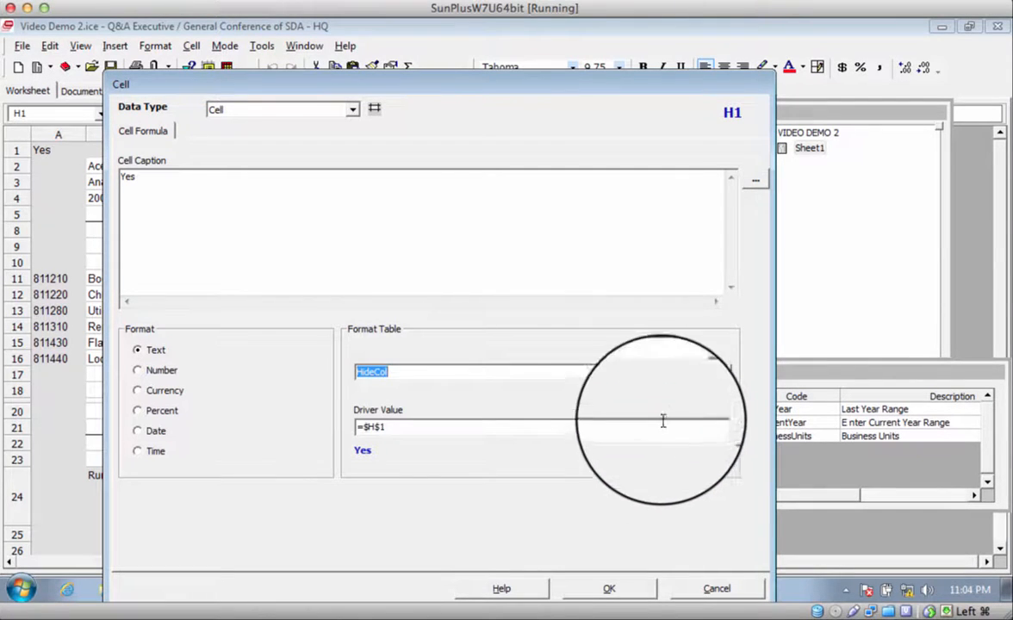
left_click(592, 589)
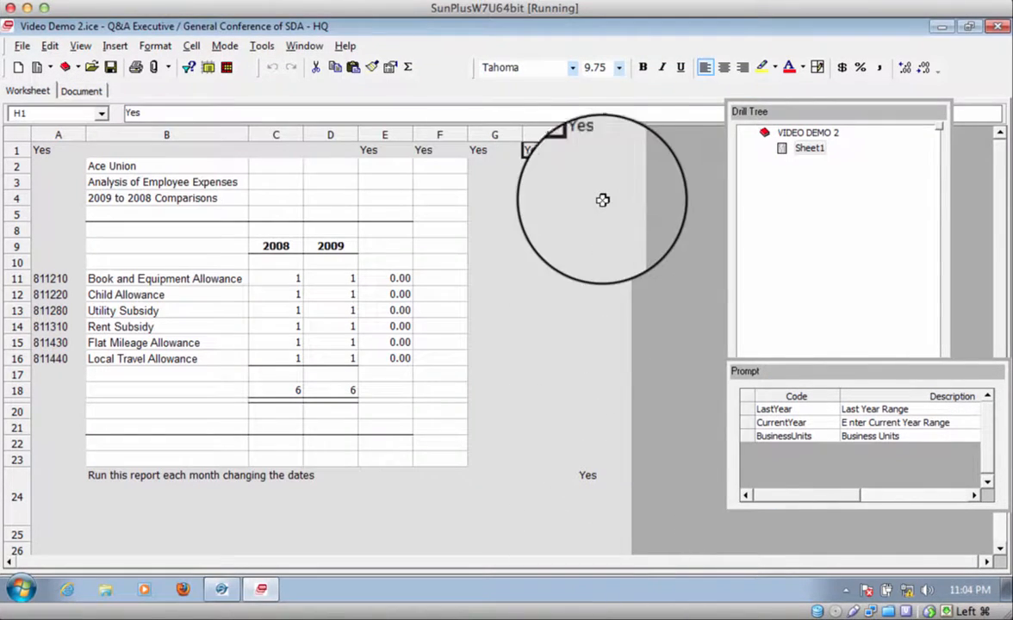
Apply the HideCol format table to the Yes cell I1 and accept the cell settings.
left_click(593, 148)
left_click(595, 150)
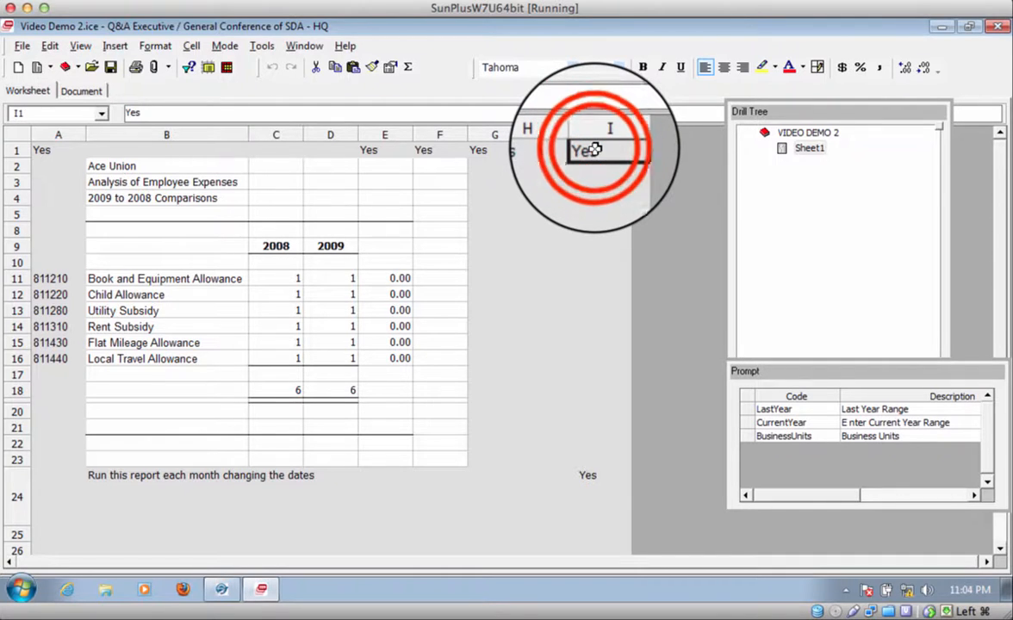
double_click(594, 150)
left_click(554, 374)
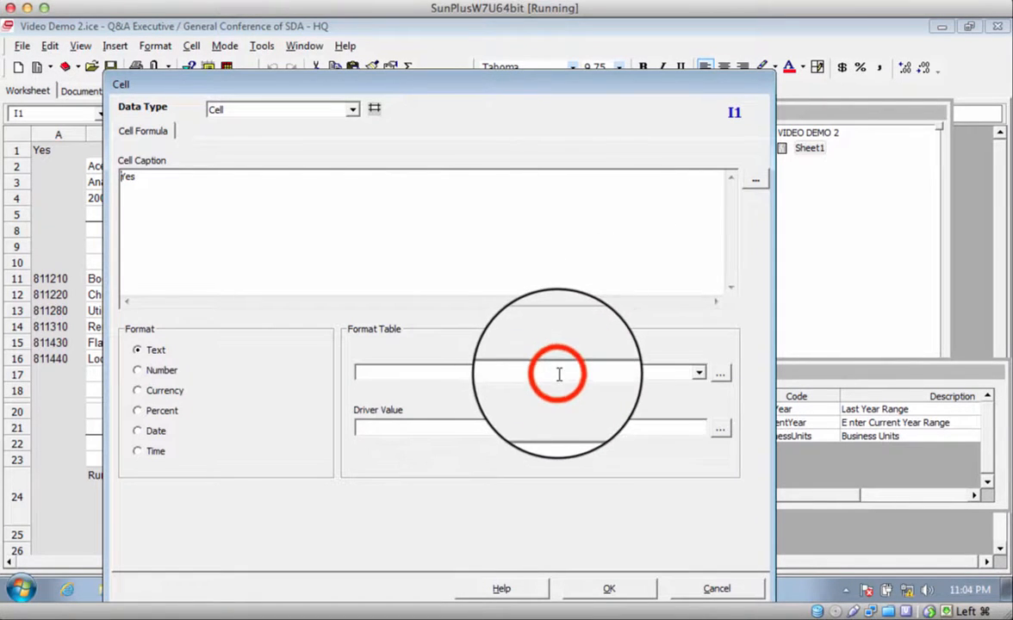
left_click(698, 373)
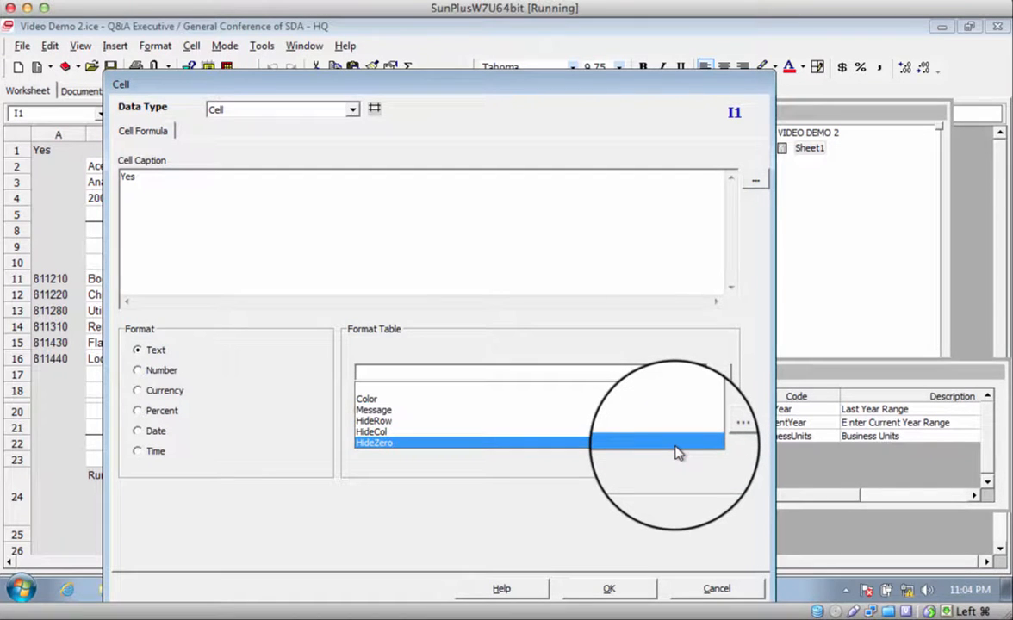
left_click(678, 432)
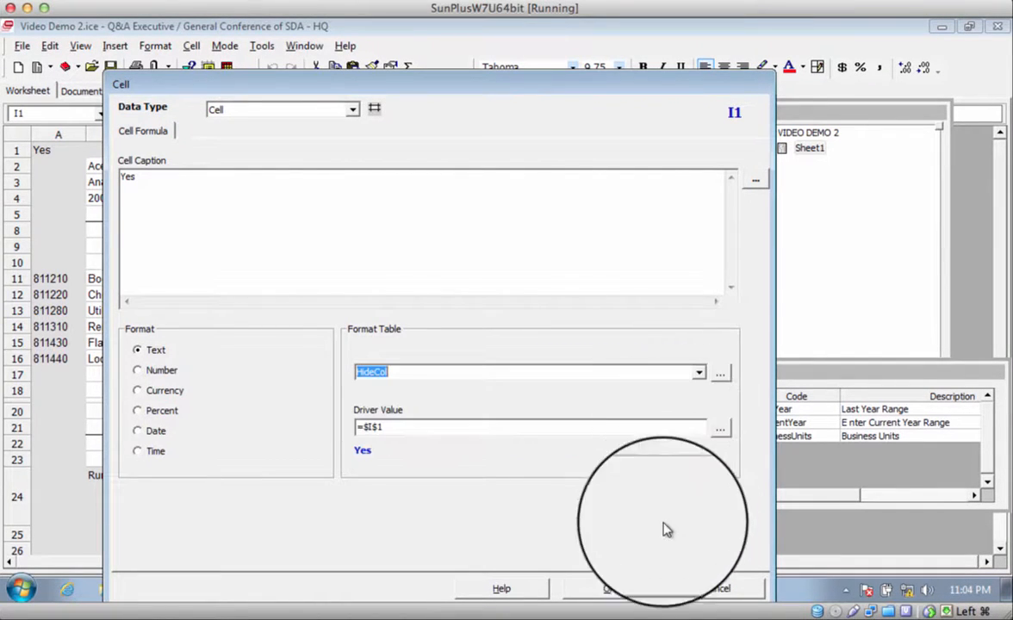
left_click(616, 589)
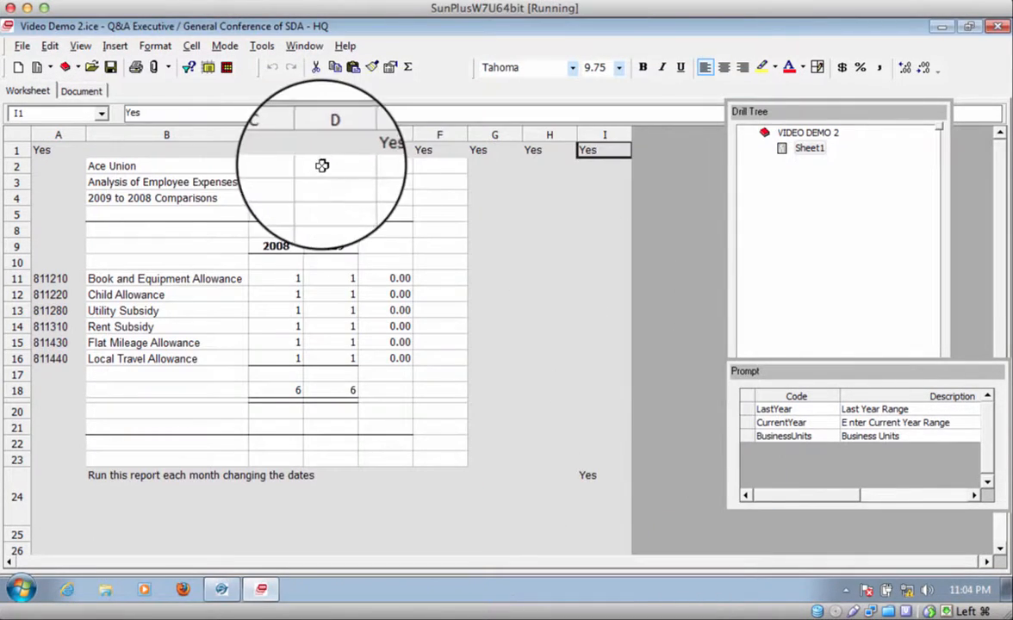
Assign the HideCol format table to the Yes cell A1 and accept the cell settings.
left_click(39, 152)
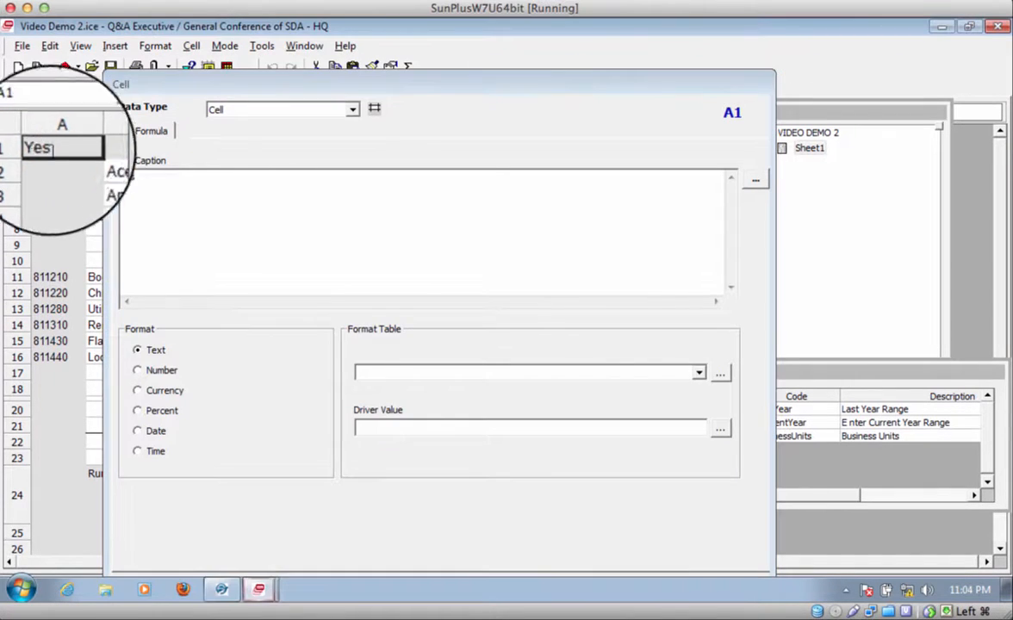
left_click(707, 375)
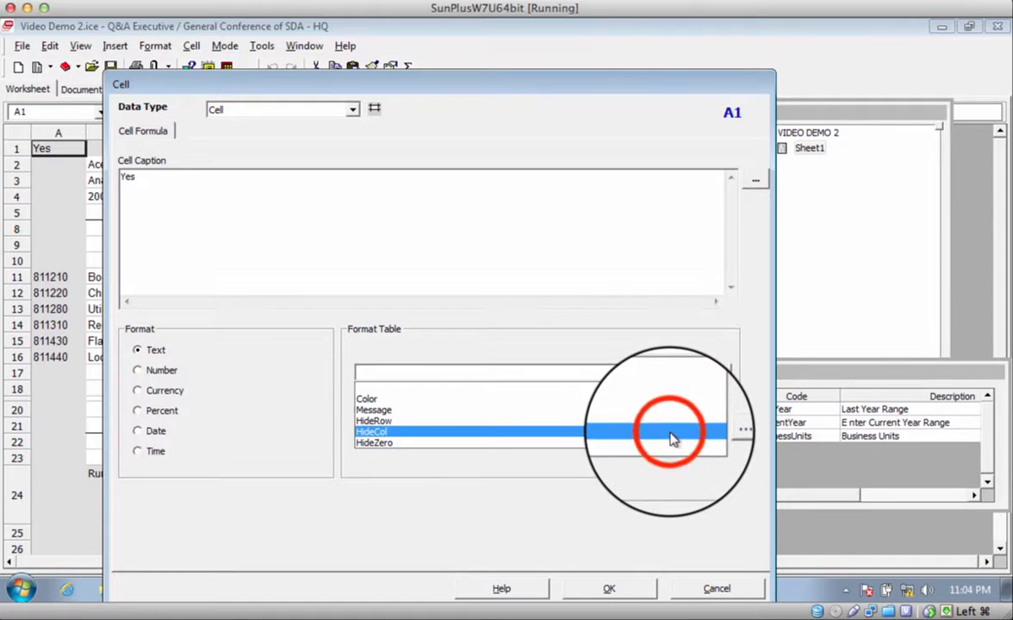
left_click(665, 431)
left_click(603, 589)
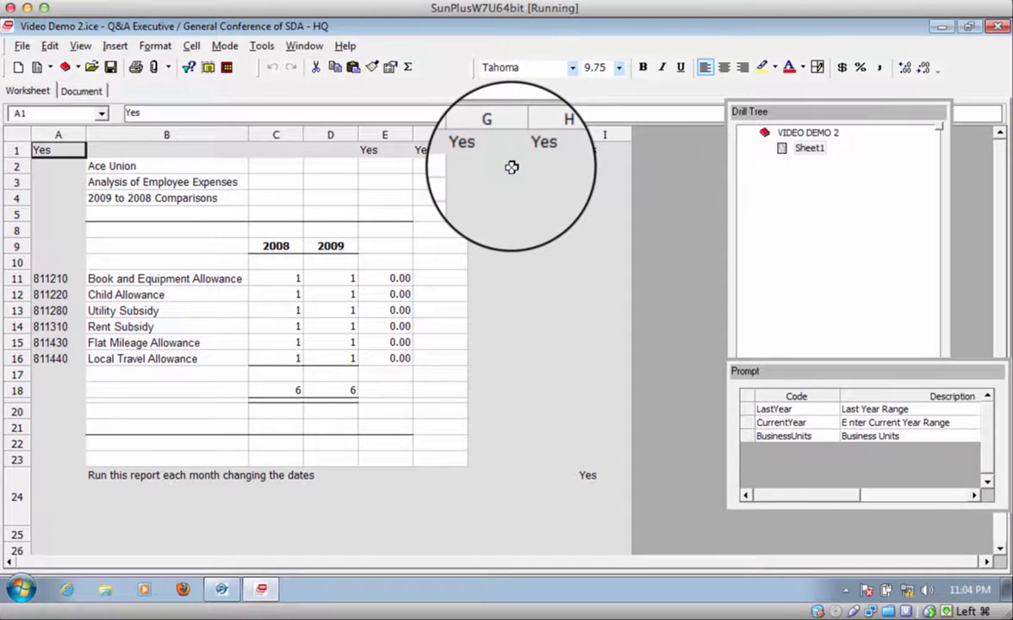
Assign the HideRow format table to the Yes cell I24 and accept the cell settings.
left_click(593, 151)
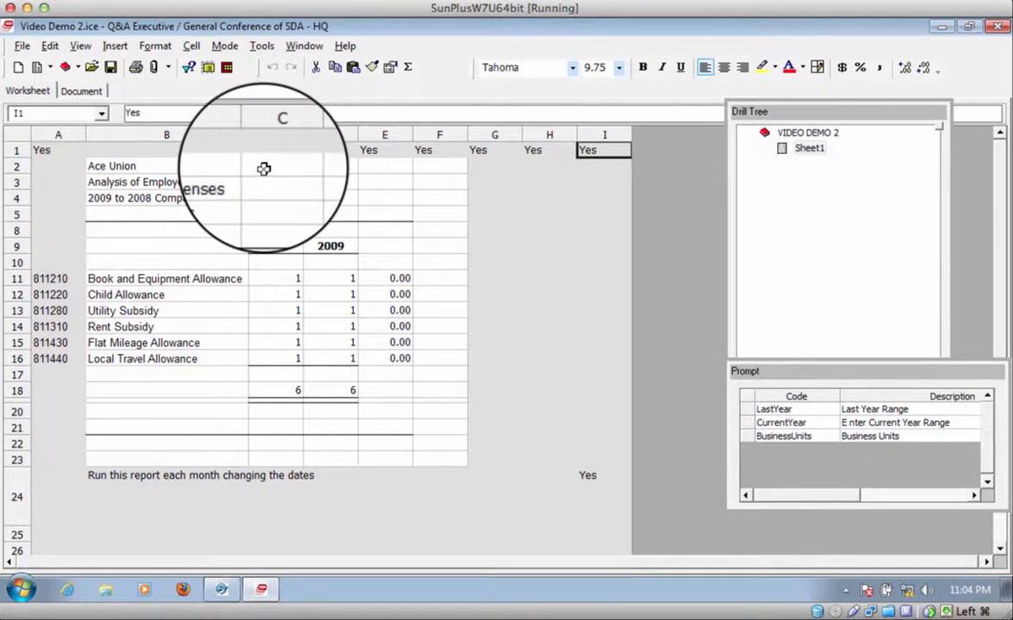
left_click(586, 477)
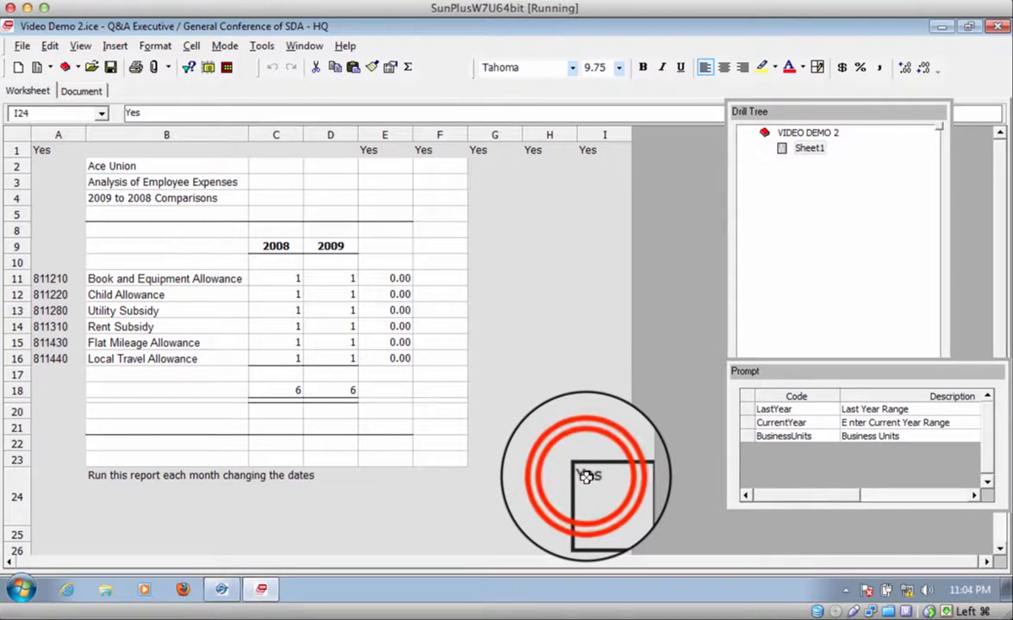
double_click(585, 476)
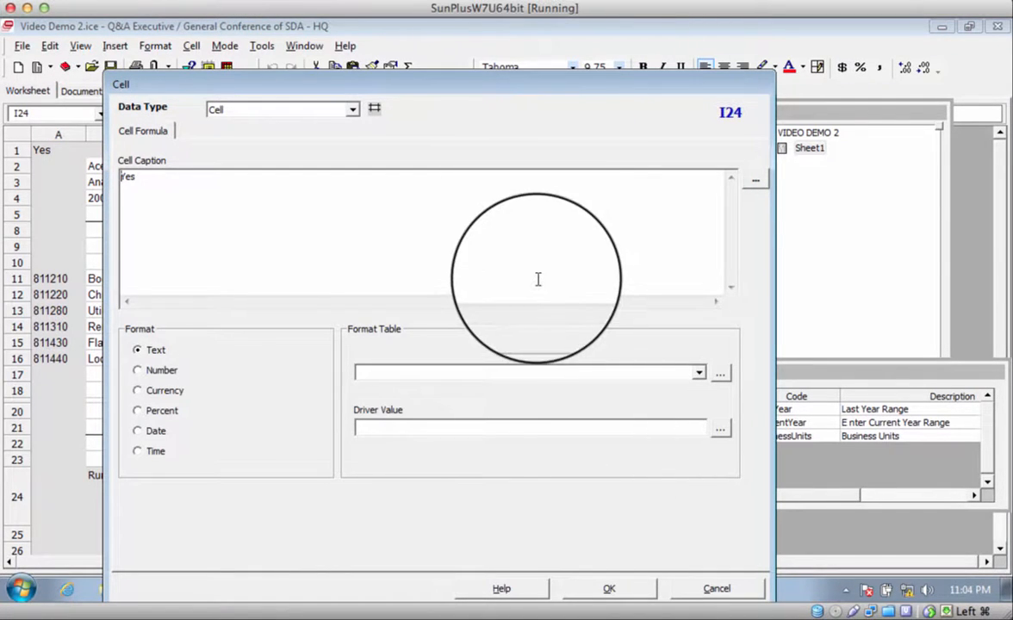
left_click(699, 372)
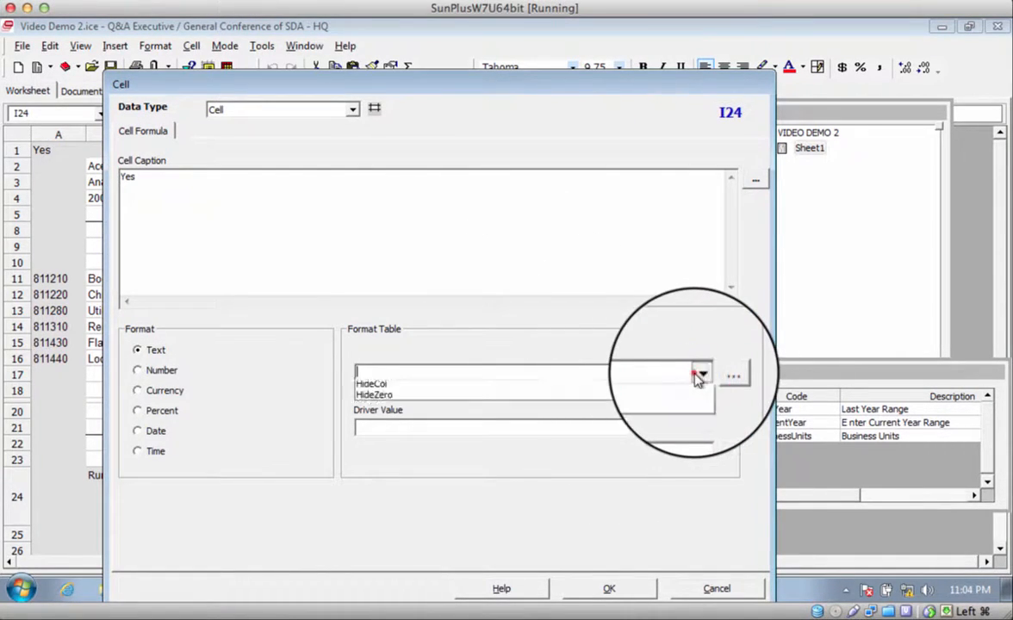
left_click(676, 421)
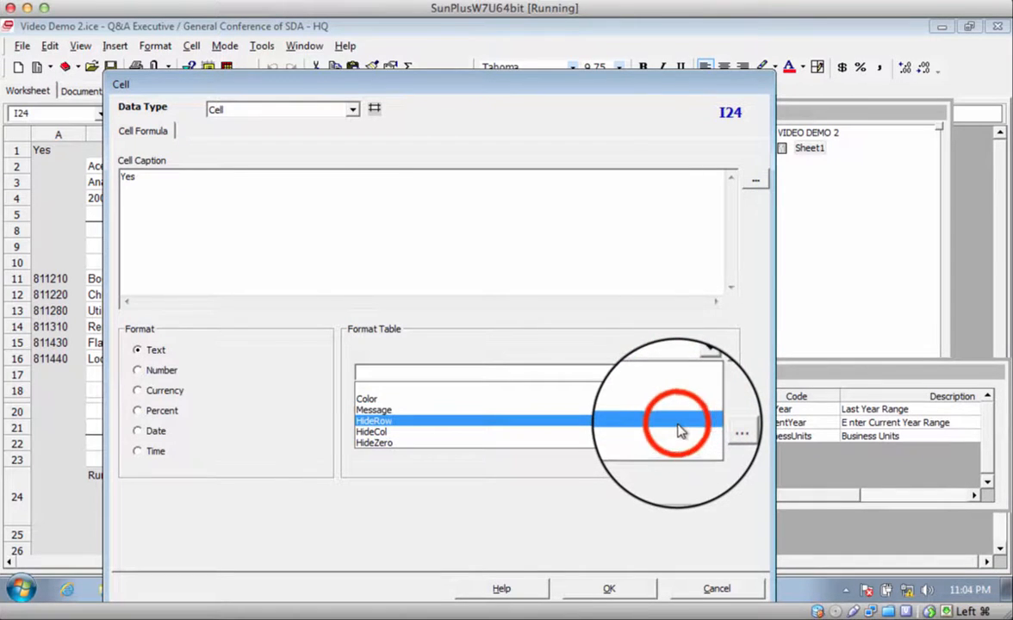
left_click(622, 593)
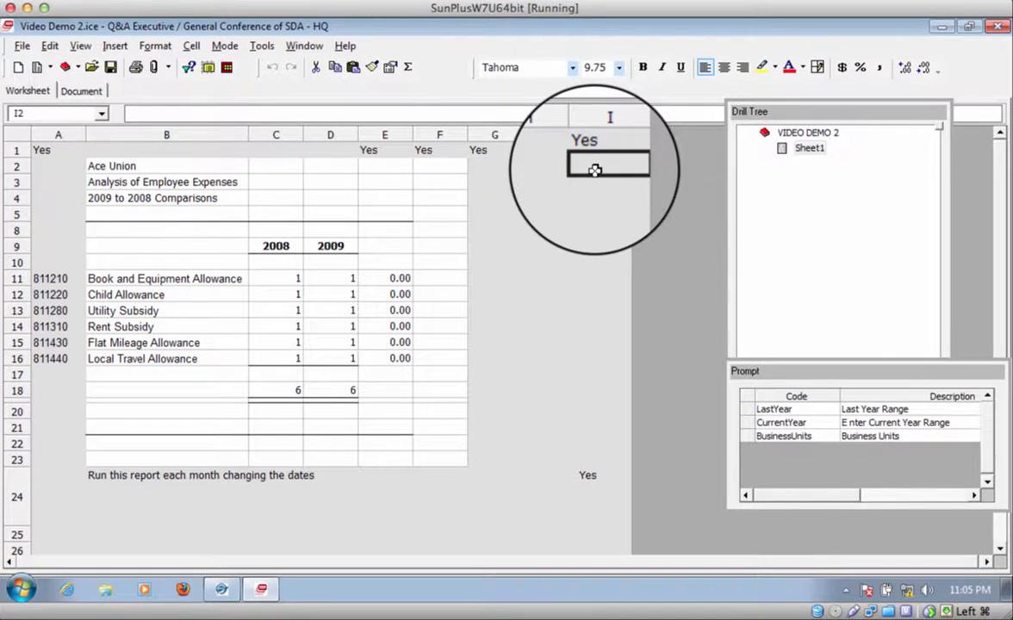
Change the format table of the Yes cell I1 to HideRow and accept the cell settings.
left_click(594, 150)
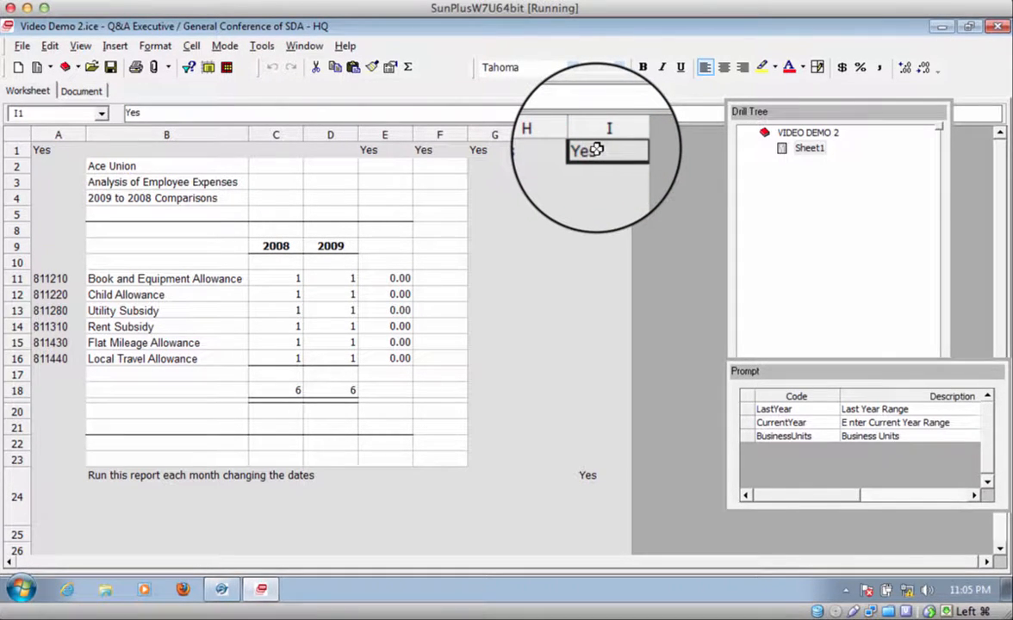
double_click(594, 150)
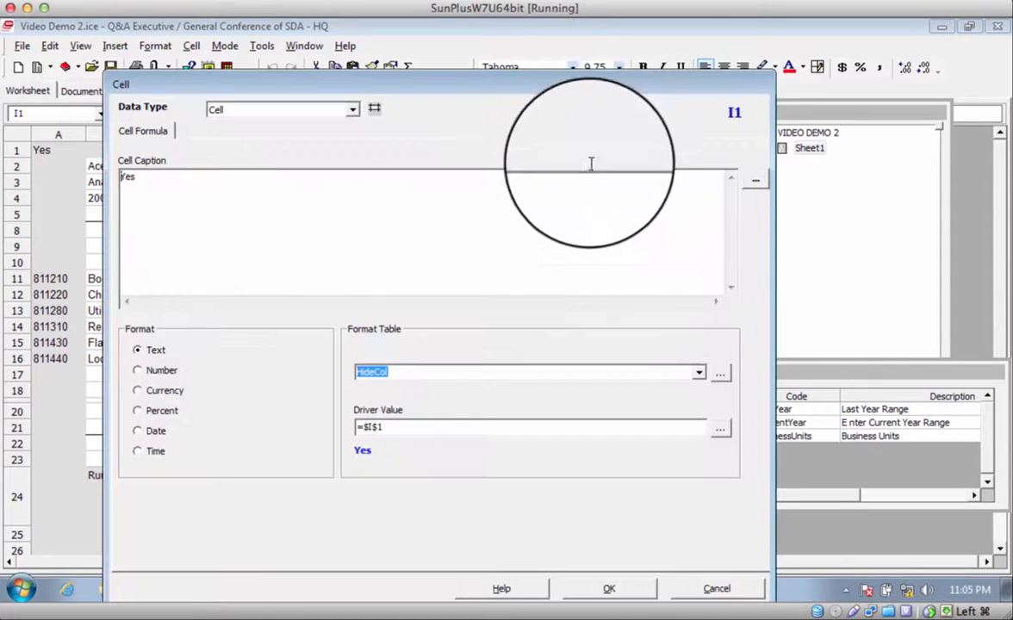
left_click(705, 362)
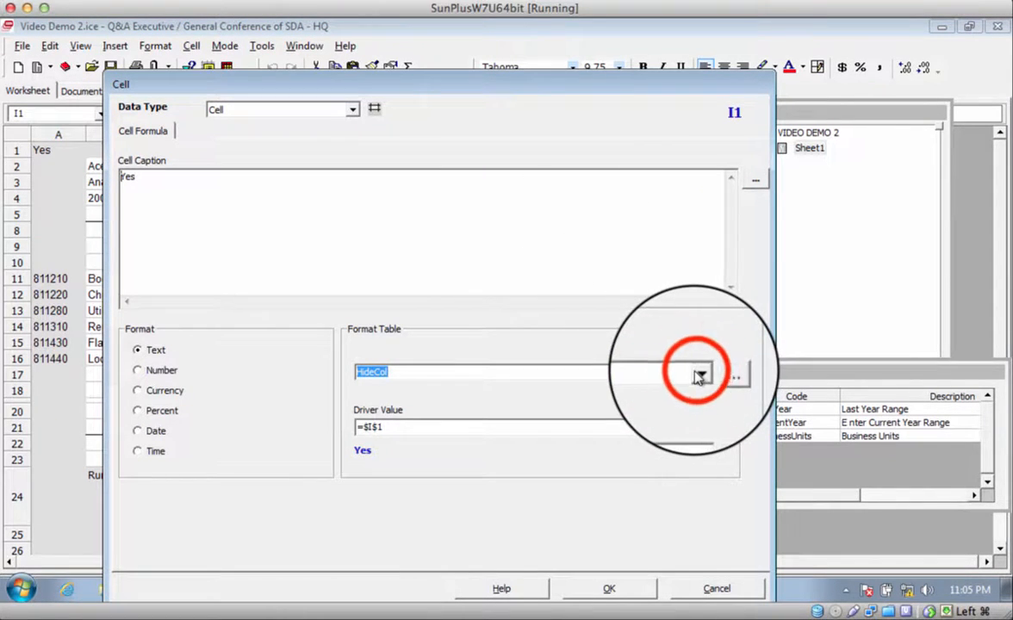
left_click(672, 428)
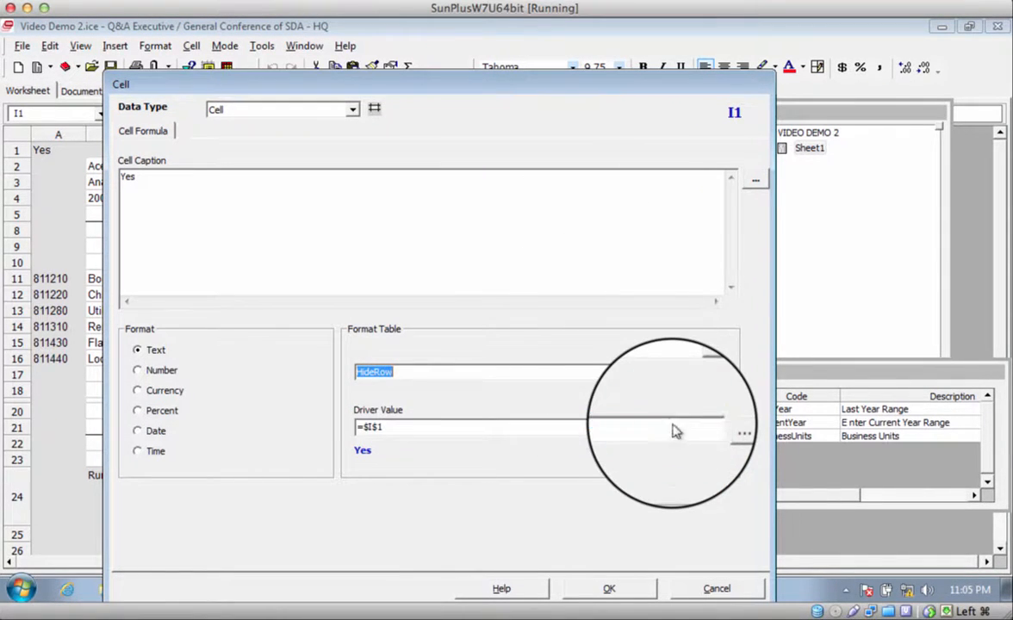
left_click(622, 591)
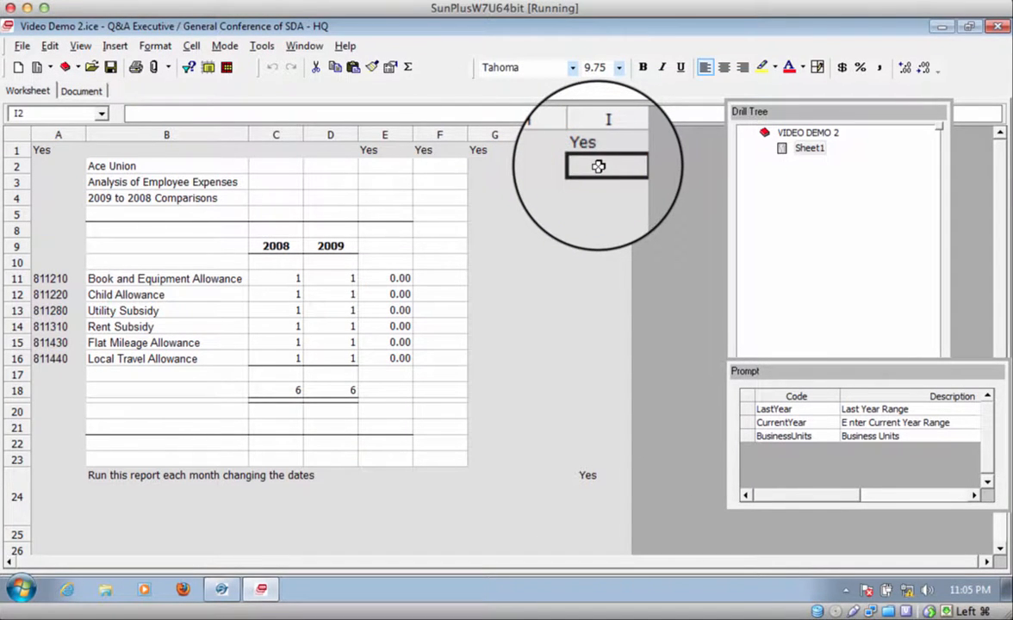
Enter Yes in cell I2 and assign the HideCol format table to it.
left_click(582, 226)
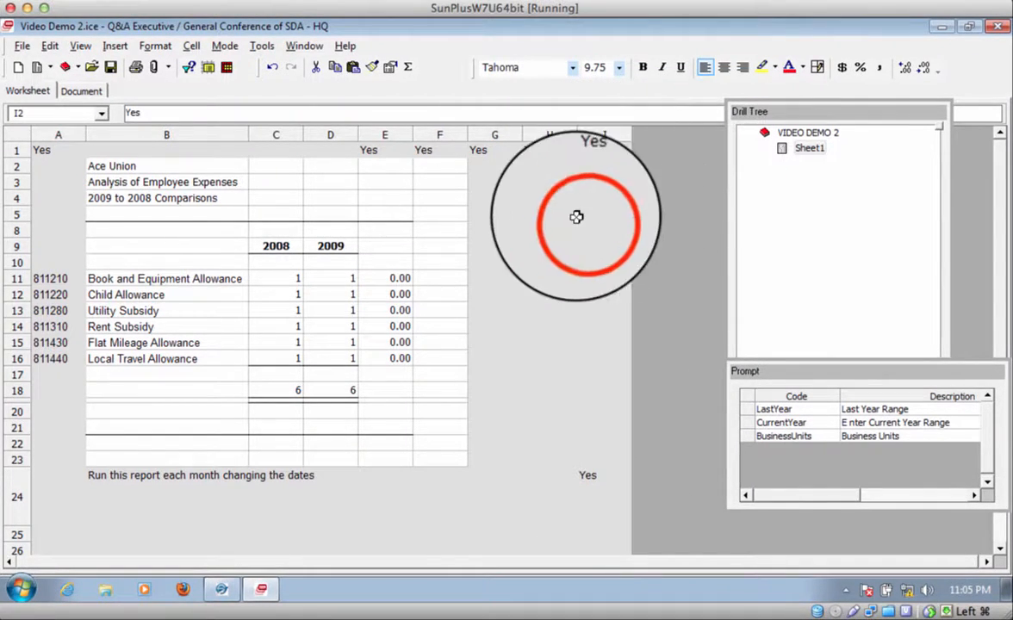
left_click(589, 168)
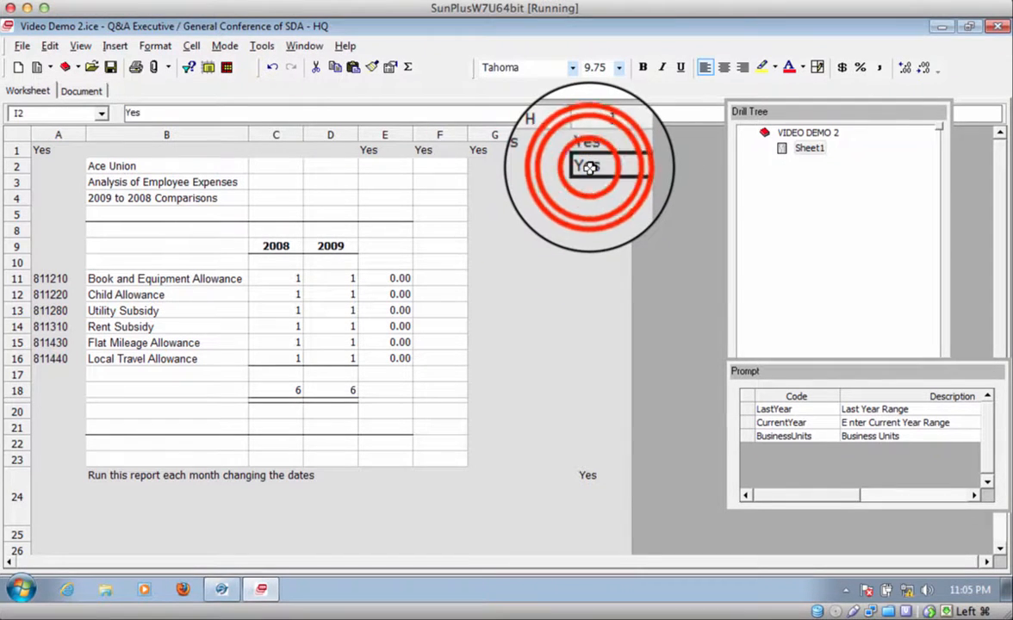
double_click(590, 167)
left_click(699, 374)
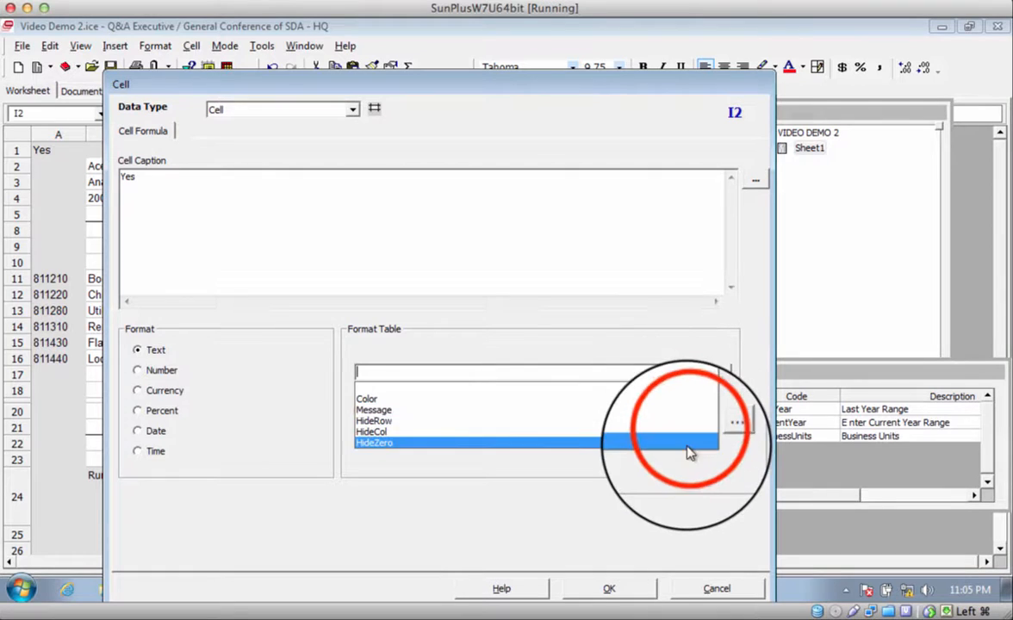
left_click(691, 433)
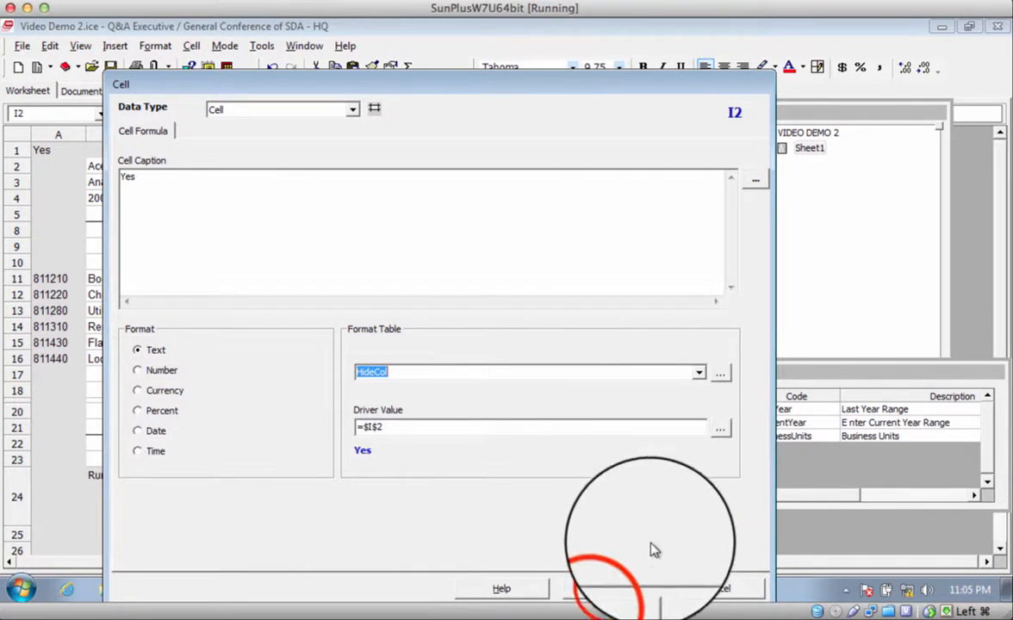
left_click(609, 588)
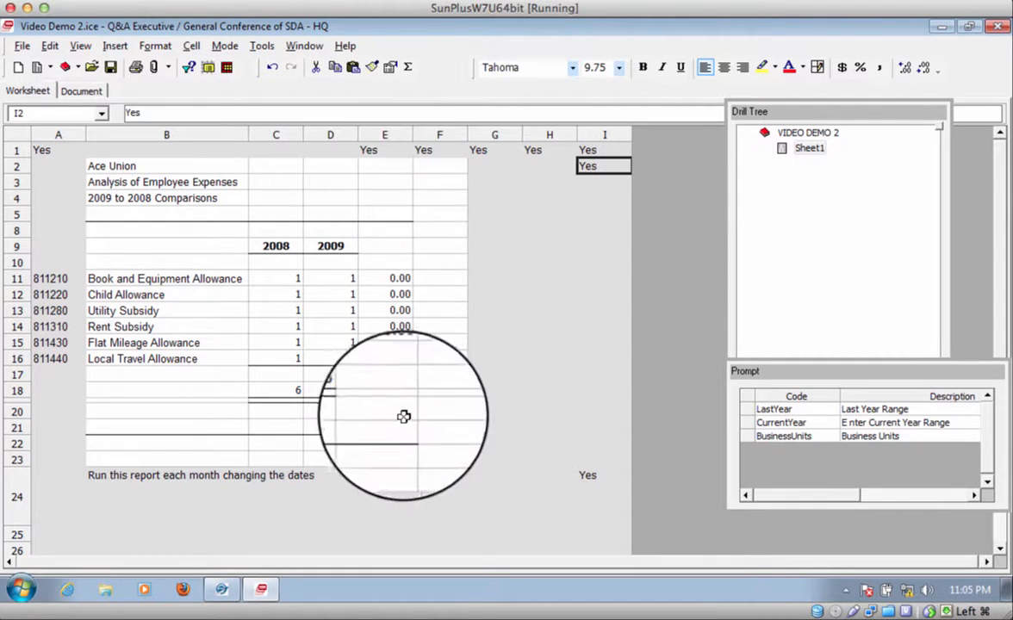
Extract the report's drill path to check the hidden rows and columns, and return to the design view.
left_click(189, 68)
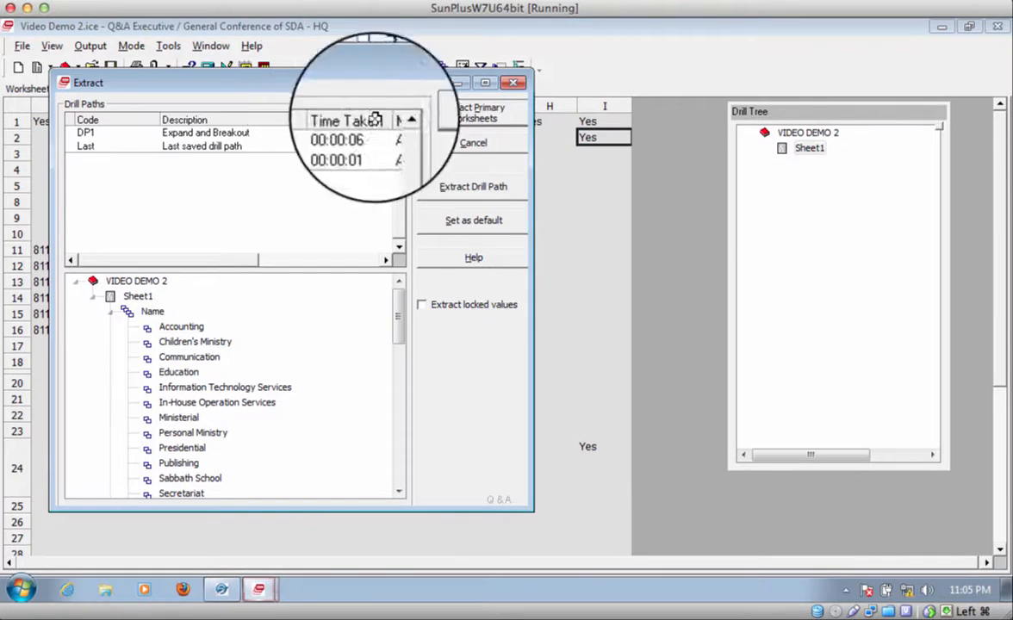
left_click(475, 194)
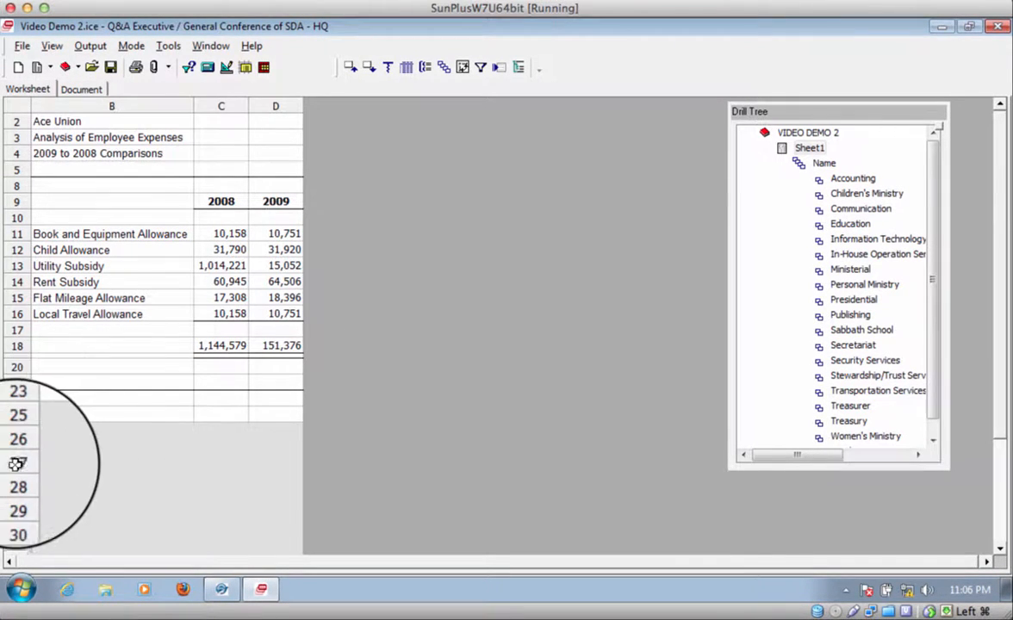
left_click(226, 67)
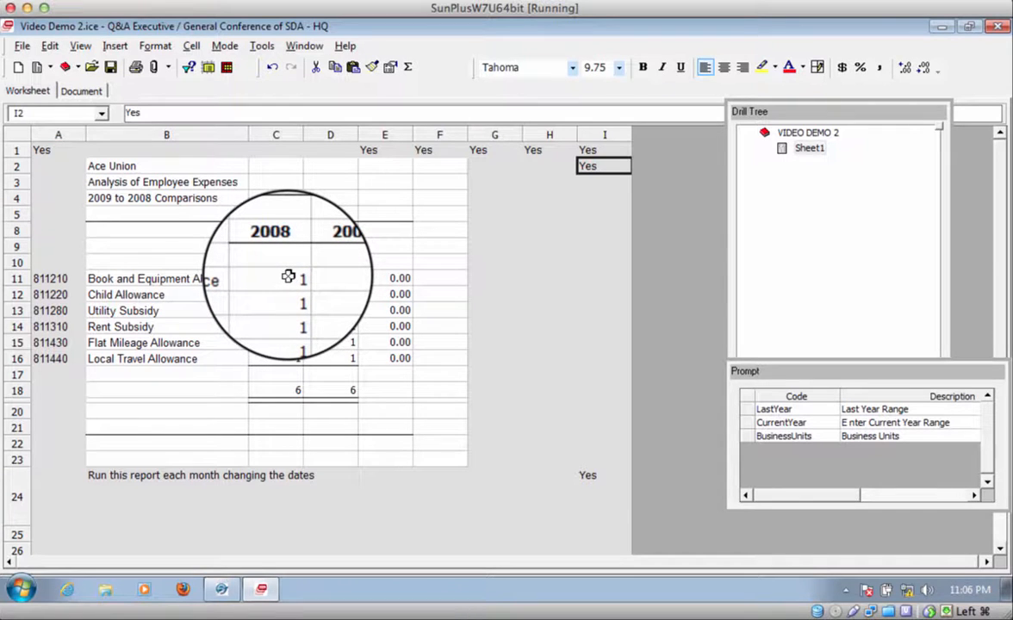
Assign the HideZero format table to the 2008 Book and Equipment Allowance summary link in C11.
left_click(288, 276)
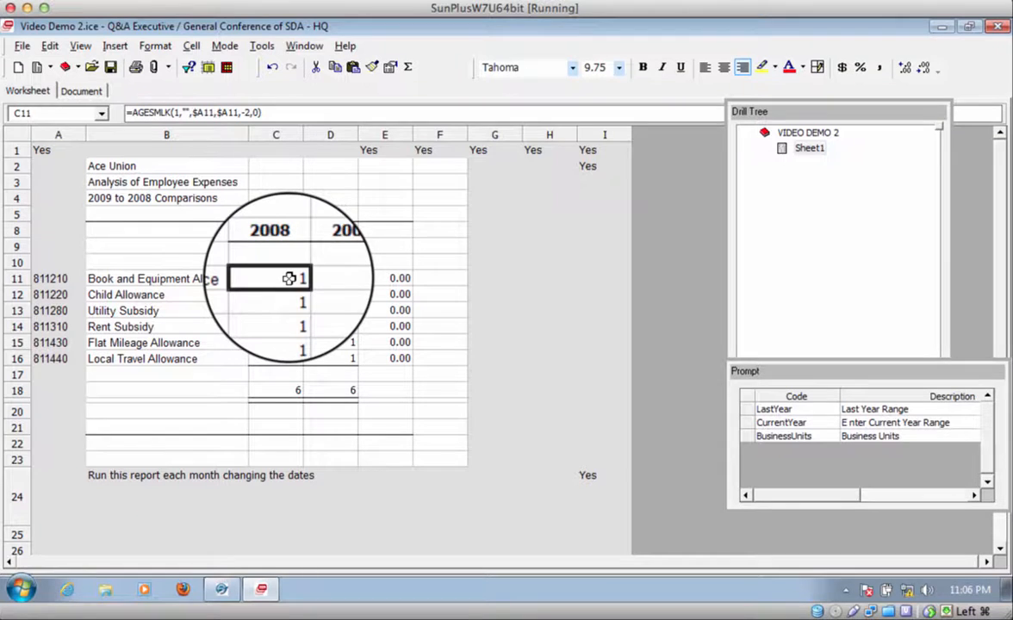
double_click(288, 277)
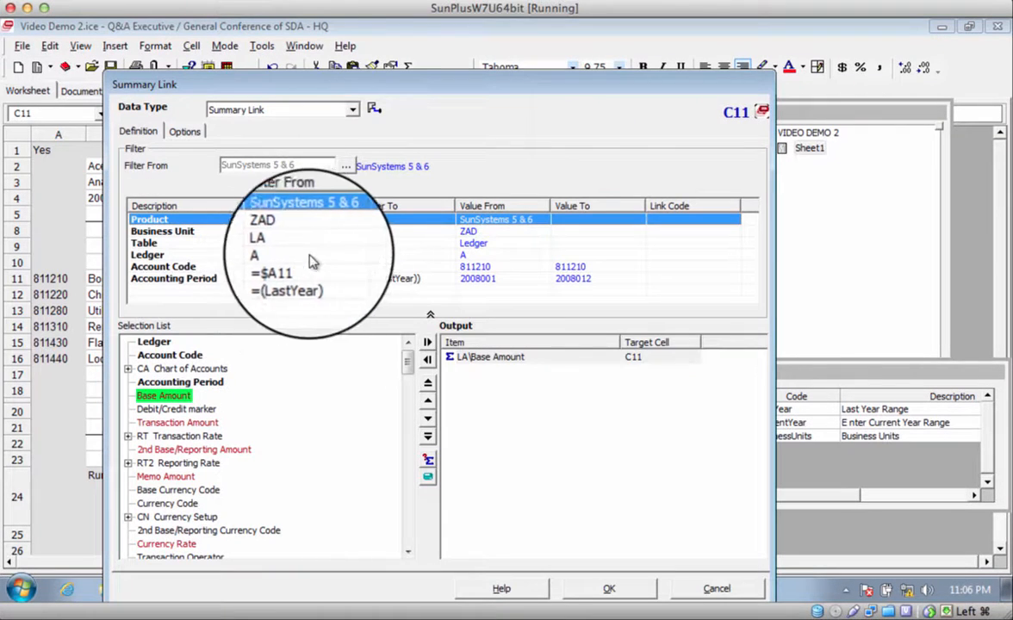
left_click(184, 131)
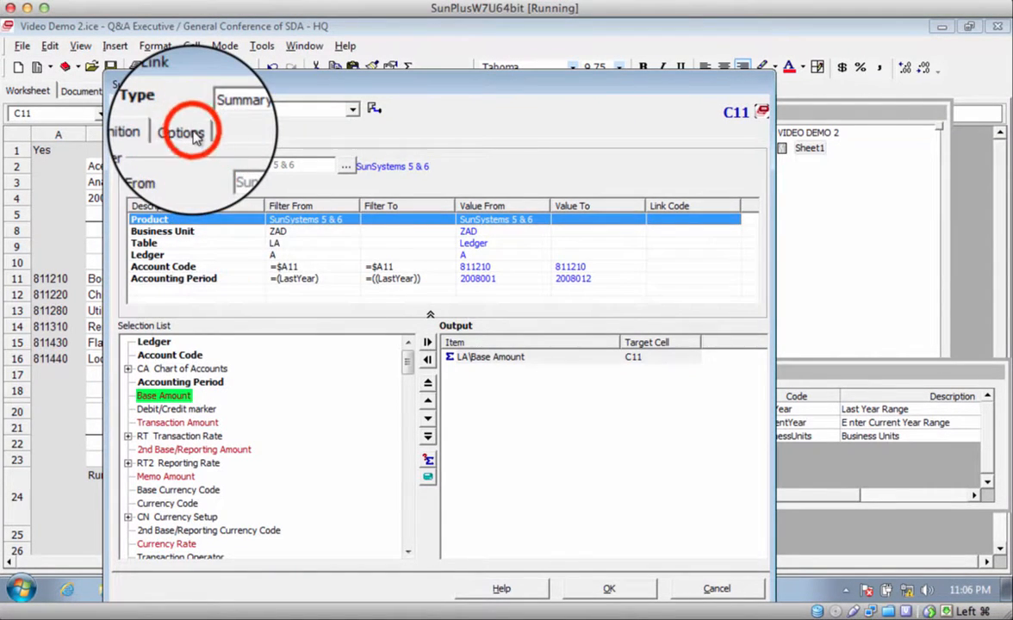
left_click(480, 260)
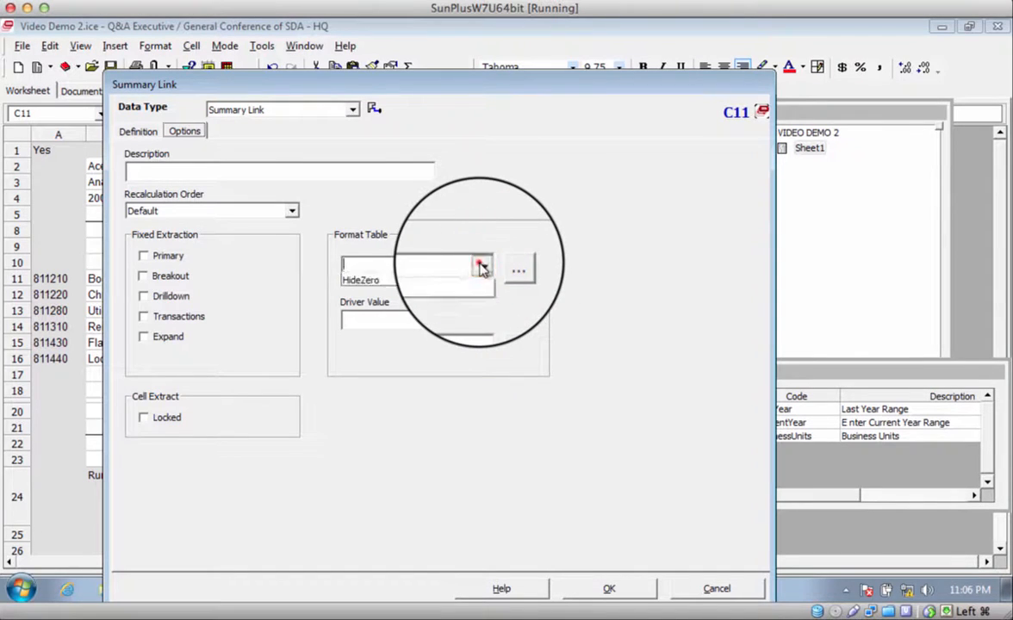
left_click(461, 335)
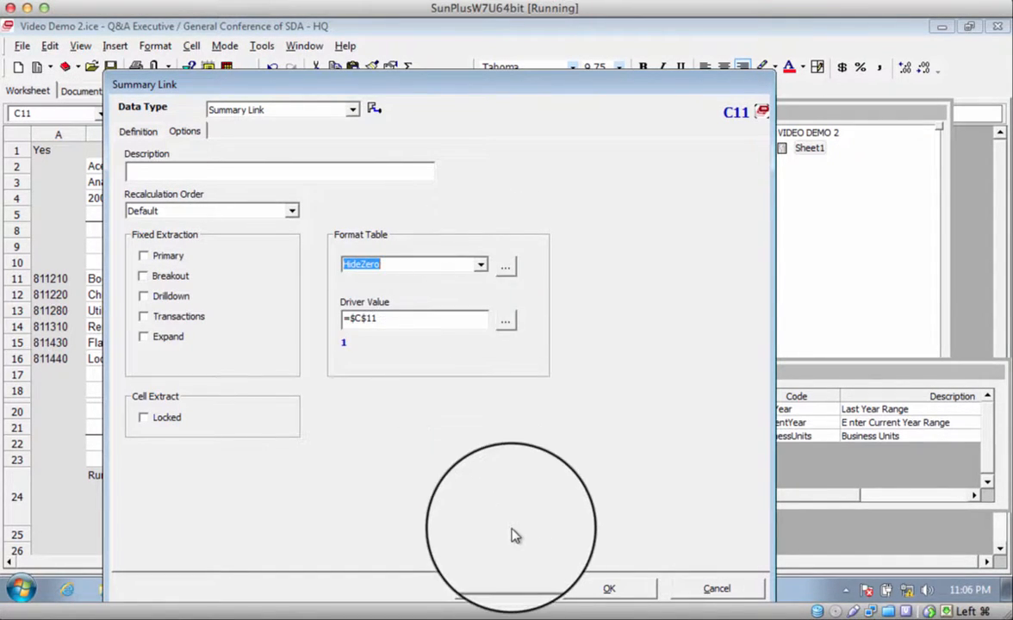
left_click(609, 589)
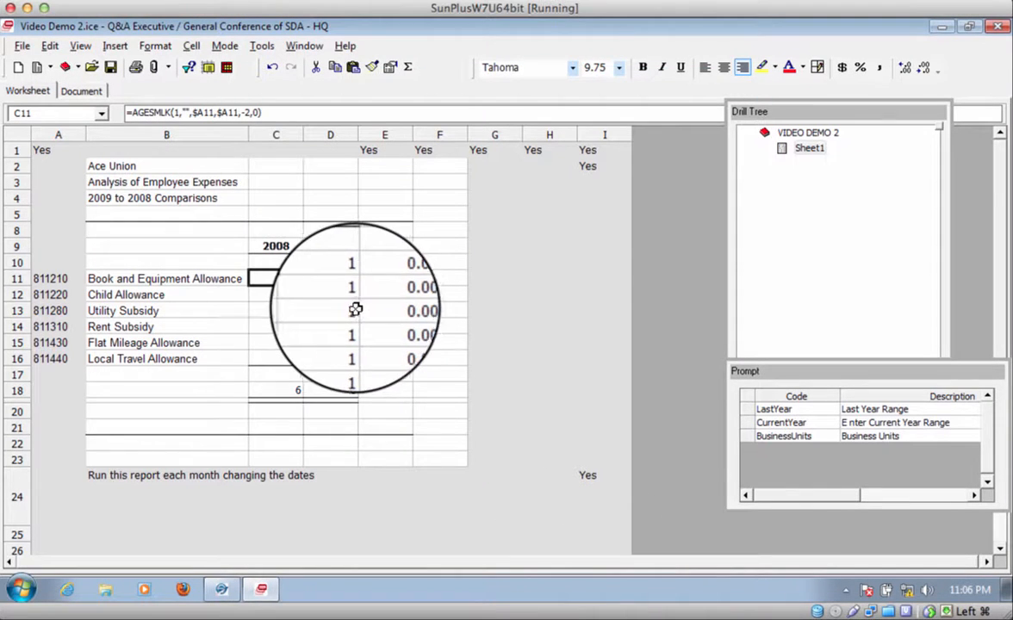
Assign the HideZero format table to the 2009 Book and Equipment Allowance summary link in D11.
double_click(334, 279)
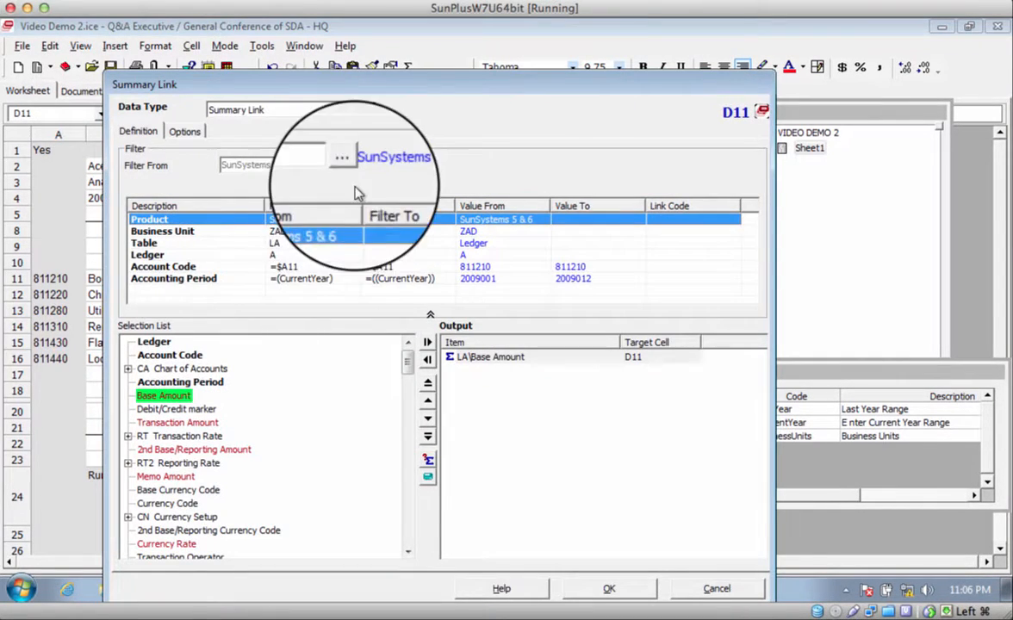
left_click(185, 130)
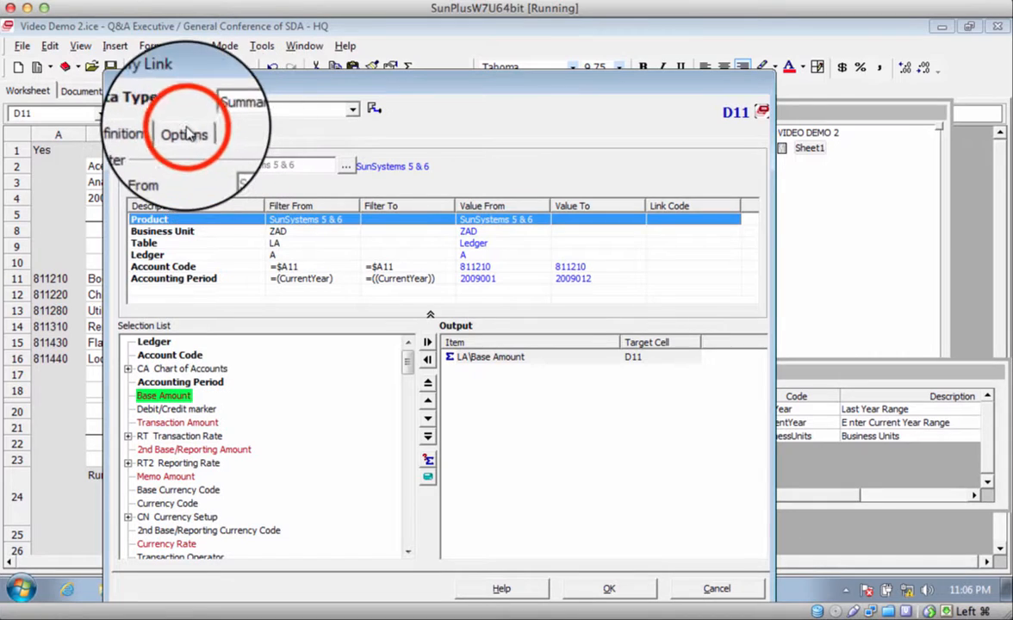
left_click(480, 264)
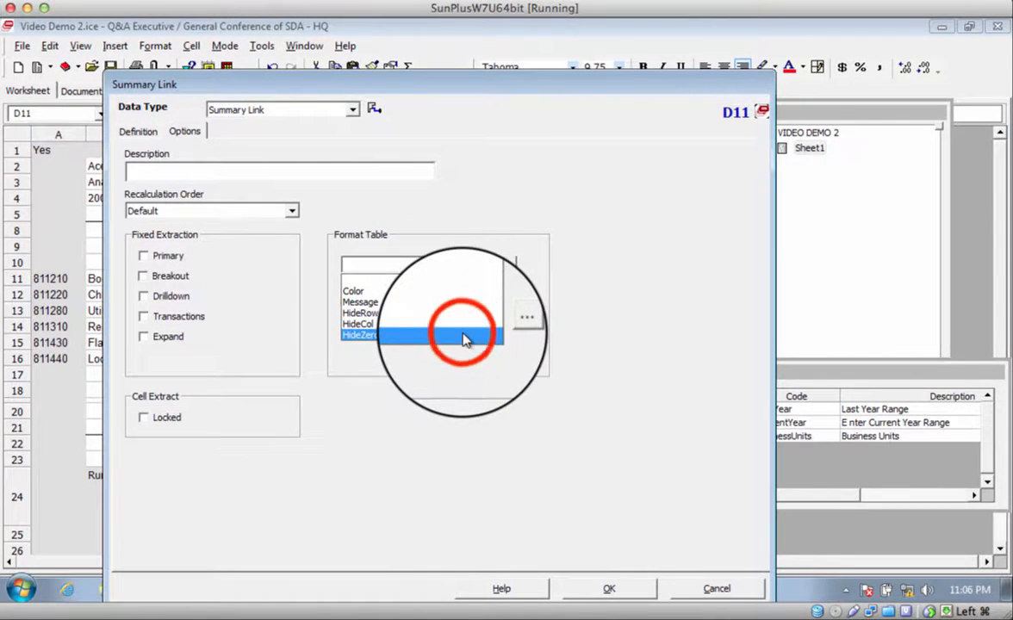
left_click(465, 344)
left_click(609, 590)
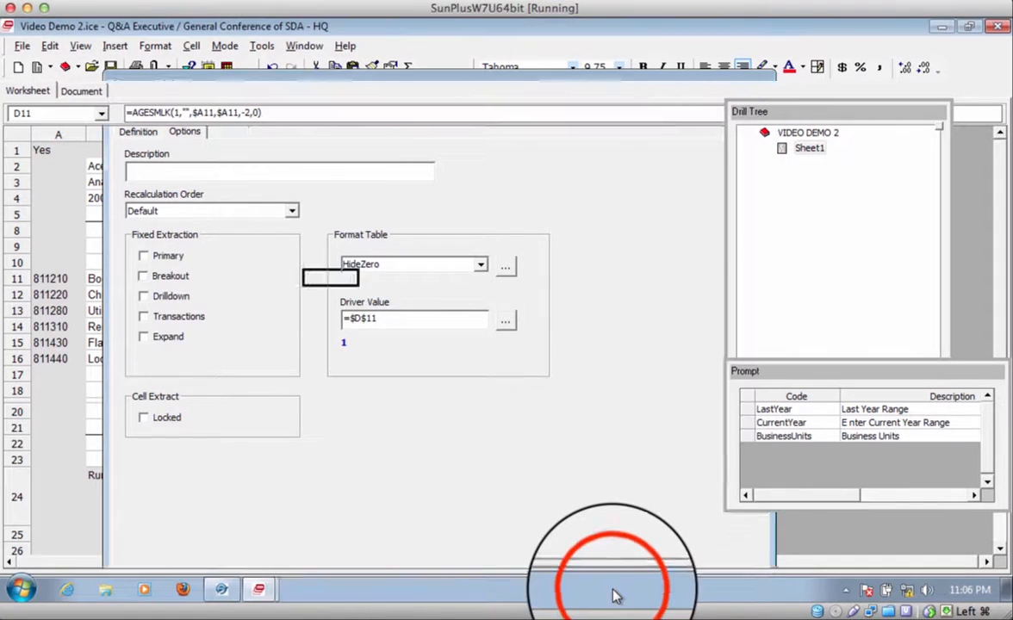
Assign the HideZero format table to the 2008 Child Allowance summary link in C12.
left_click(281, 288)
double_click(282, 288)
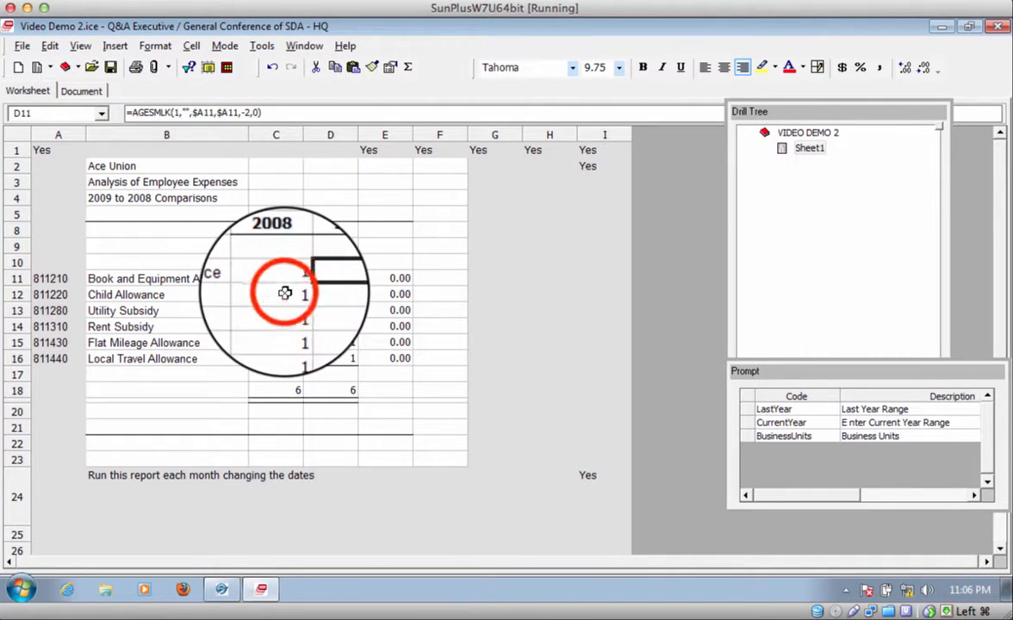
left_click(183, 131)
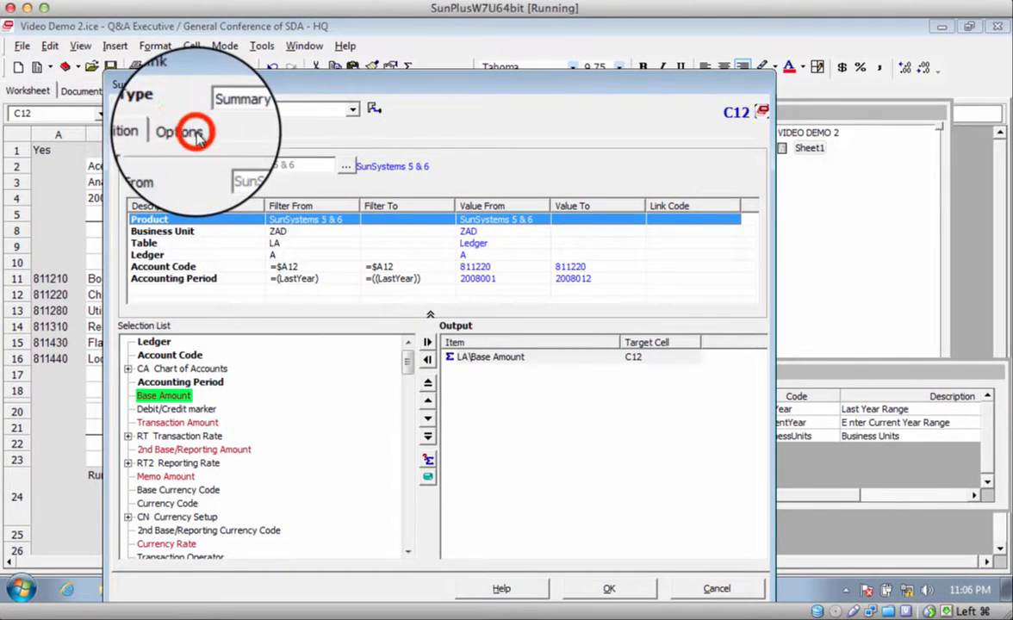
left_click(481, 266)
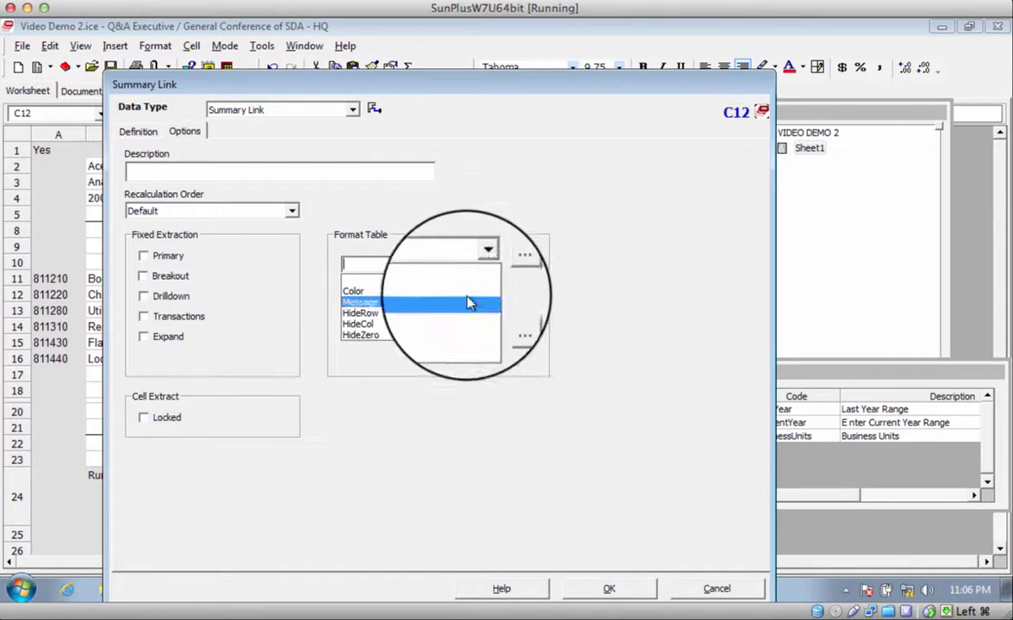
left_click(467, 336)
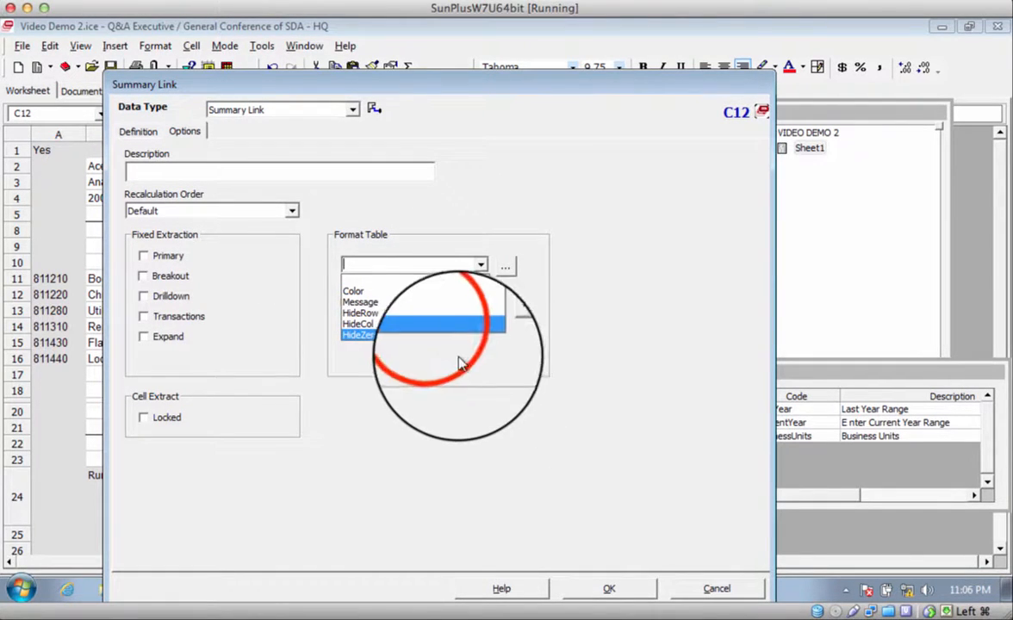
left_click(435, 336)
left_click(610, 590)
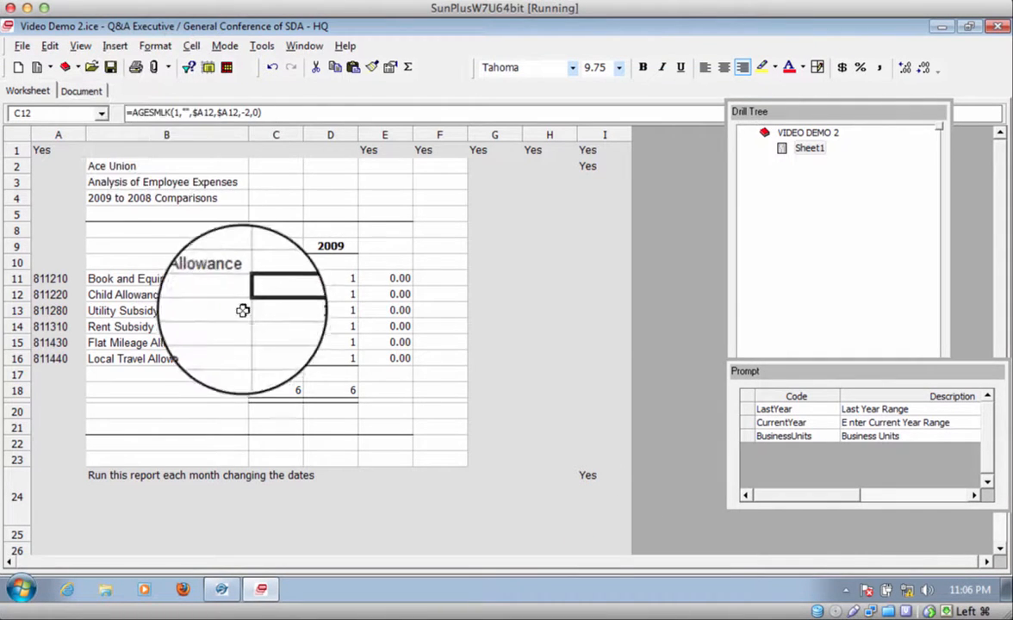
Assign the HideZero format table to the 2009 Child Allowance summary link in D12.
left_click(347, 298)
double_click(347, 299)
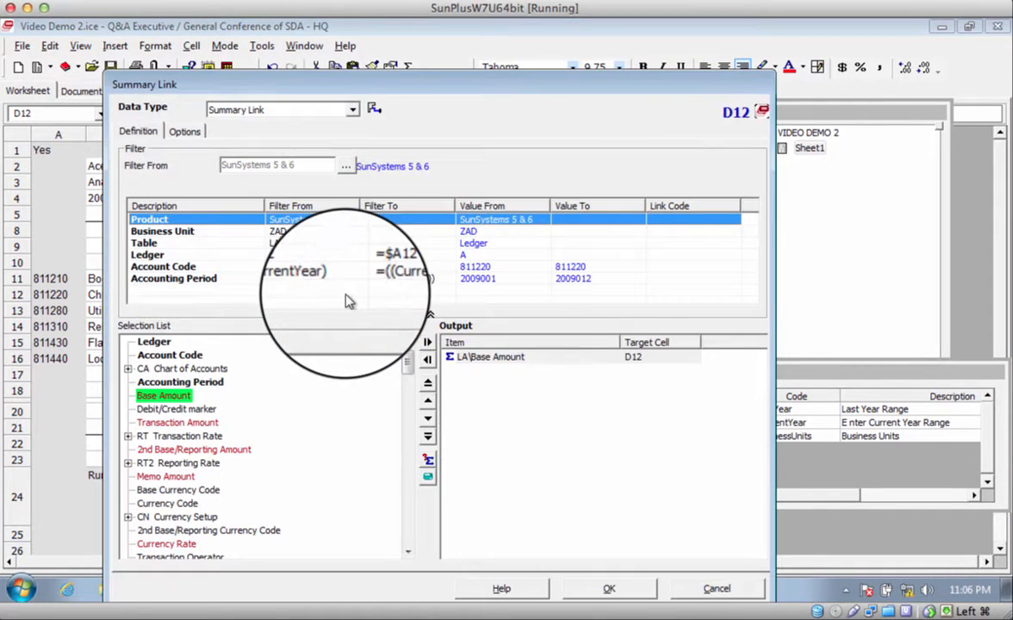
left_click(186, 132)
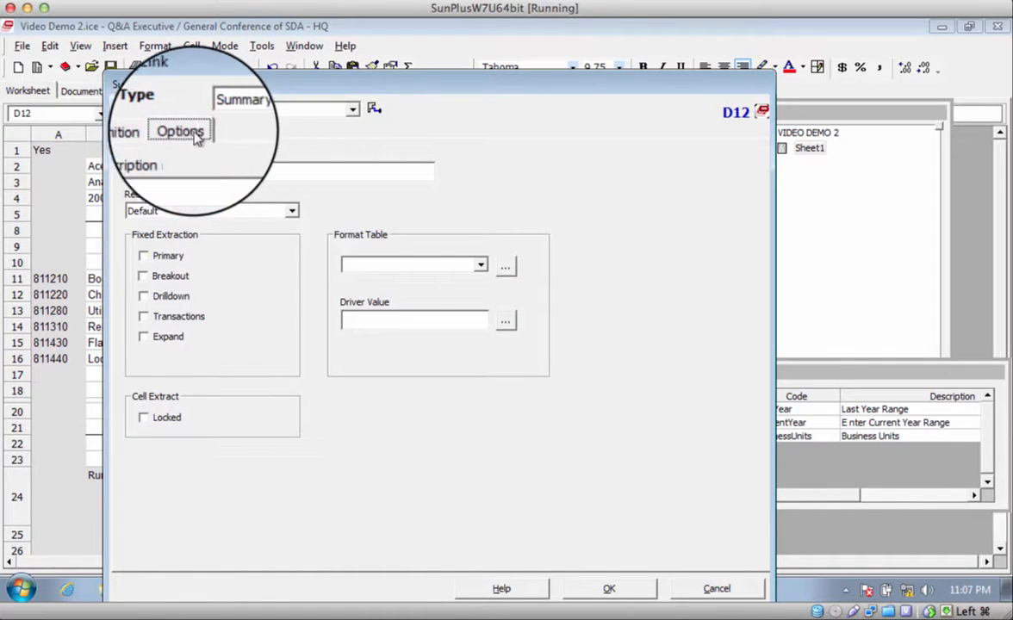
left_click(488, 265)
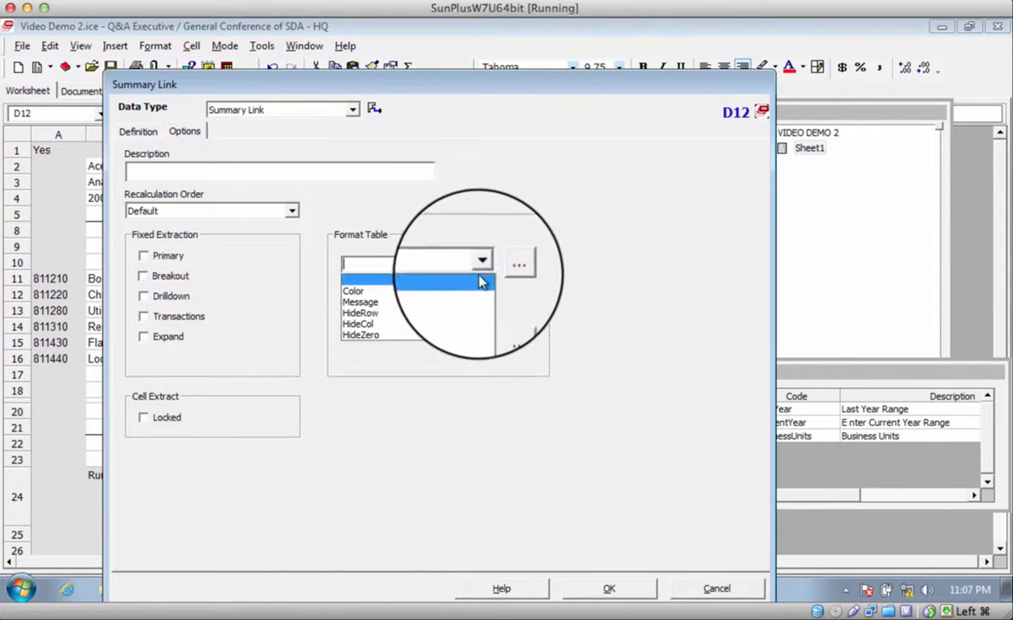
left_click(463, 339)
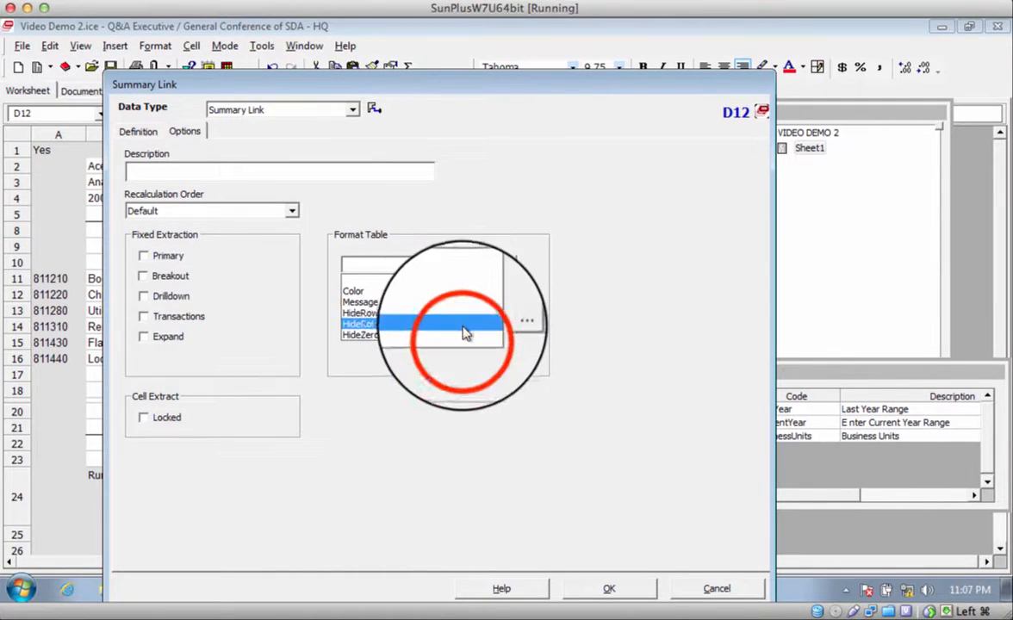
left_click(652, 591)
Assign the HideZero format table to the 2008 Utility Subsidy summary link in C13.
left_click(284, 312)
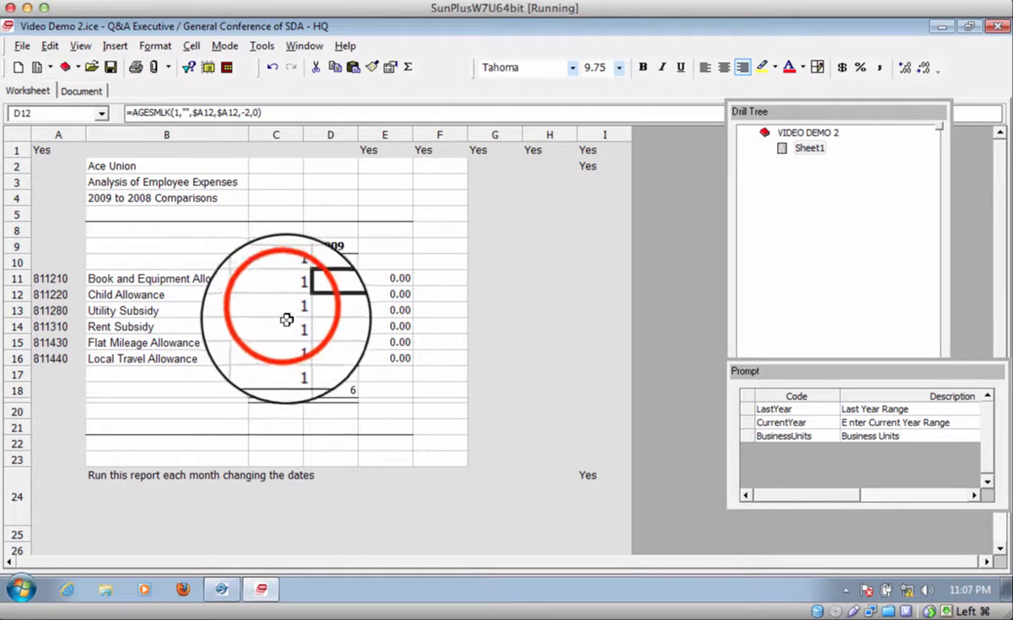
double_click(285, 312)
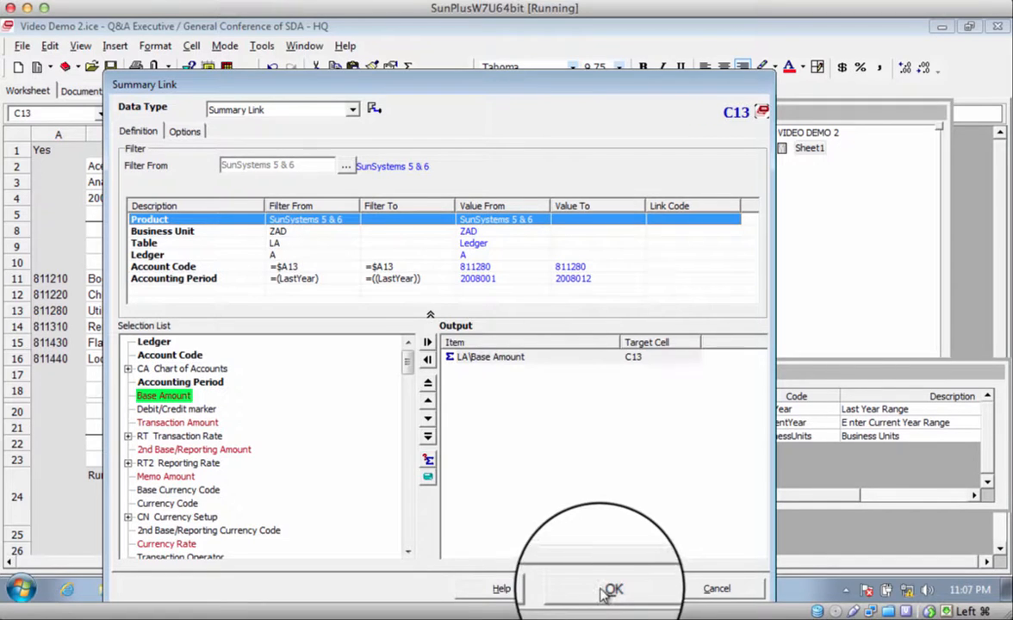
left_click(184, 131)
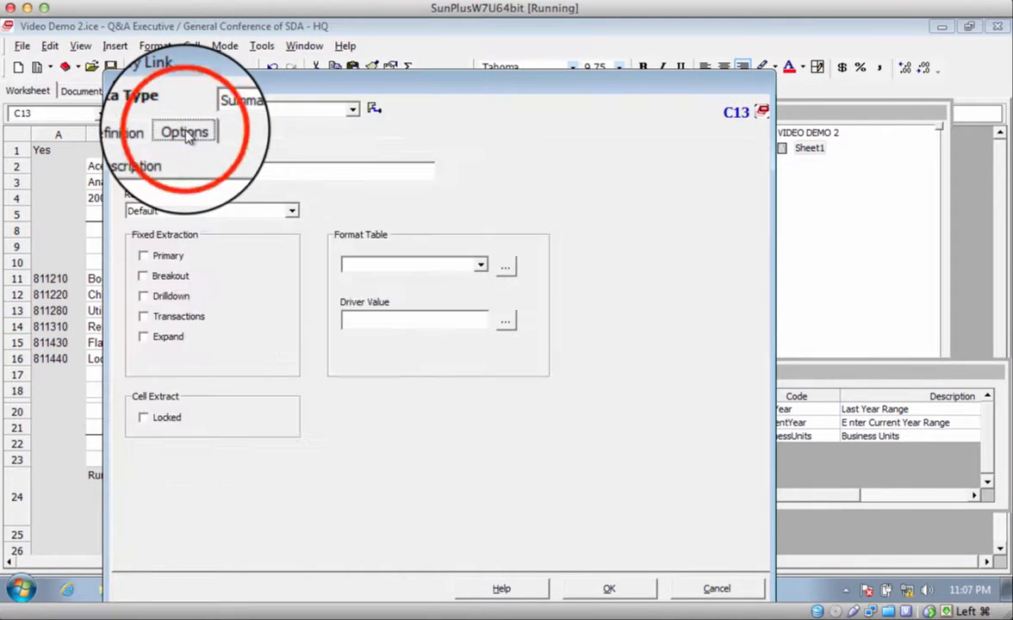
left_click(480, 264)
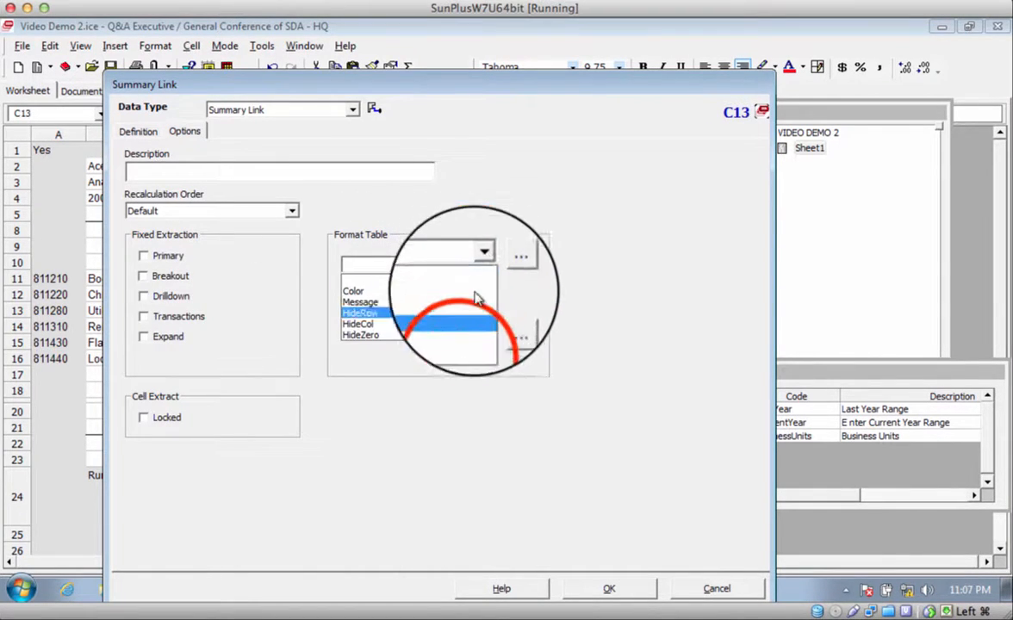
left_click(465, 336)
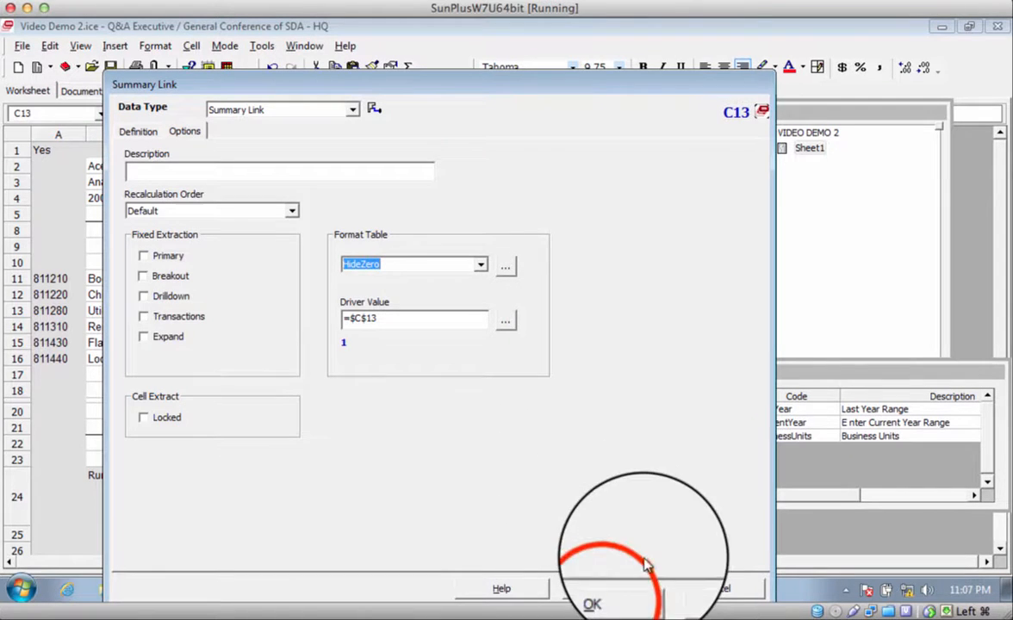
left_click(607, 592)
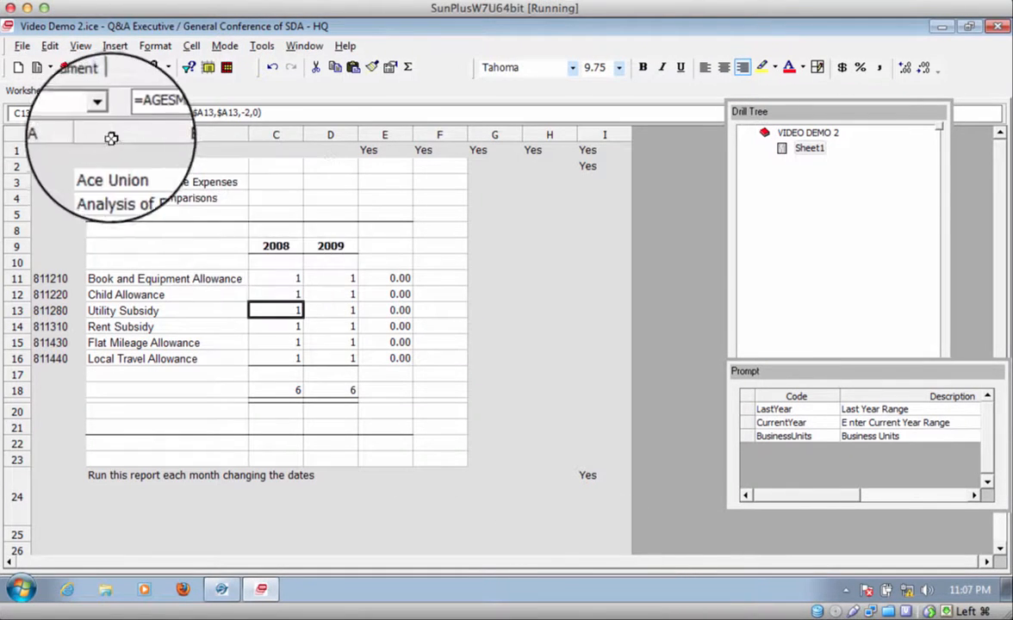
Assign the HideZero format table to the 2009 Utility Subsidy summary link in D13.
left_click(344, 308)
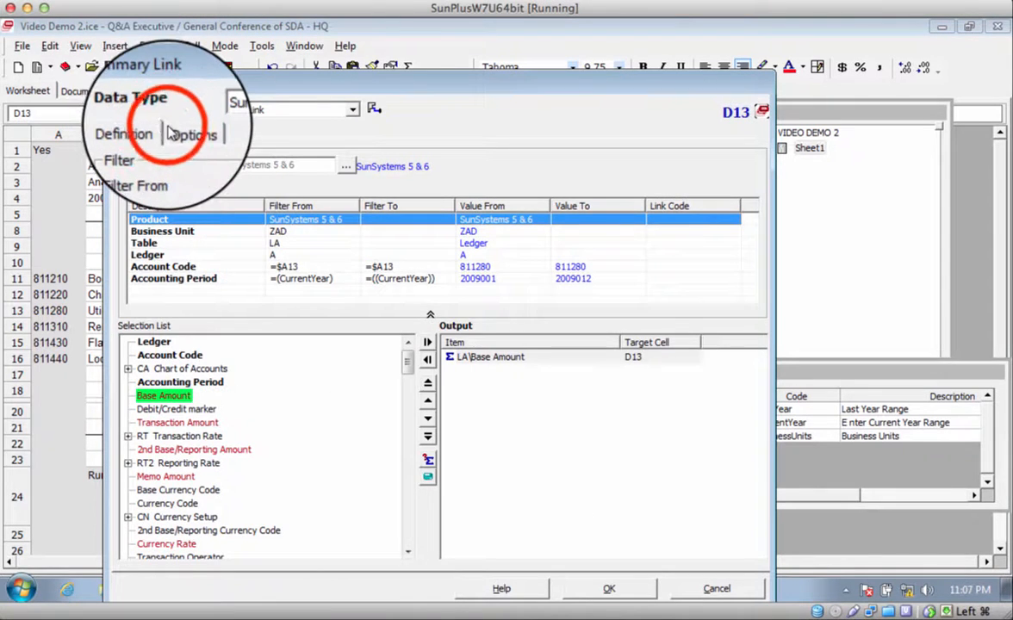
left_click(177, 133)
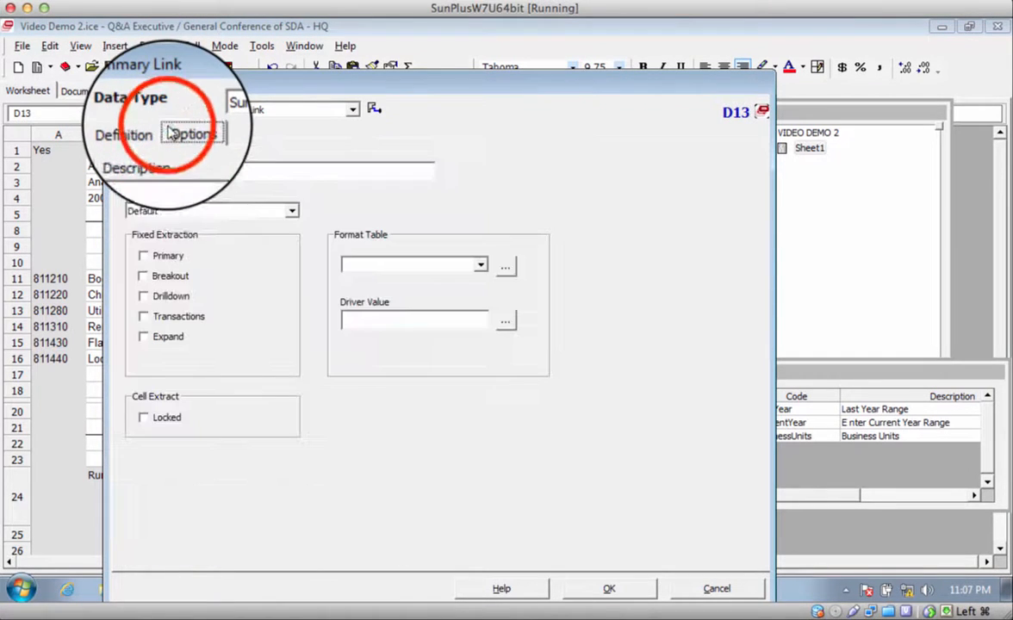
left_click(486, 267)
left_click(484, 267)
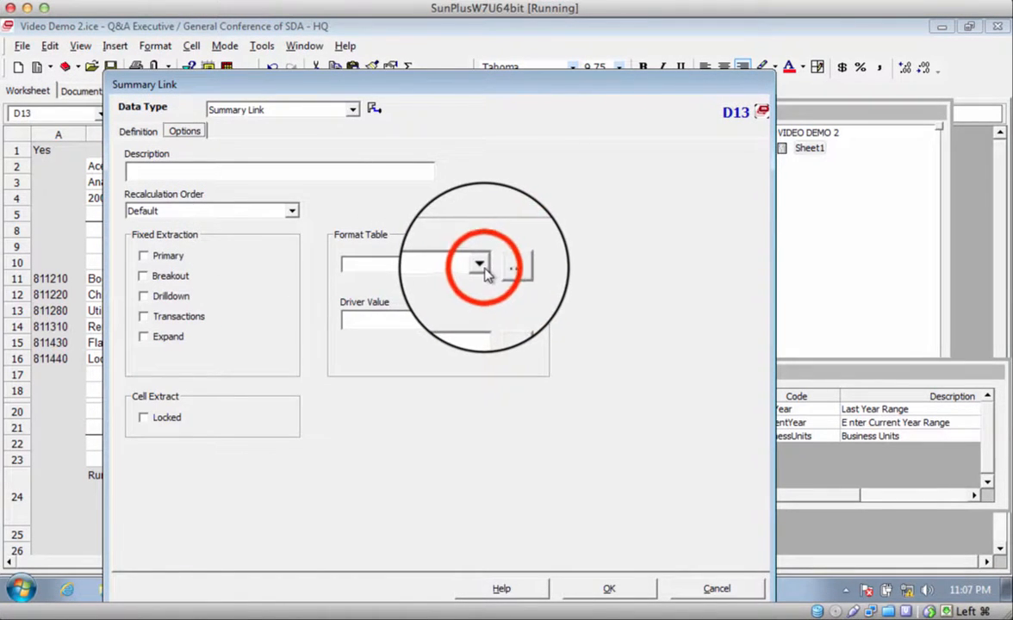
left_click(472, 335)
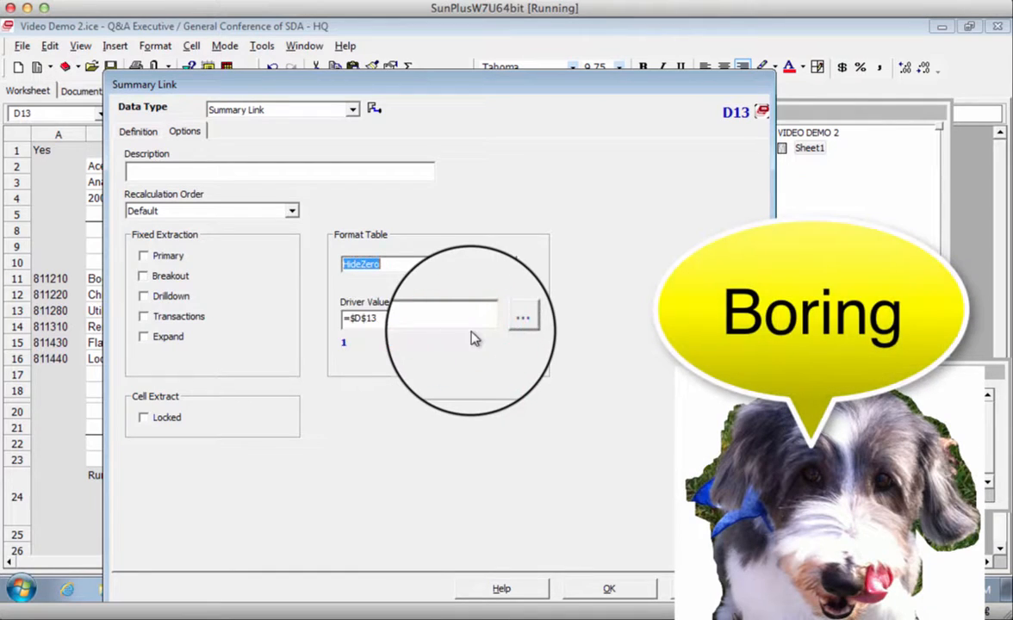
left_click(608, 589)
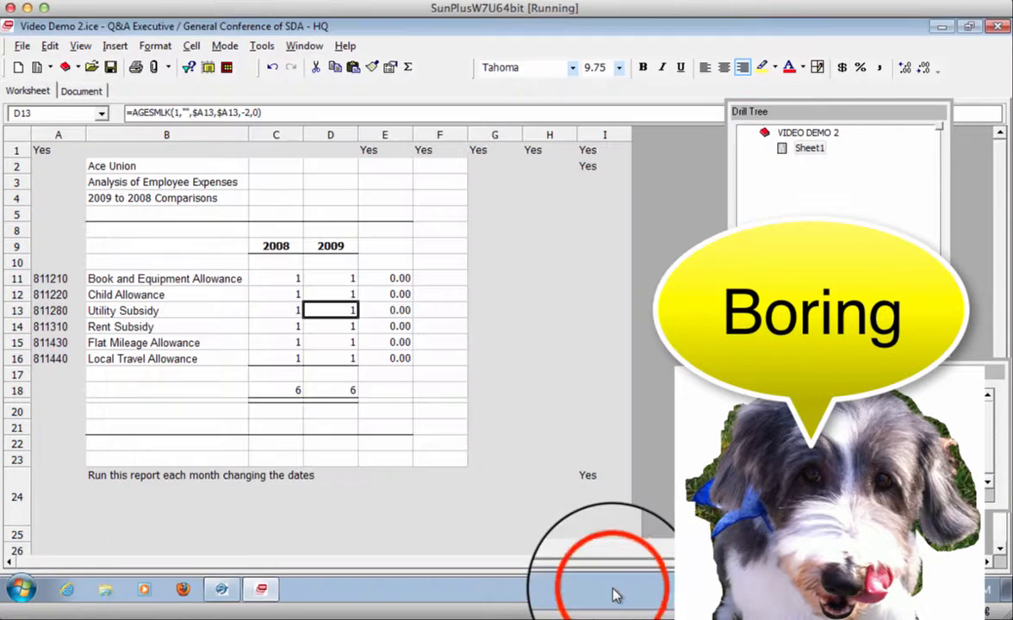
Assign the HideZero format table to the 2008 Rent Subsidy summary link in C14.
left_click(274, 326)
double_click(274, 327)
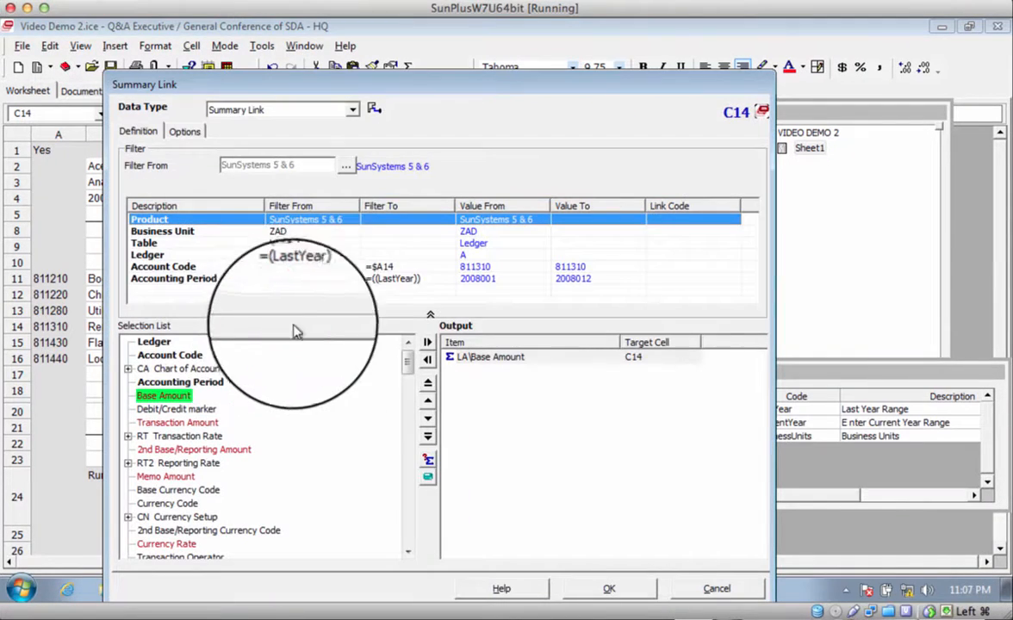
left_click(188, 133)
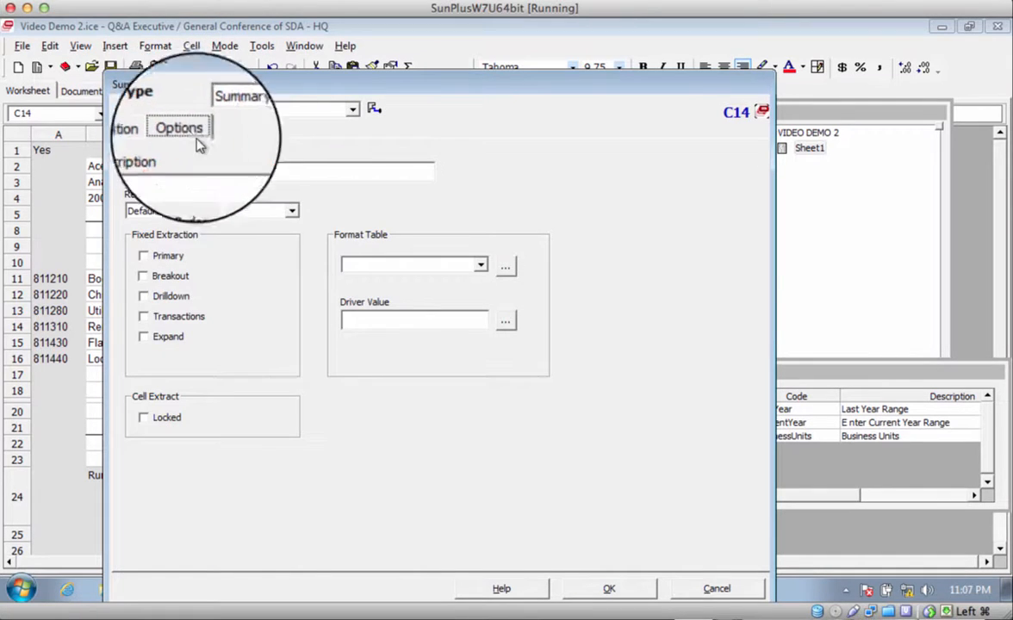
left_click(480, 268)
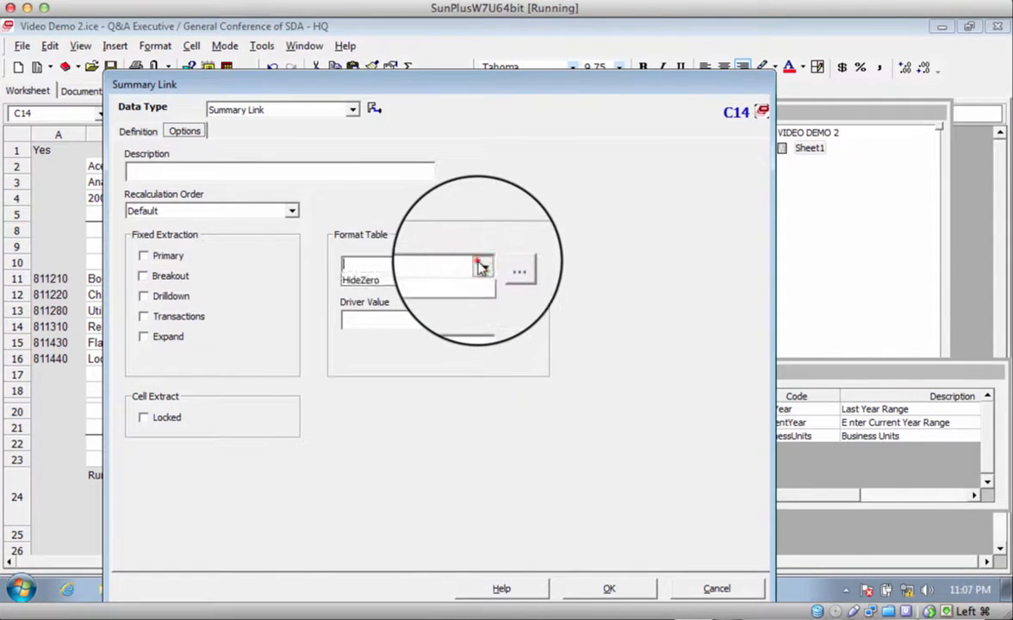
left_click(458, 349)
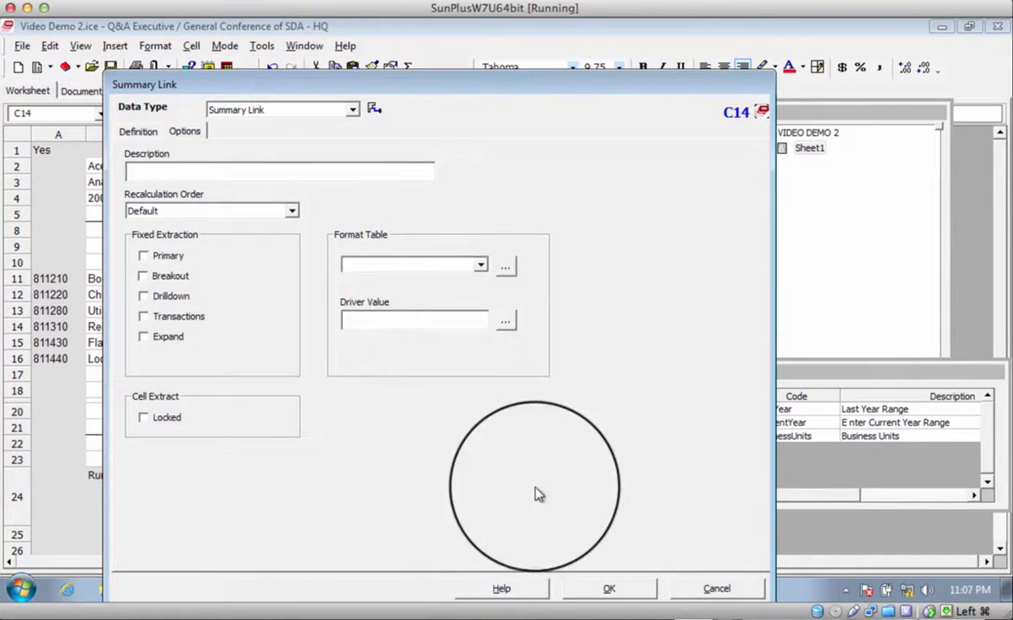
left_click(472, 265)
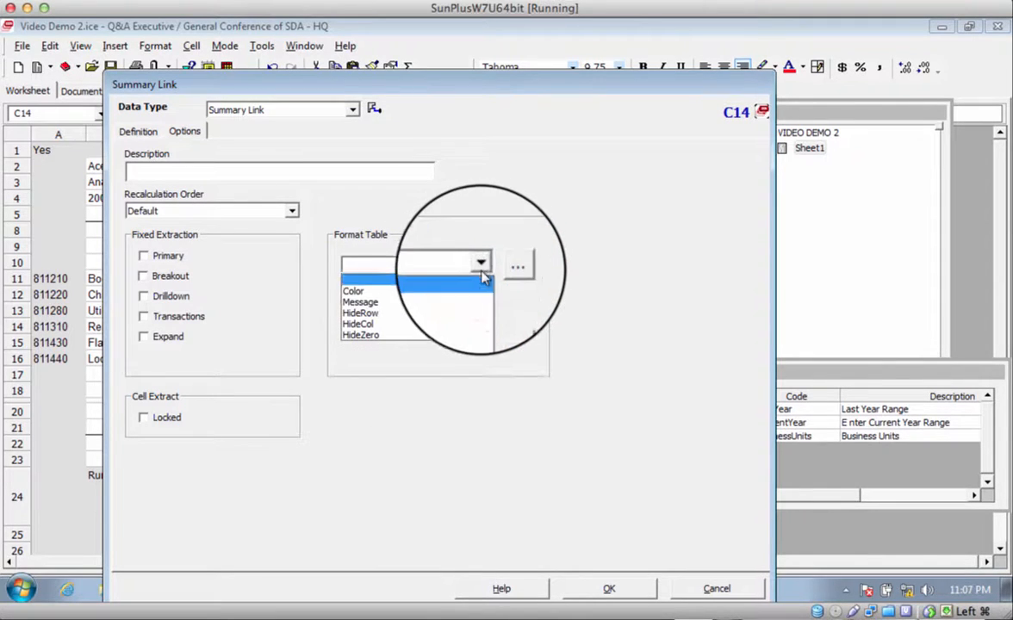
left_click(485, 338)
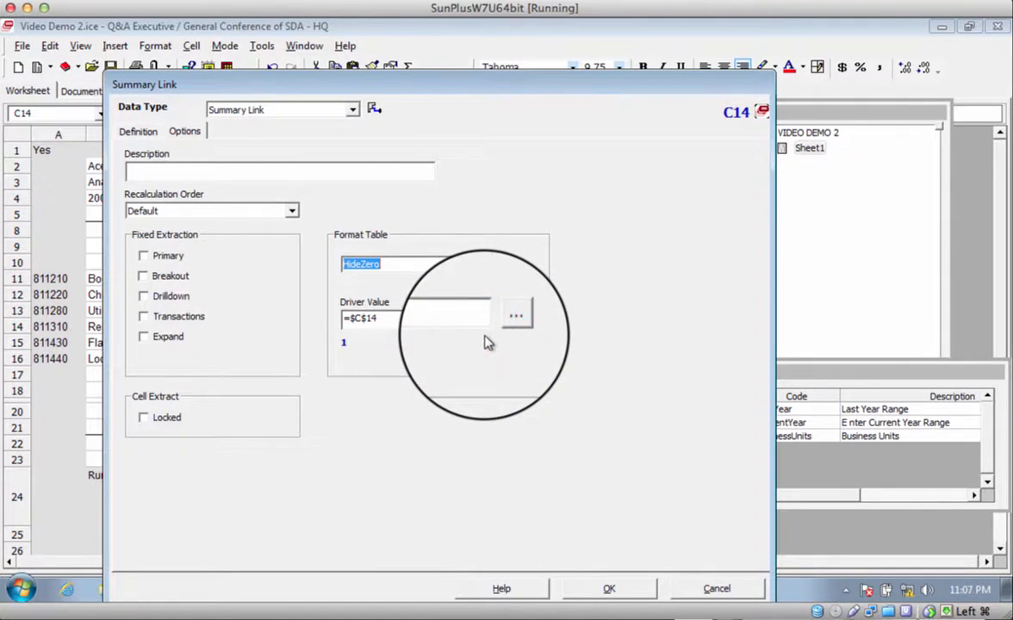
left_click(609, 588)
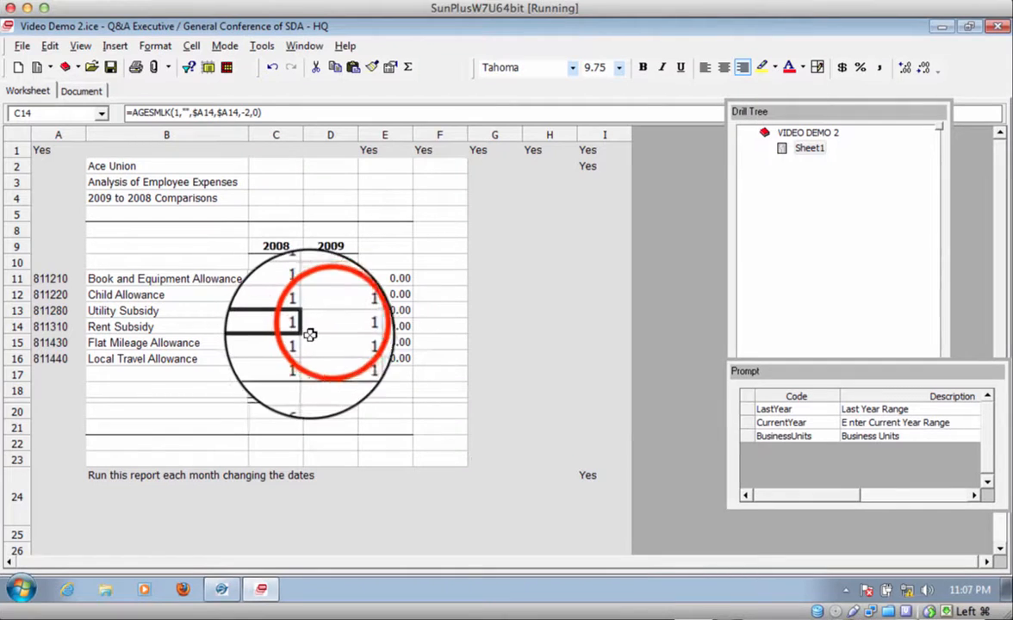
Assign the HideZero format table to the 2009 Rent Subsidy summary link in D14.
double_click(310, 334)
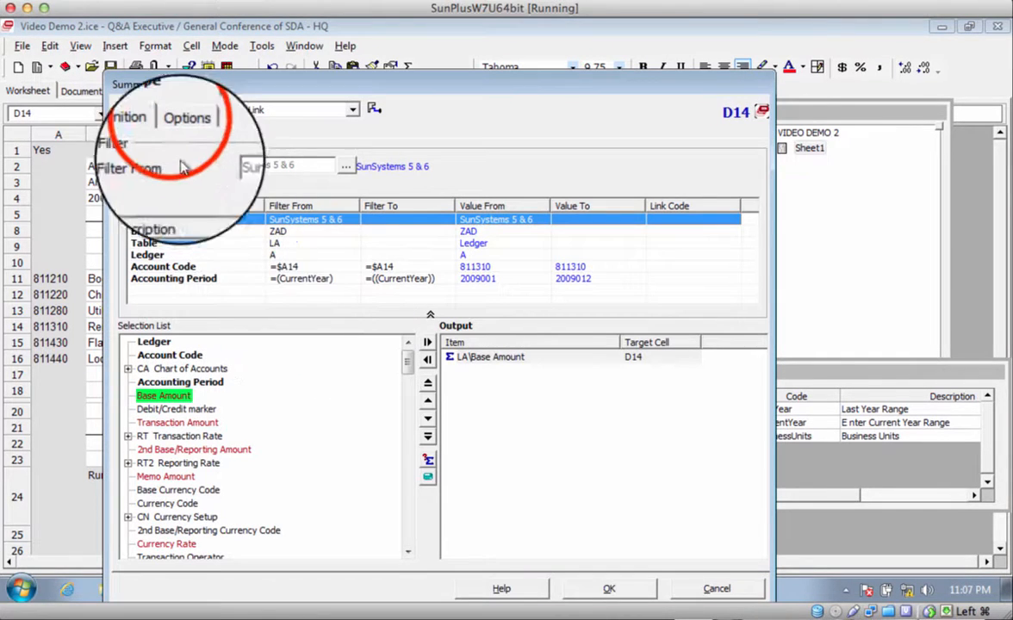
left_click(184, 131)
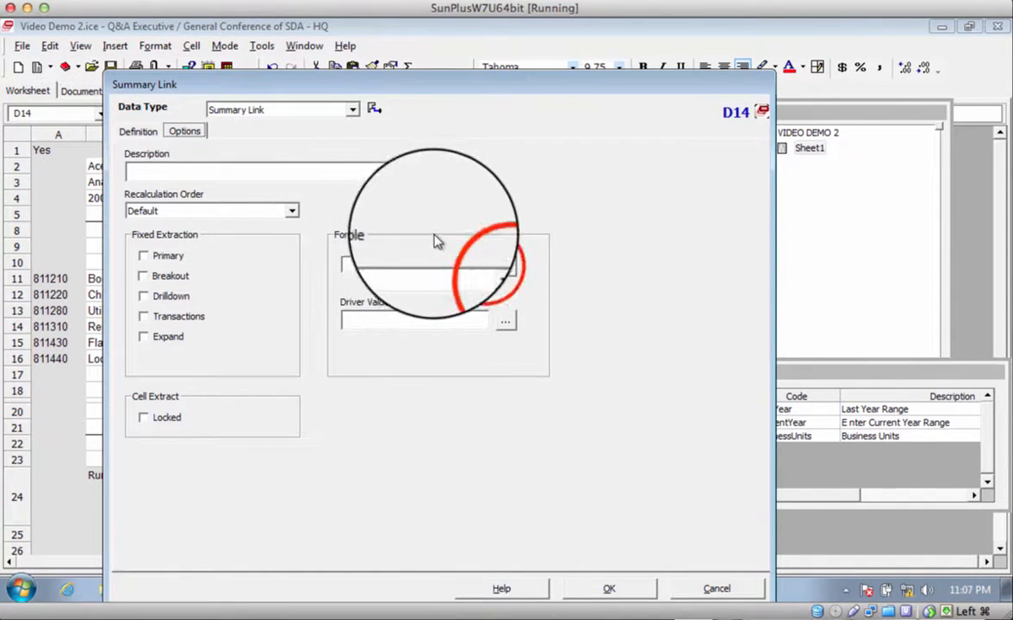
left_click(482, 264)
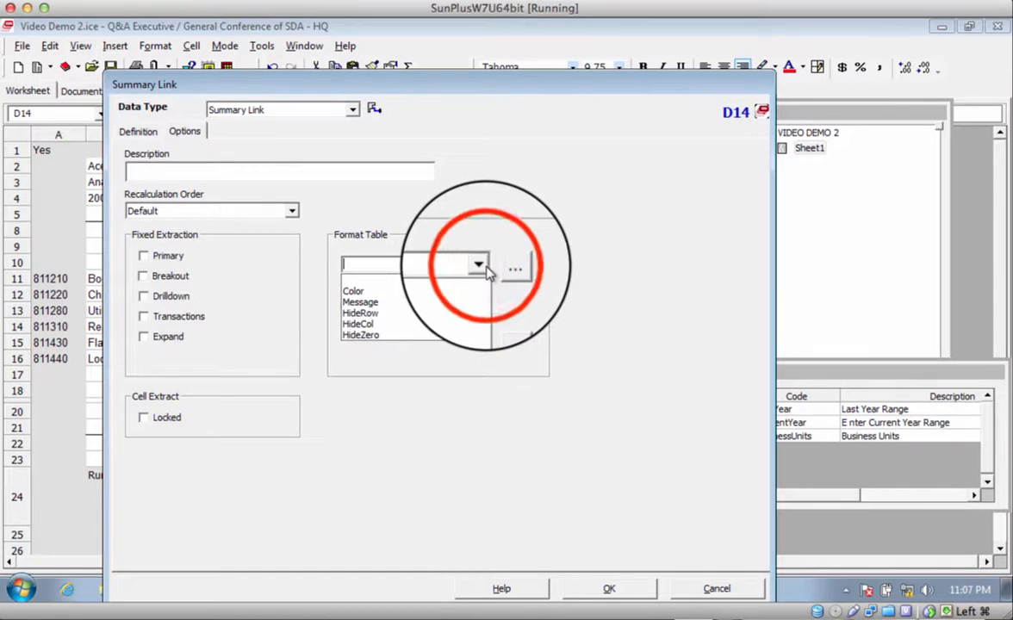
left_click(480, 347)
left_click(610, 588)
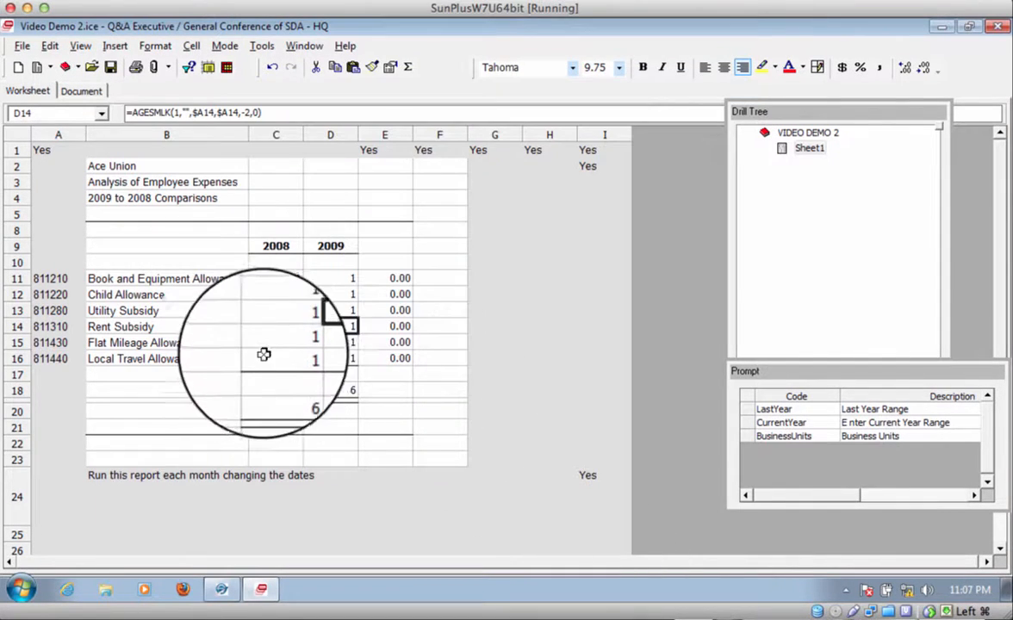
Assign the HideZero format table to the 2008 Flat Mileage Allowance summary link in C15.
left_click(282, 341)
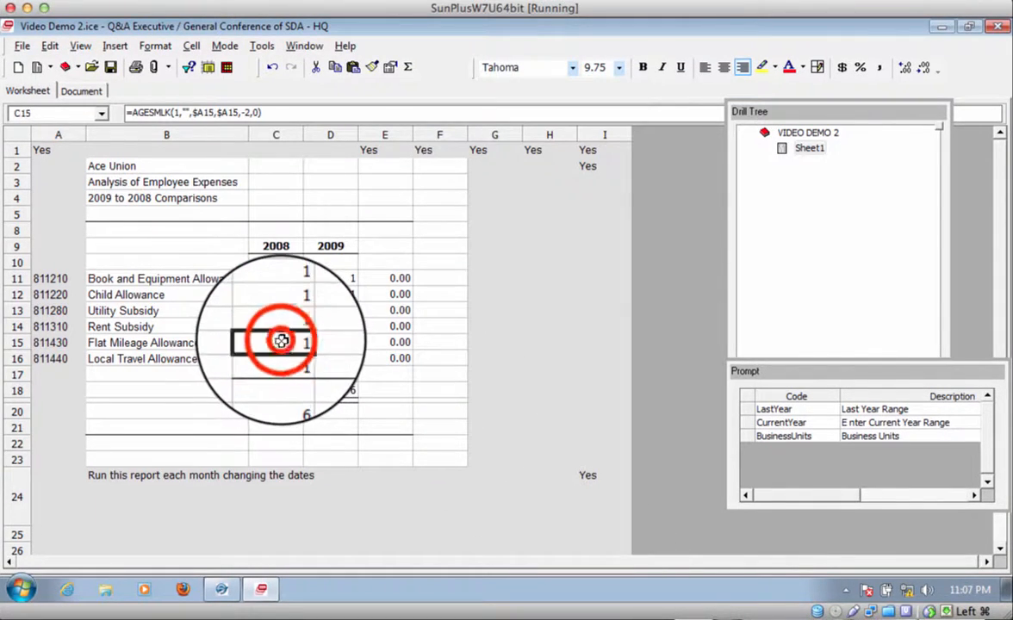
double_click(282, 341)
left_click(176, 131)
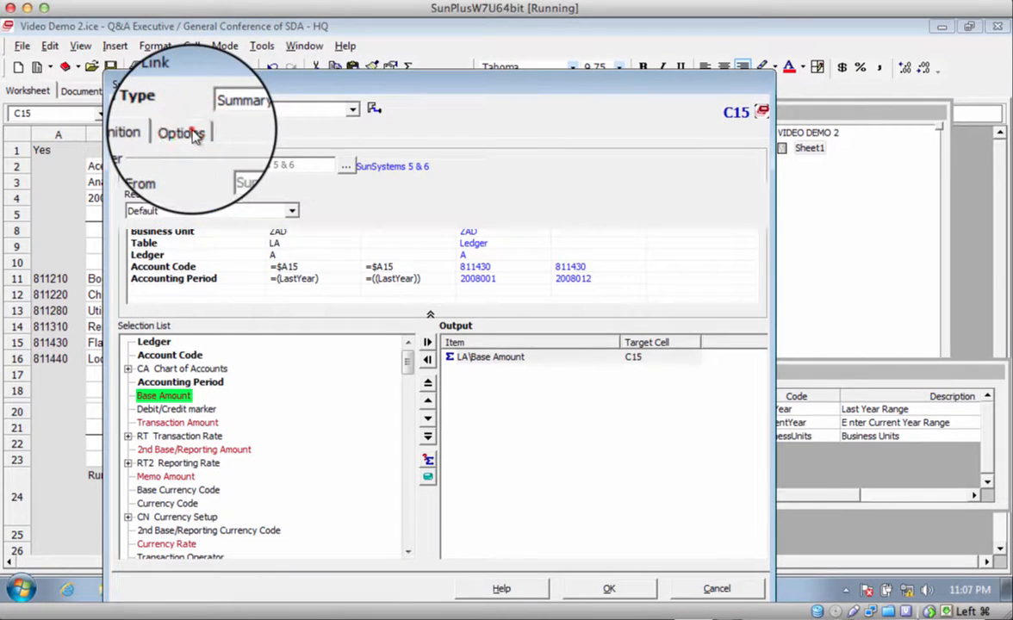
left_click(481, 267)
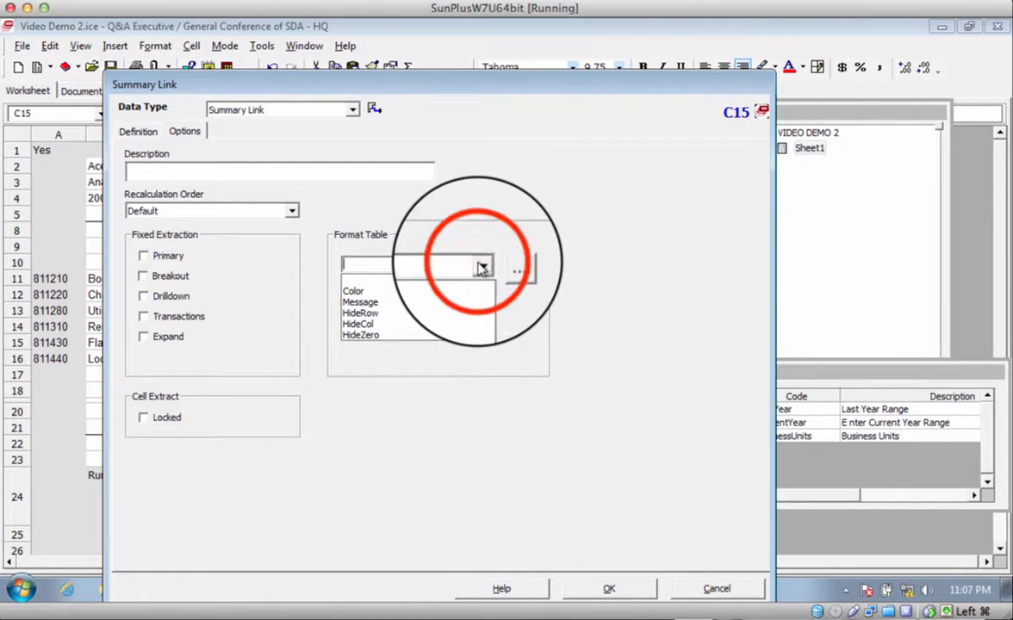
left_click(468, 335)
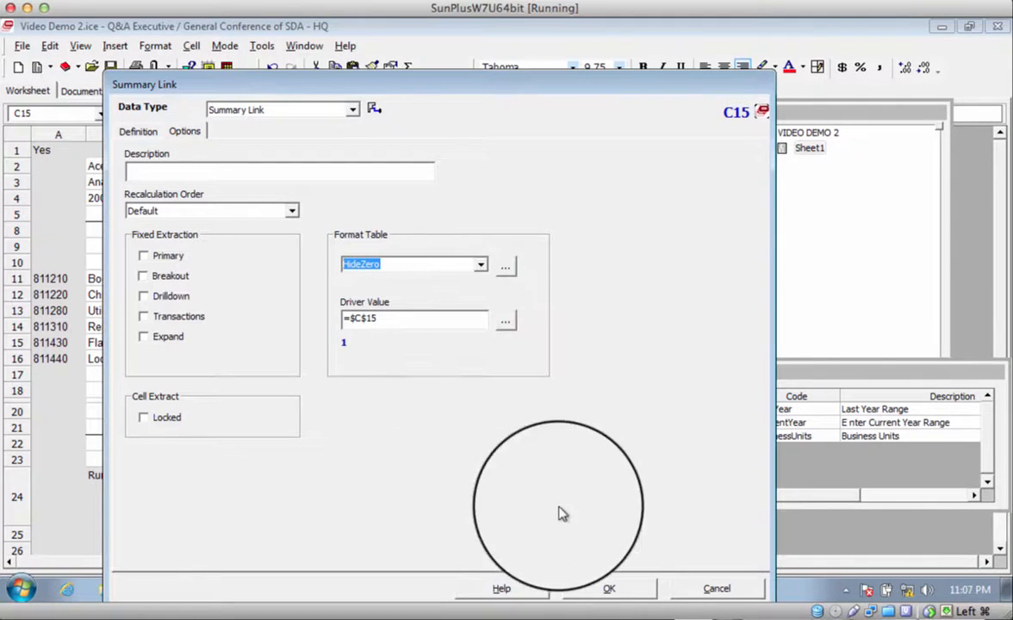
left_click(608, 589)
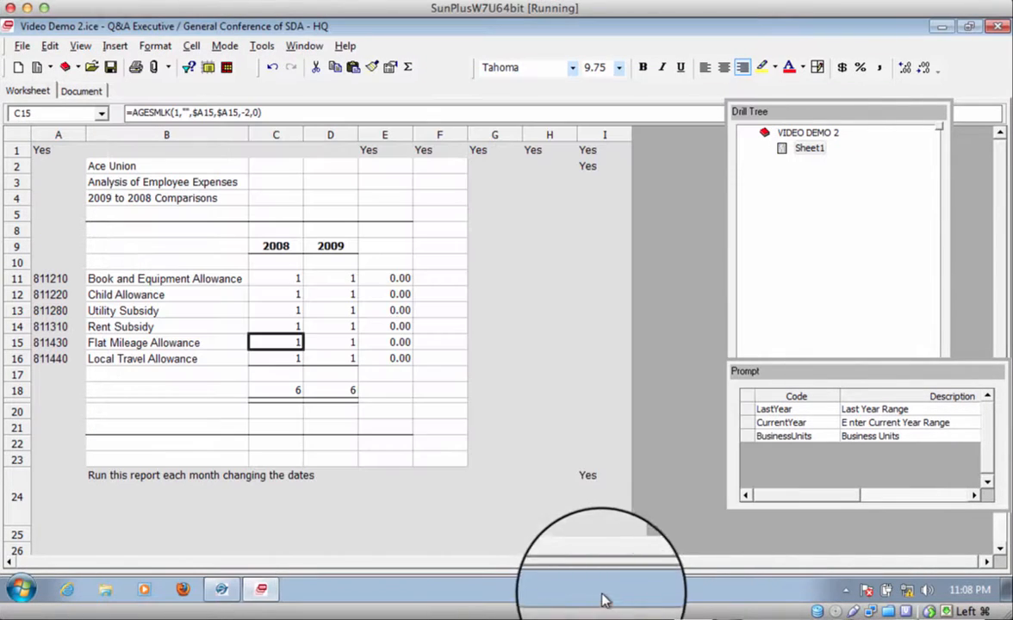
Assign the HideZero format table to the 2009 Flat Mileage Allowance summary link in D15.
left_click(336, 343)
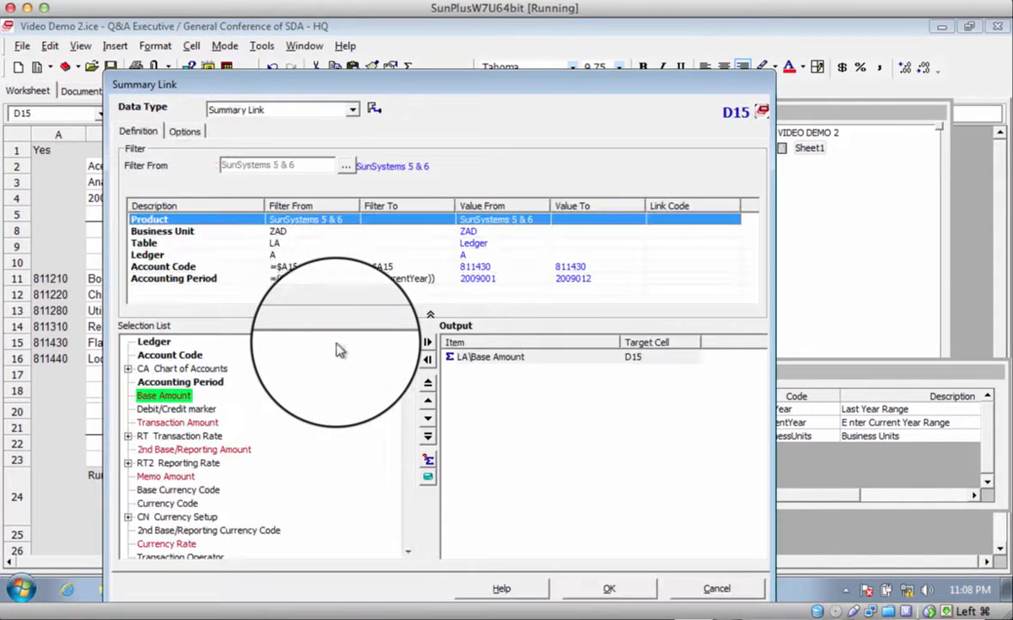
left_click(194, 128)
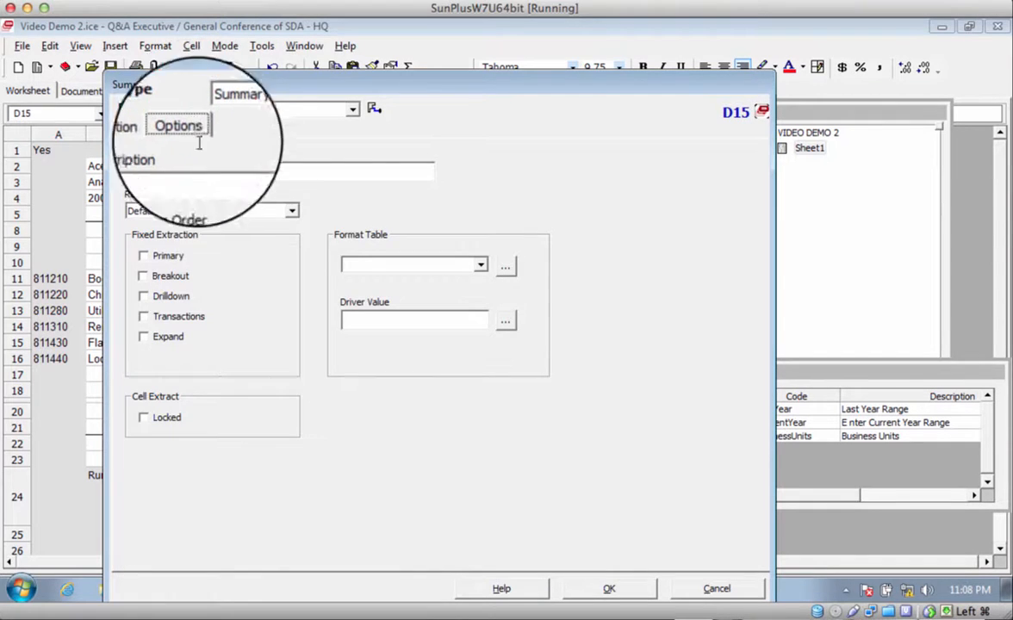
left_click(480, 265)
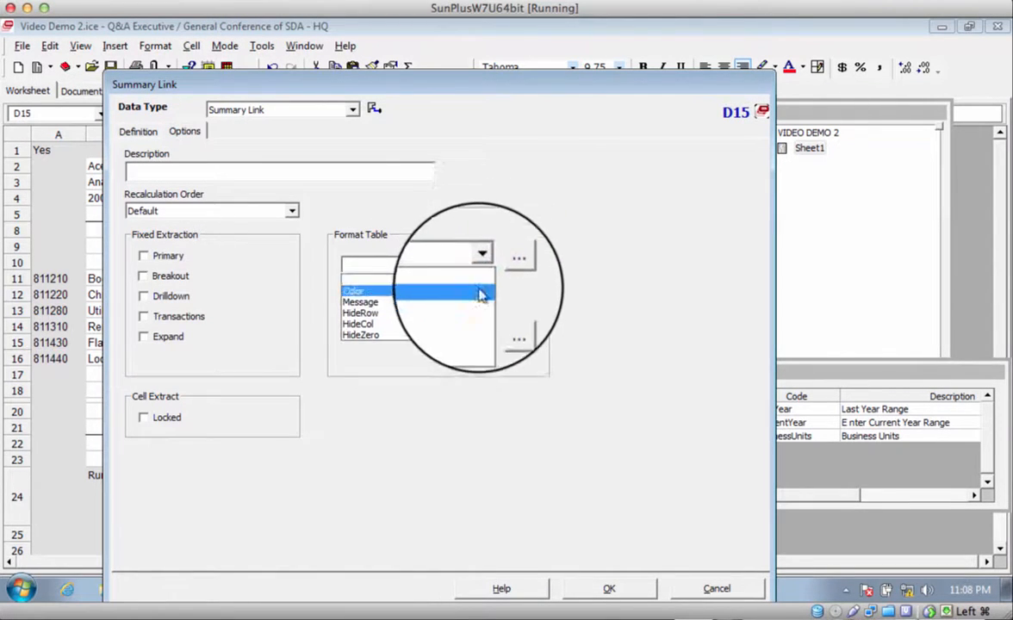
left_click(481, 336)
left_click(607, 587)
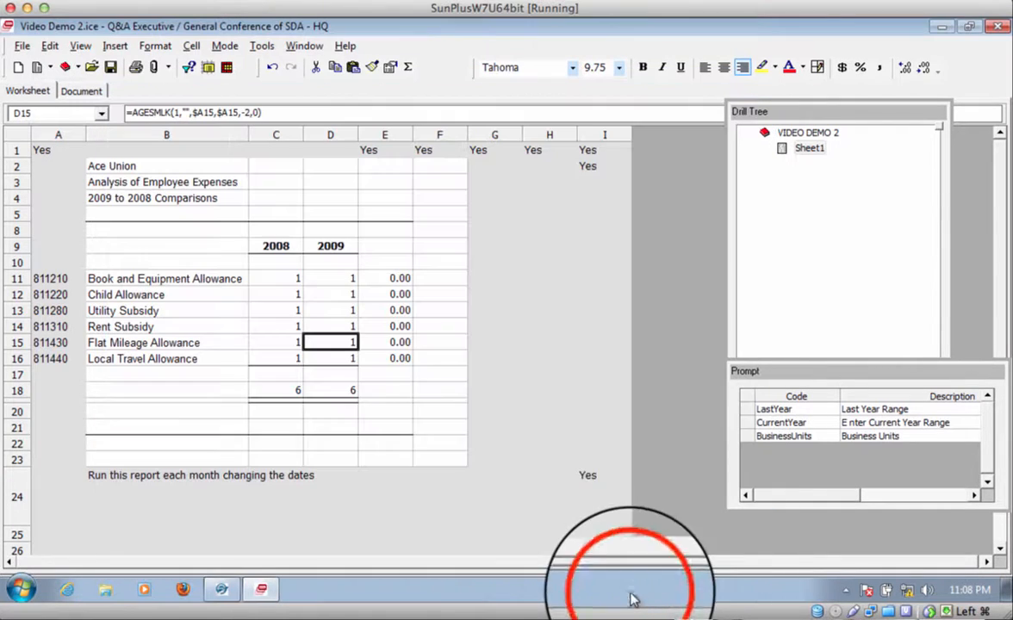
Assign the HideZero format table to the 2008 Local Travel Allowance summary link in C16.
double_click(290, 359)
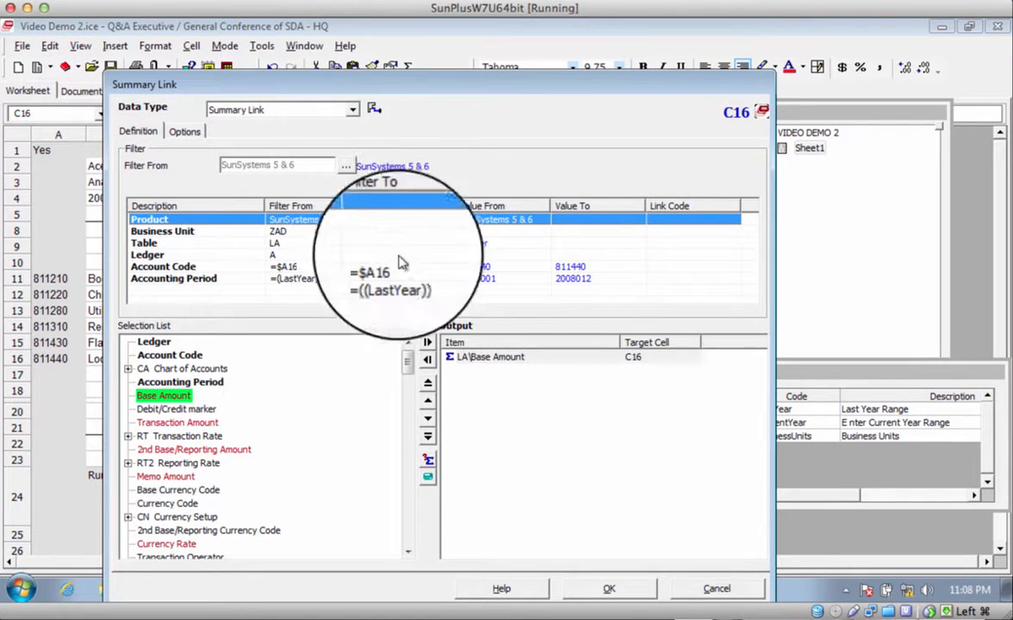
left_click(185, 131)
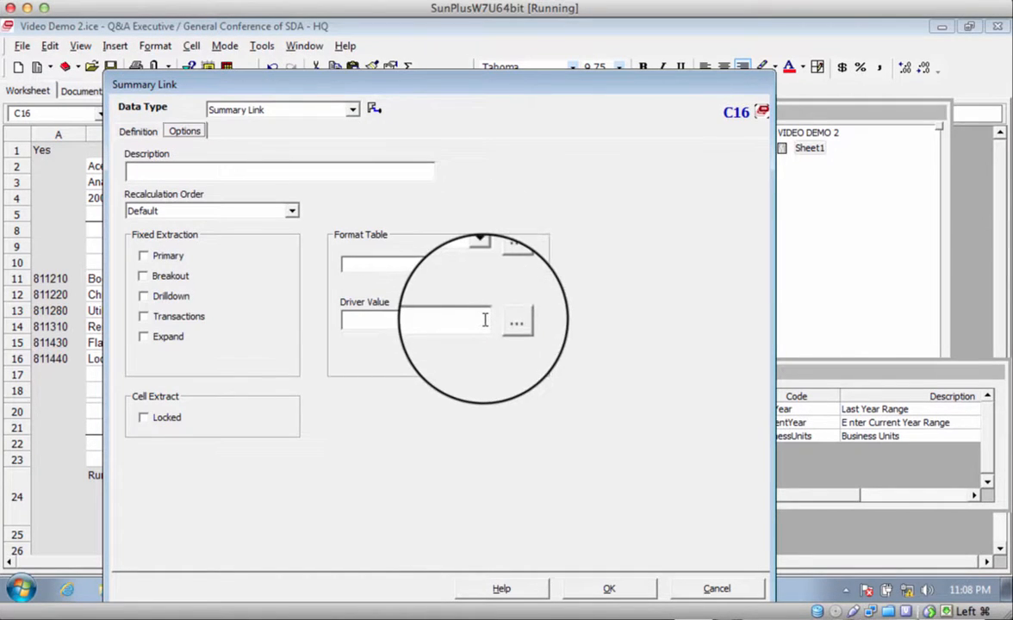
left_click(490, 263)
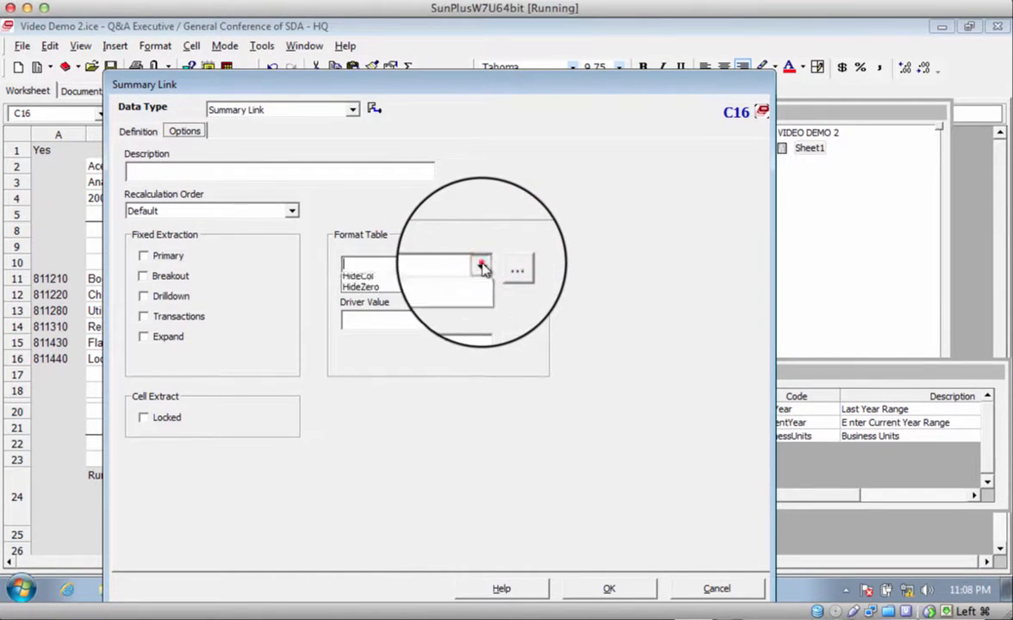
left_click(471, 326)
left_click(475, 336)
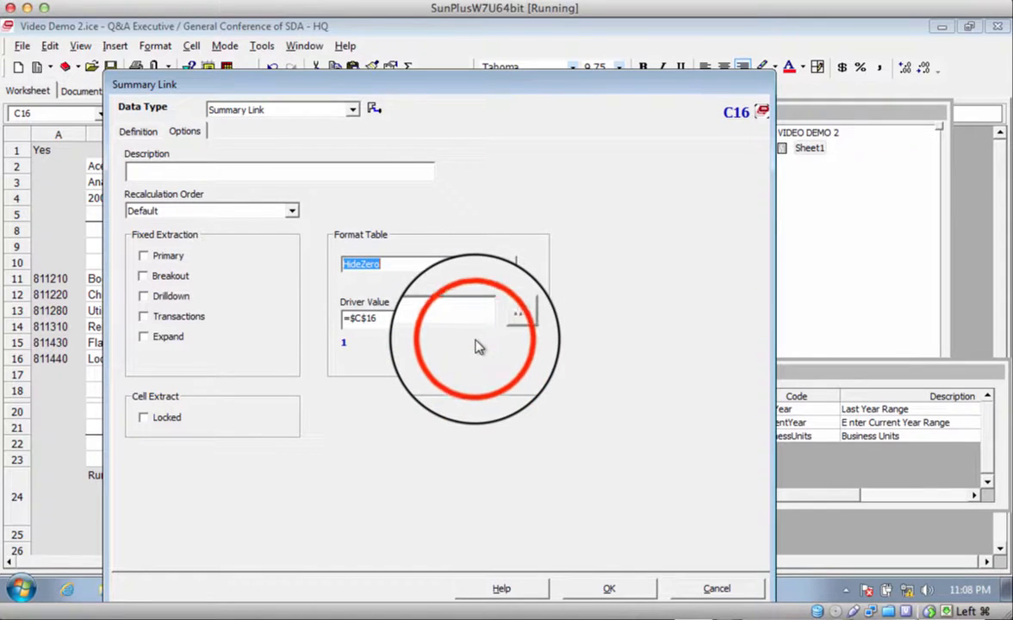
left_click(609, 589)
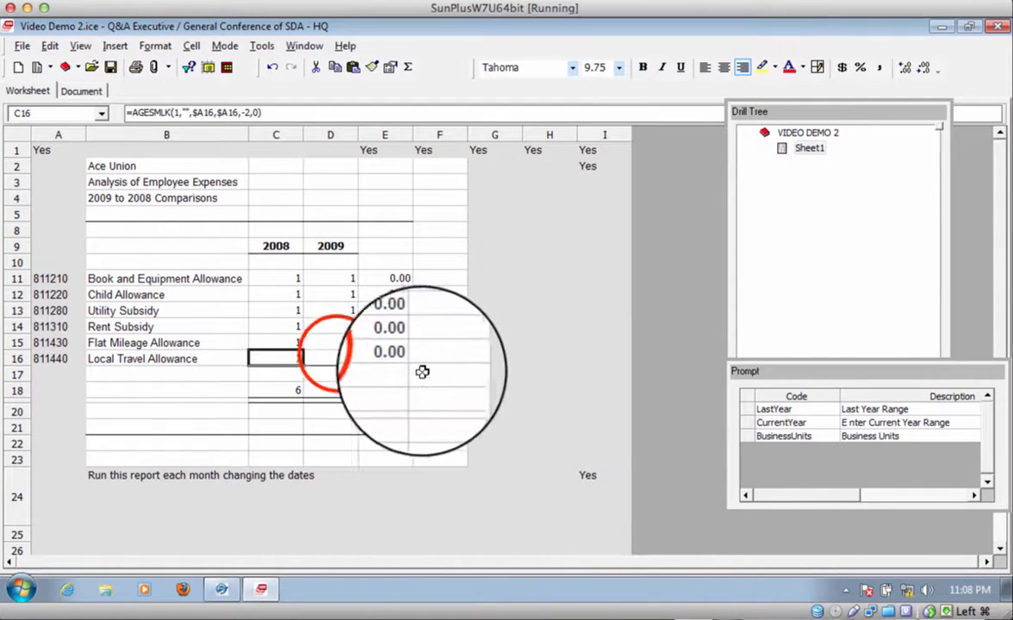
Assign the HideZero format table to the 2009 Local Travel Allowance summary link in D16.
double_click(333, 356)
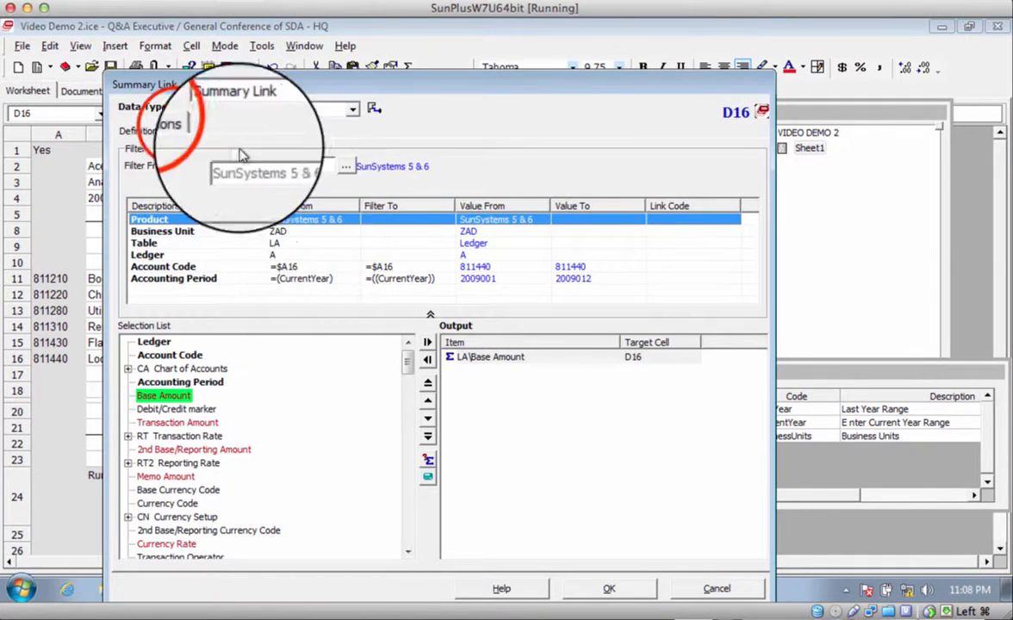
left_click(184, 131)
left_click(465, 262)
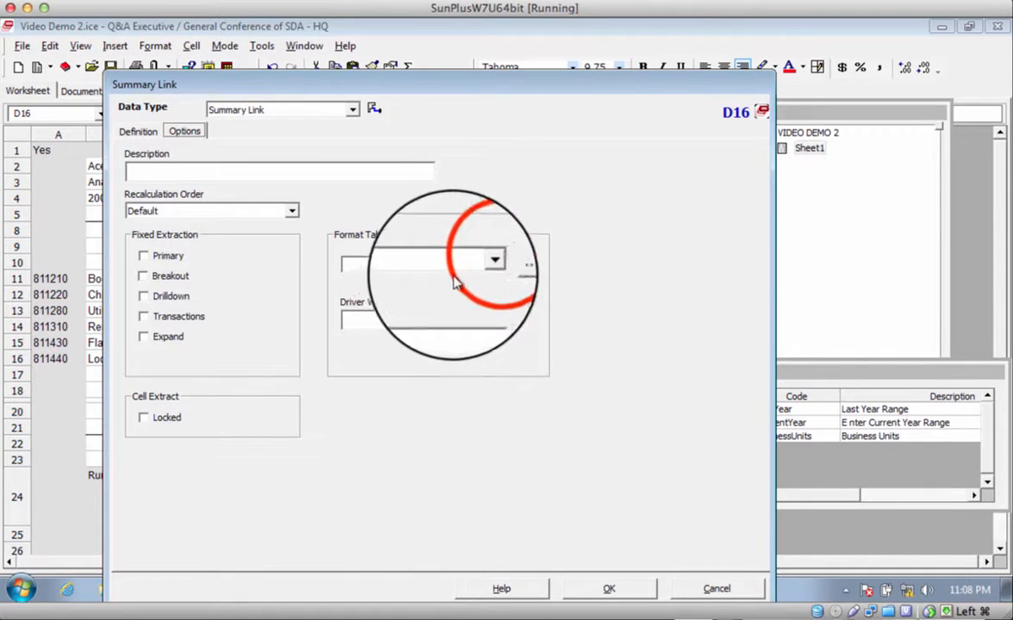
left_click(469, 338)
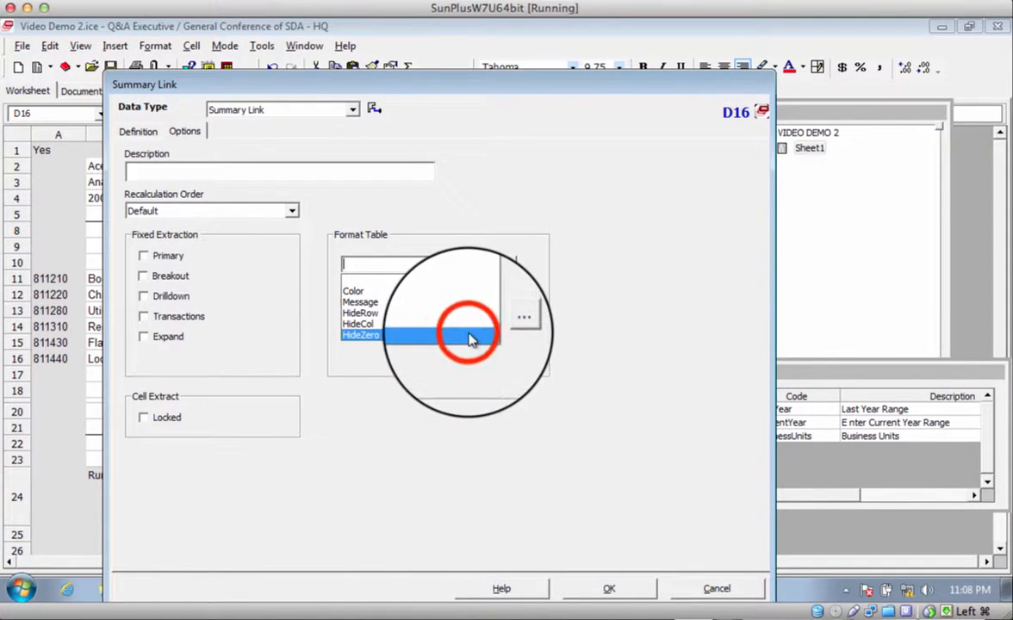
left_click(609, 589)
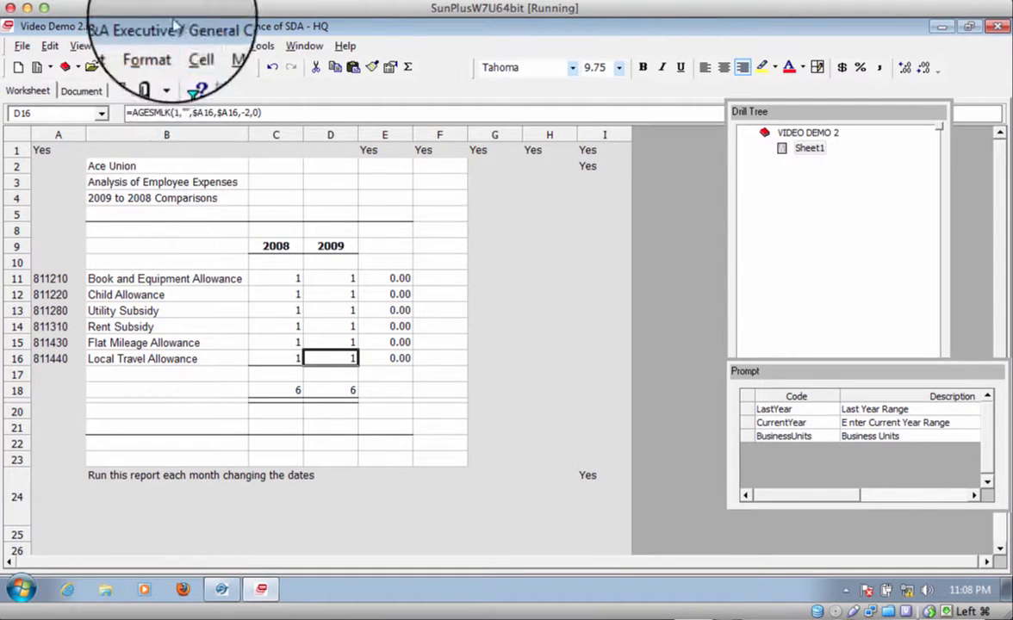
left_click(188, 72)
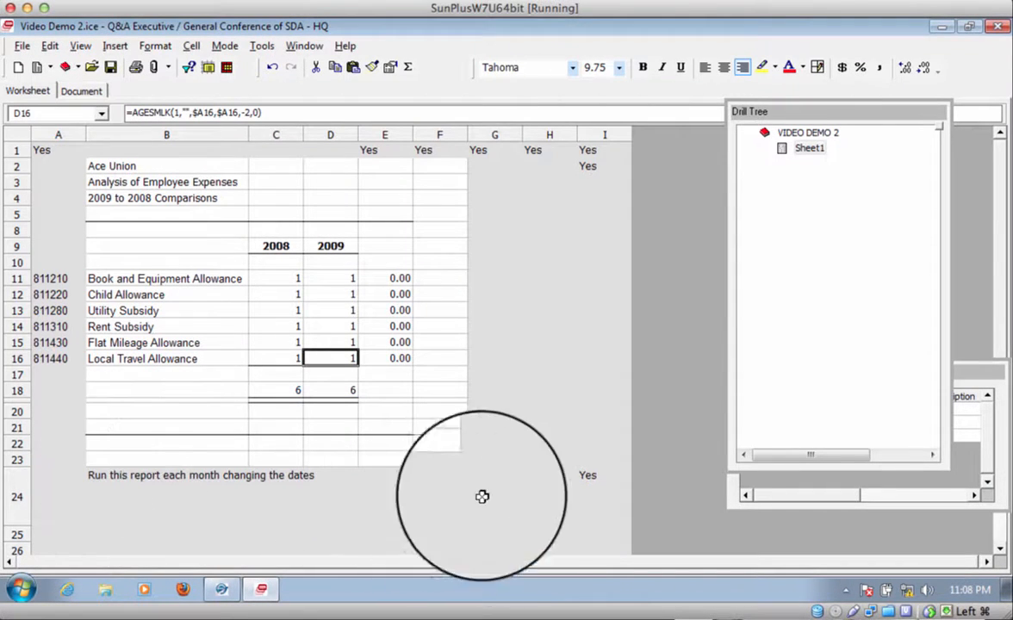
Copy the Yes cell I24 and paste it into the blank rows below, cells I25 through I39.
left_click(585, 478)
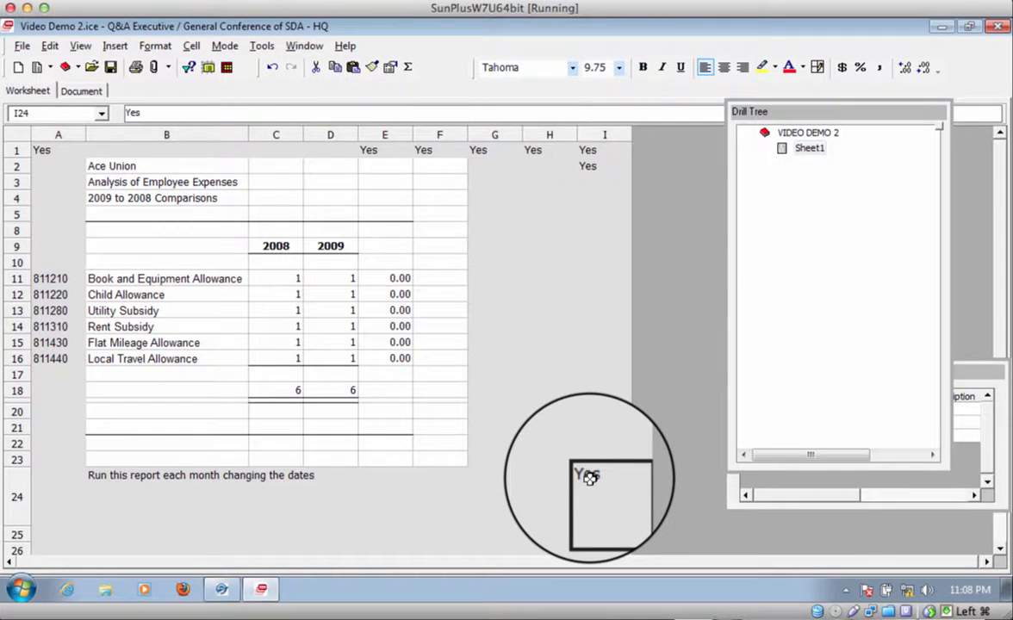
key("super+c")
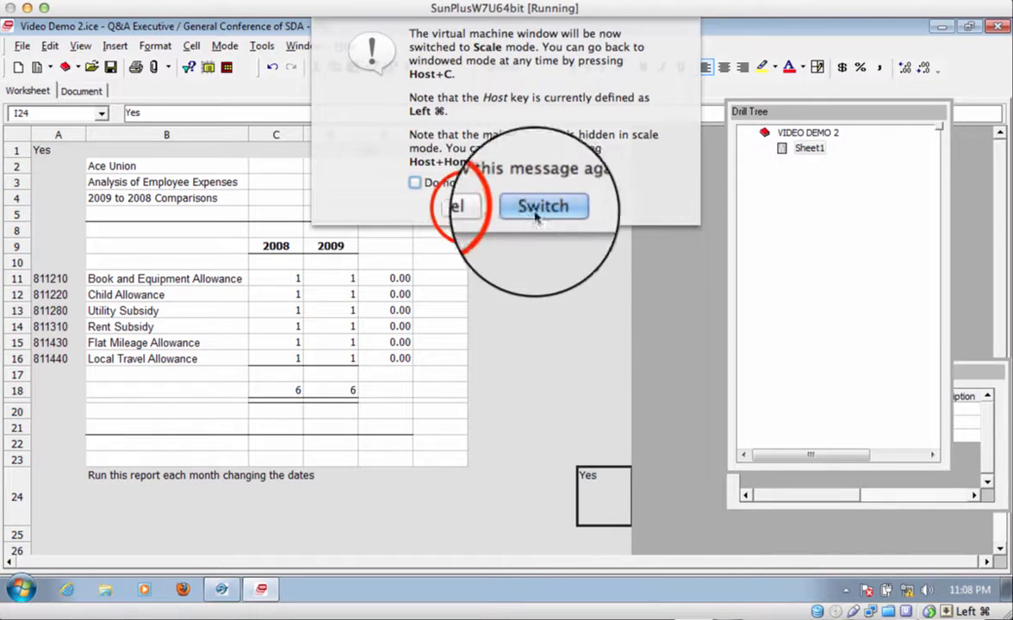
left_click(469, 208)
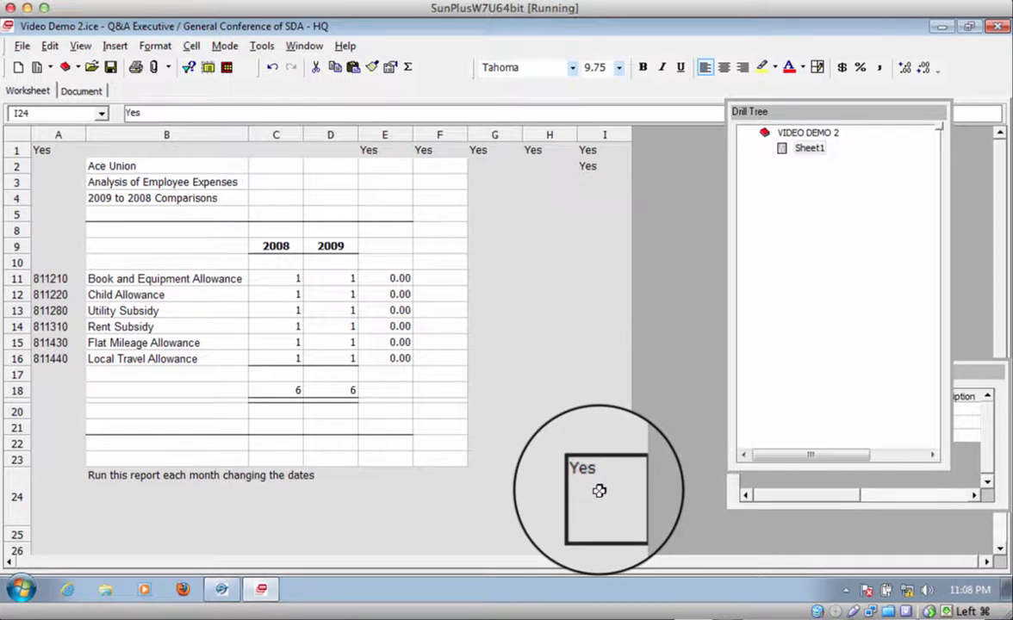
left_click(604, 537)
left_click(604, 532)
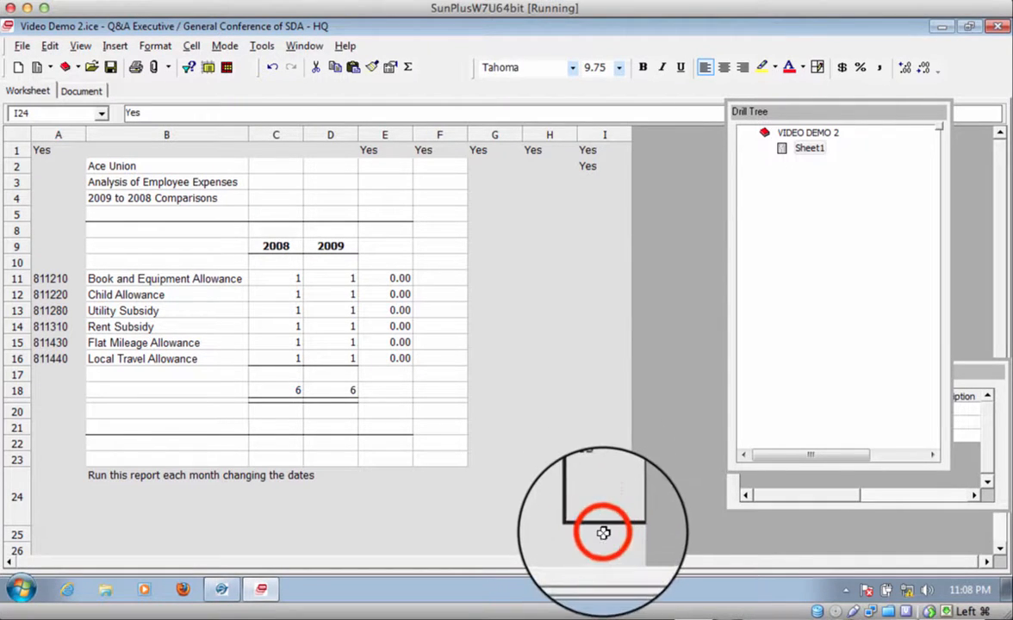
mouse_move(604, 533)
left_mouse_down()
mouse_move(601, 592)
mouse_move(601, 493)
mouse_move(606, 553)
left_mouse_up()
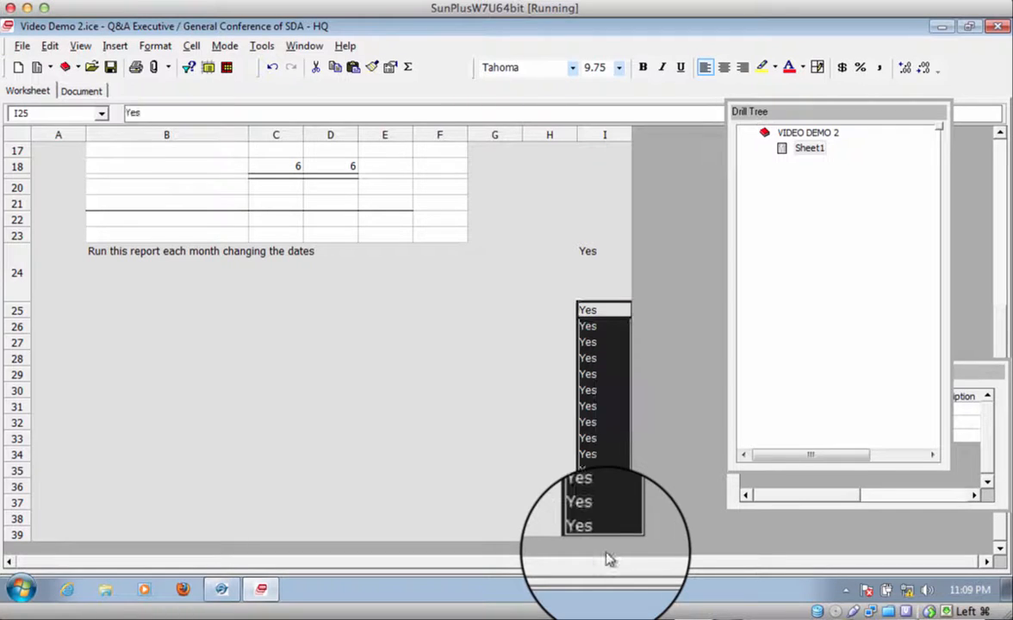
Inspect the format table and driver value settings of the copied Yes cell in I26.
left_click(595, 390)
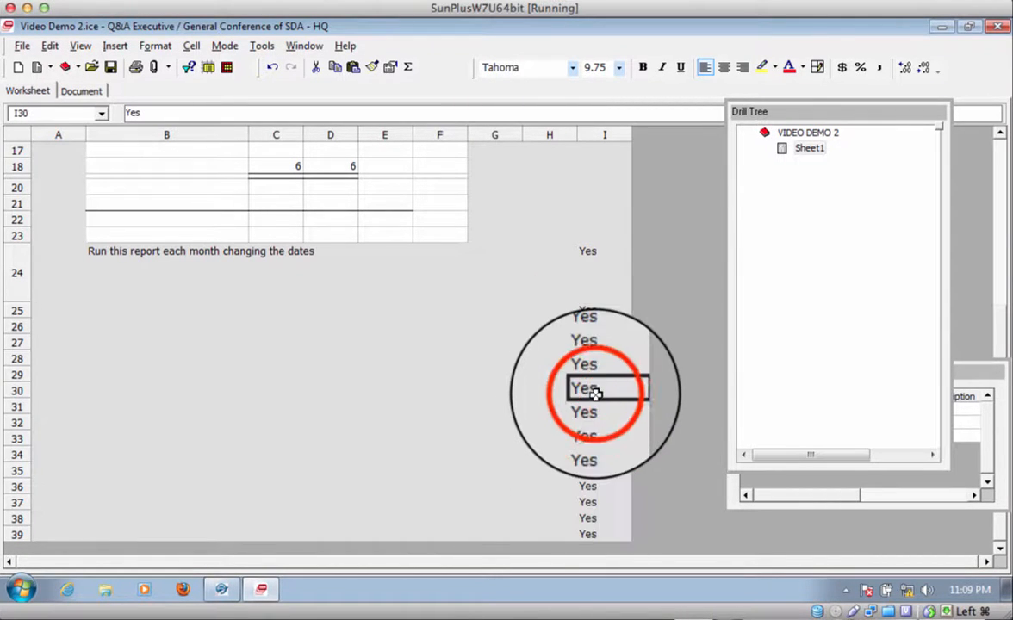
double_click(593, 327)
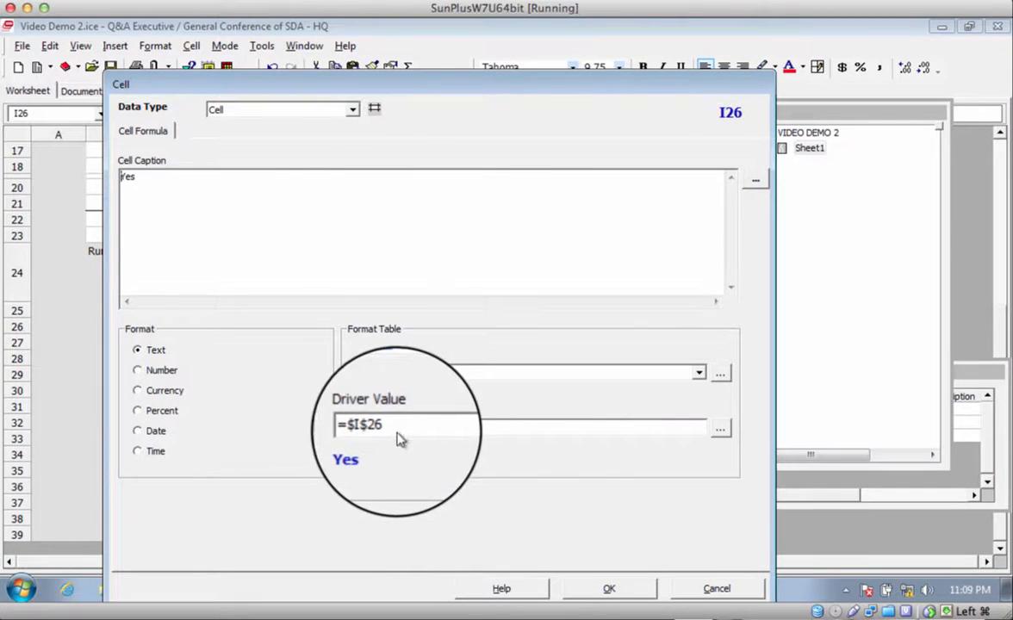
left_click(706, 591)
Switch the report out of design mode and extract its data along the drill path.
scroll(444, 282, "up", 5)
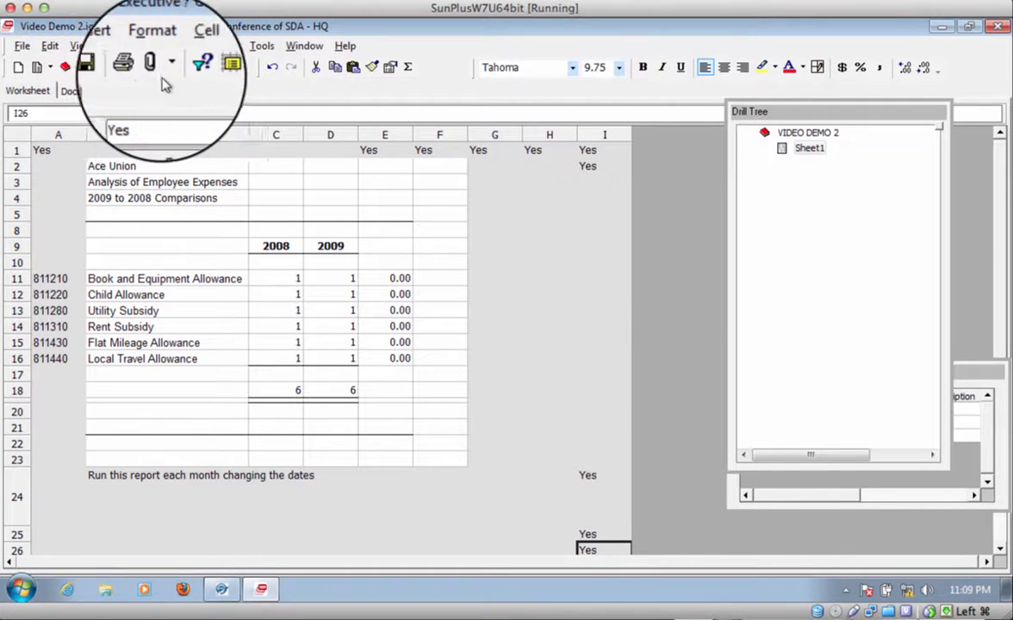
left_click(188, 67)
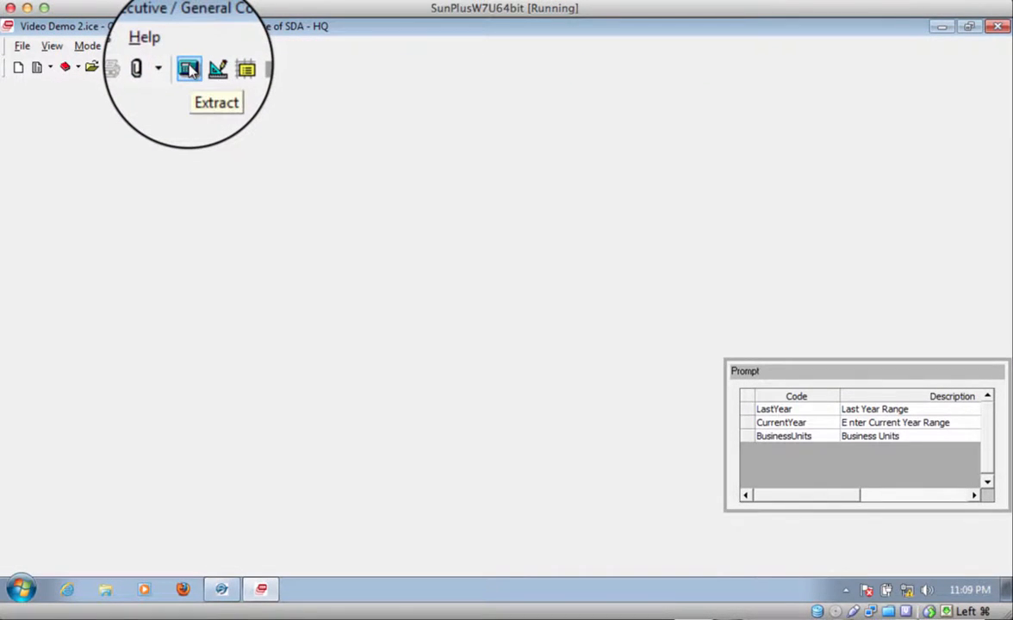
left_click(188, 67)
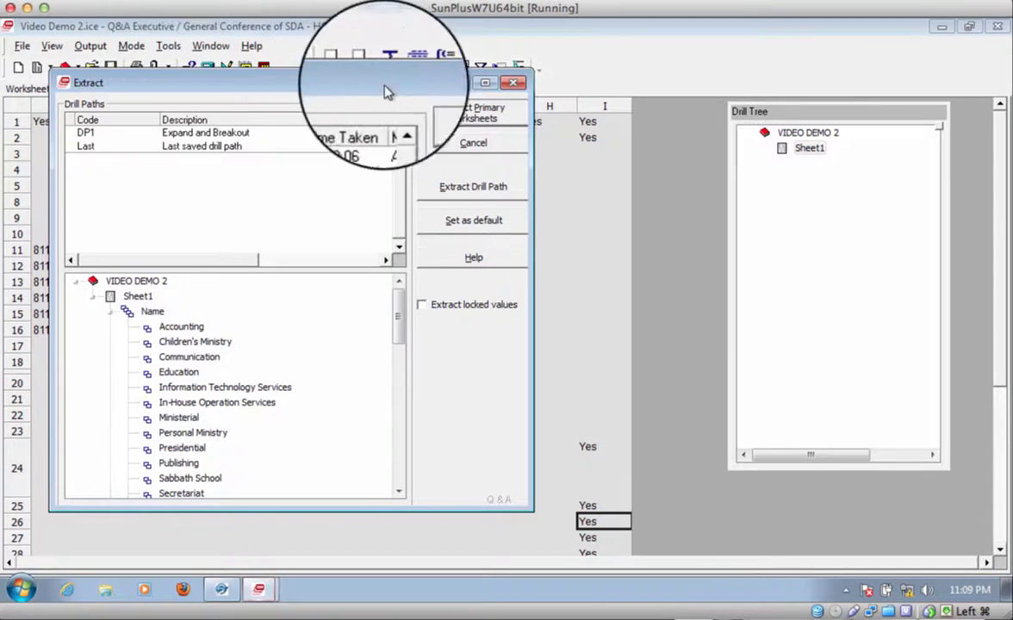
left_click(496, 188)
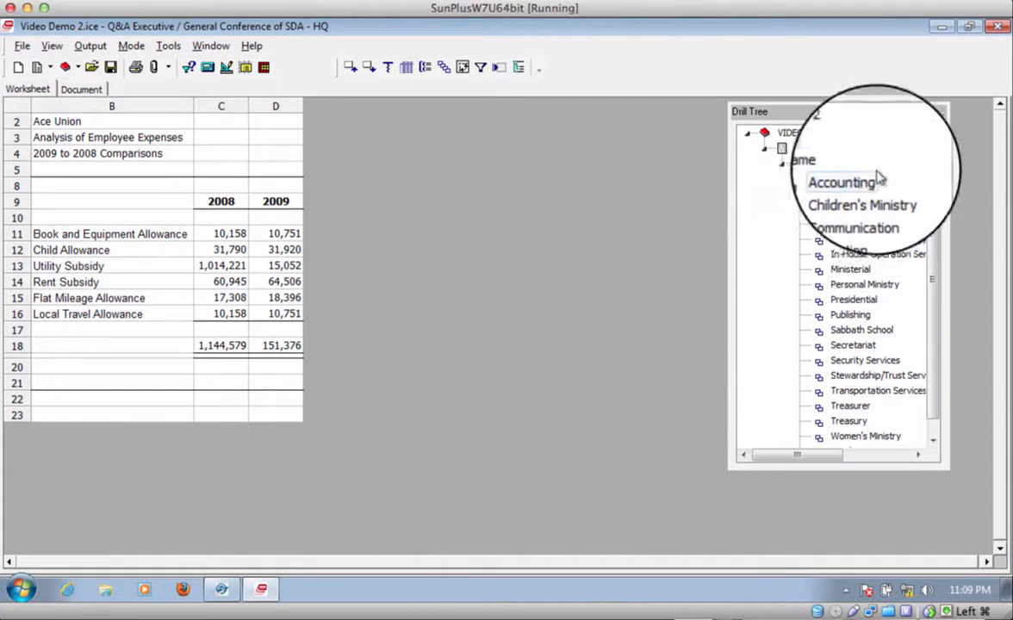
Examine the Accounting and Children's Ministry breakout sheets for hidden rows, columns and zero amounts.
left_click(846, 180)
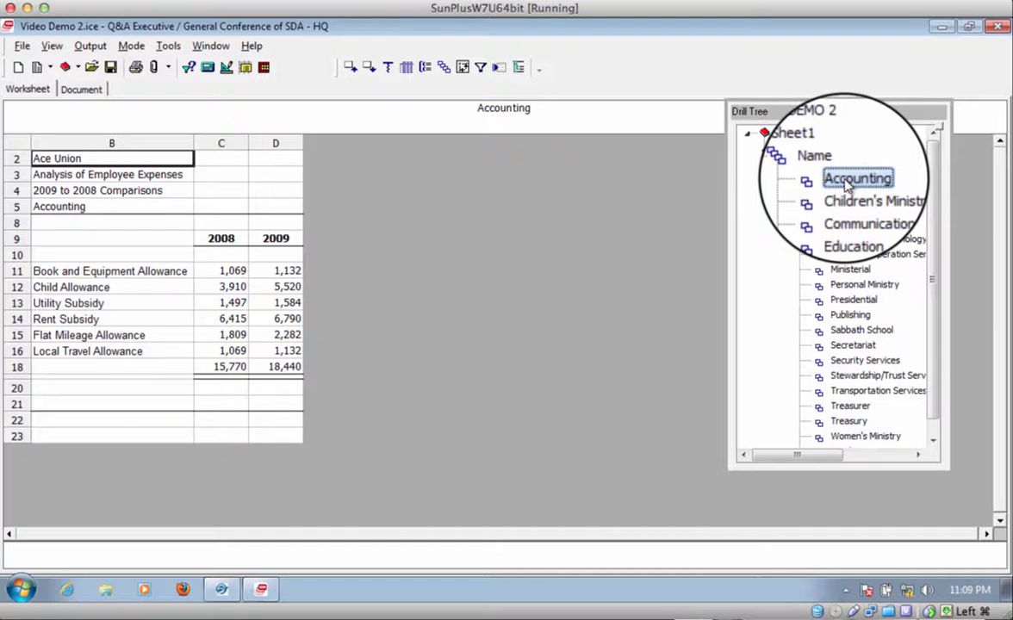
left_click(844, 193)
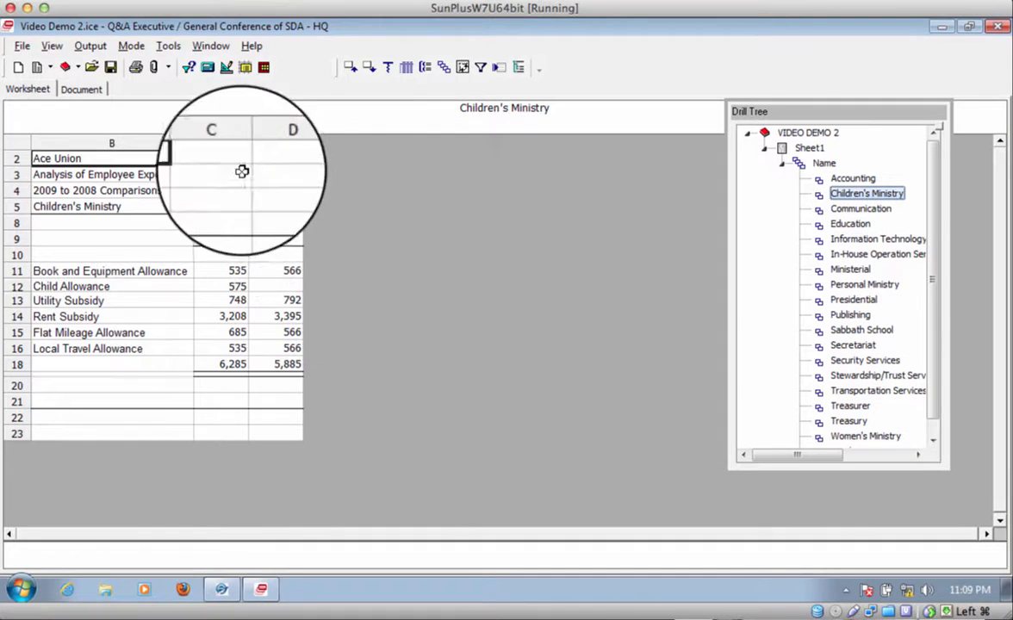
left_click(65, 67)
left_click(58, 47)
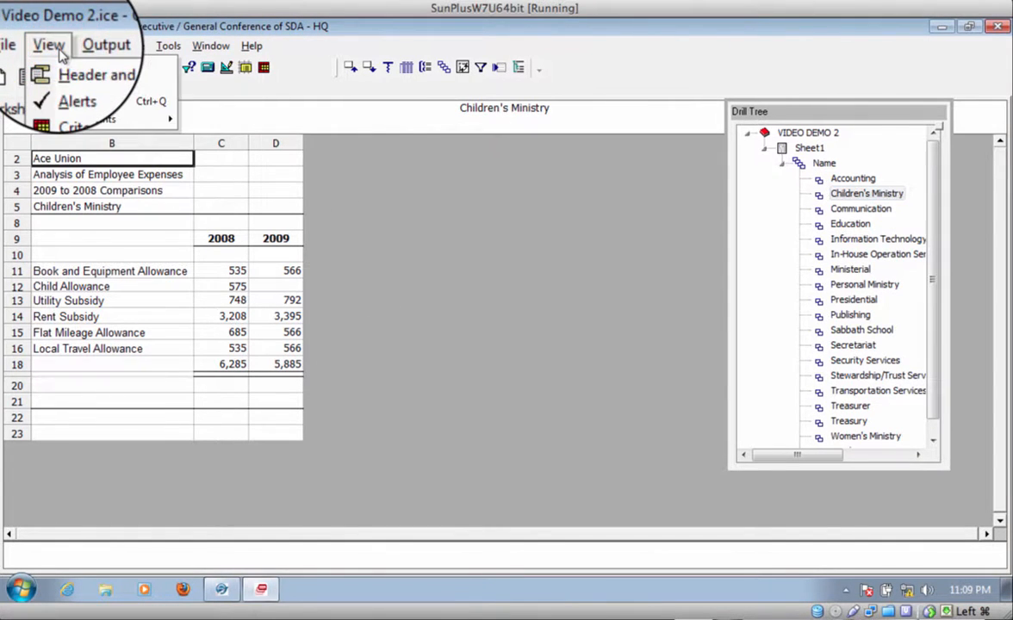
left_click(348, 133)
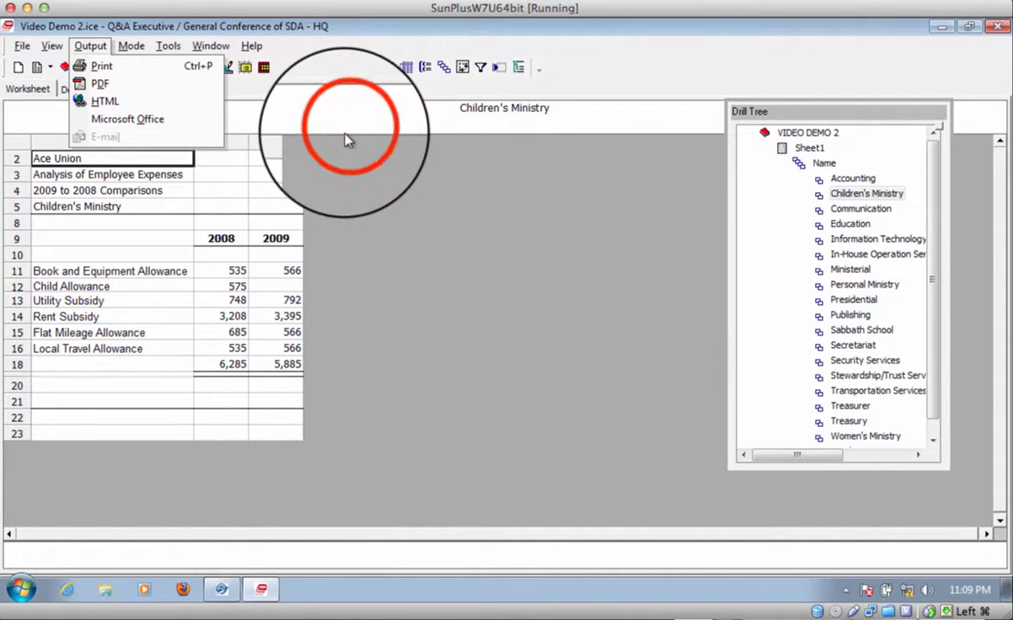
Return the report to design mode and open the Color format table's definition.
left_click(226, 67)
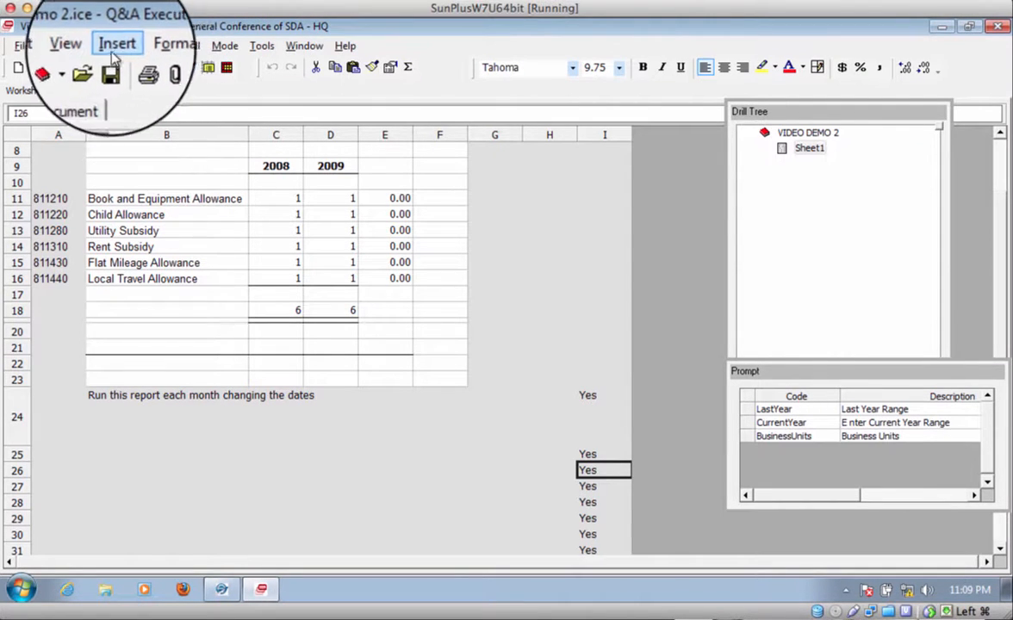
left_click(50, 45)
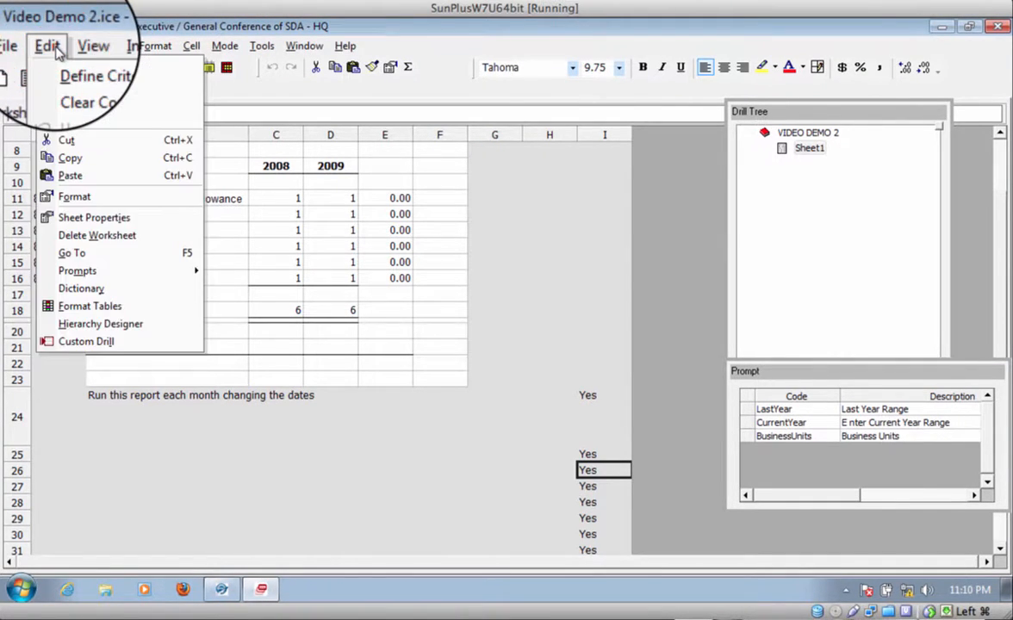
left_click(95, 306)
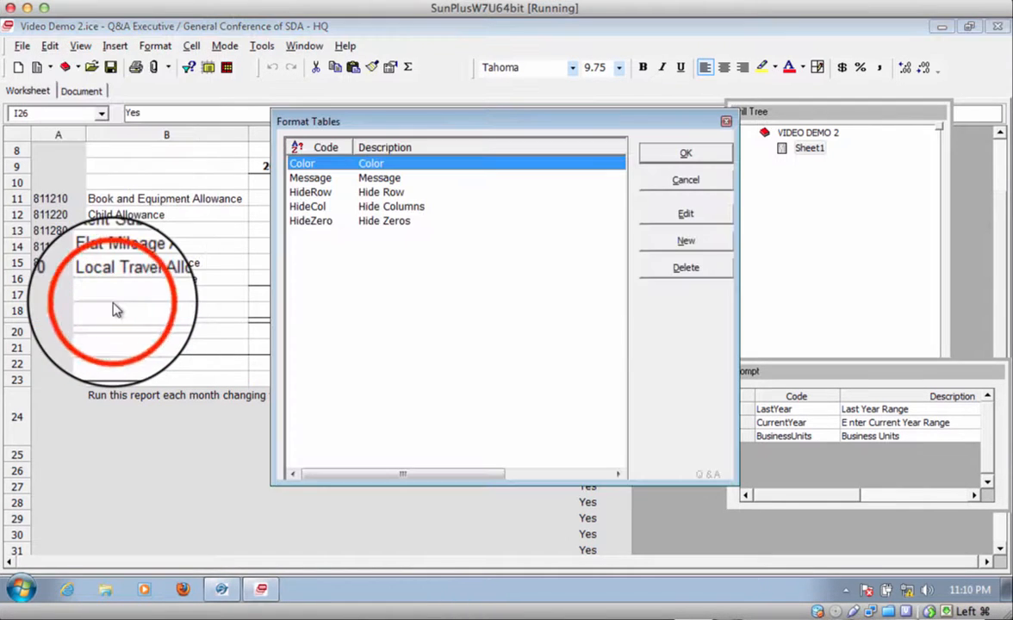
left_click(671, 220)
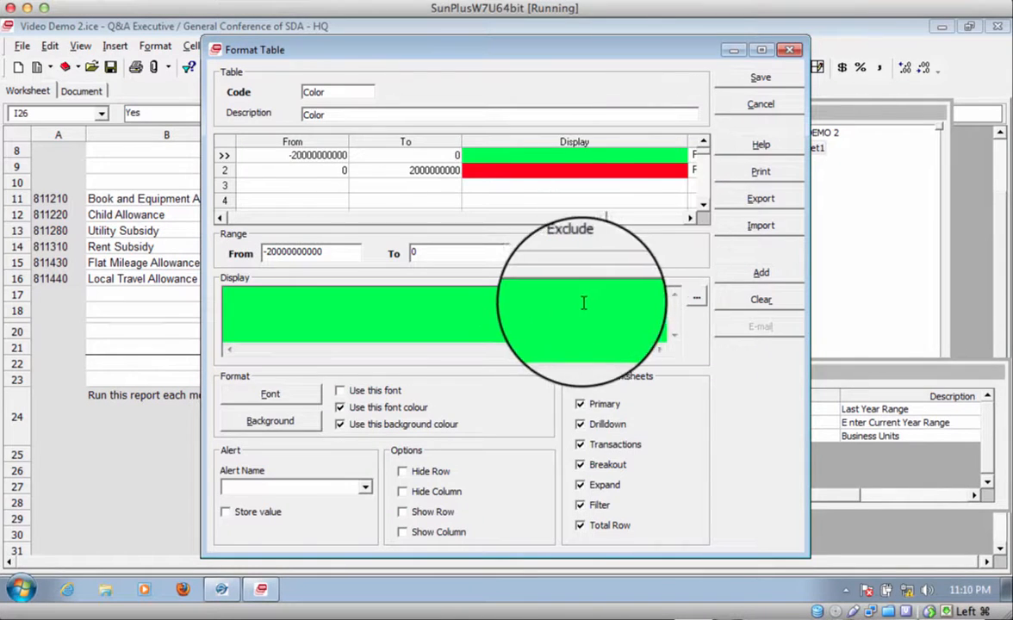